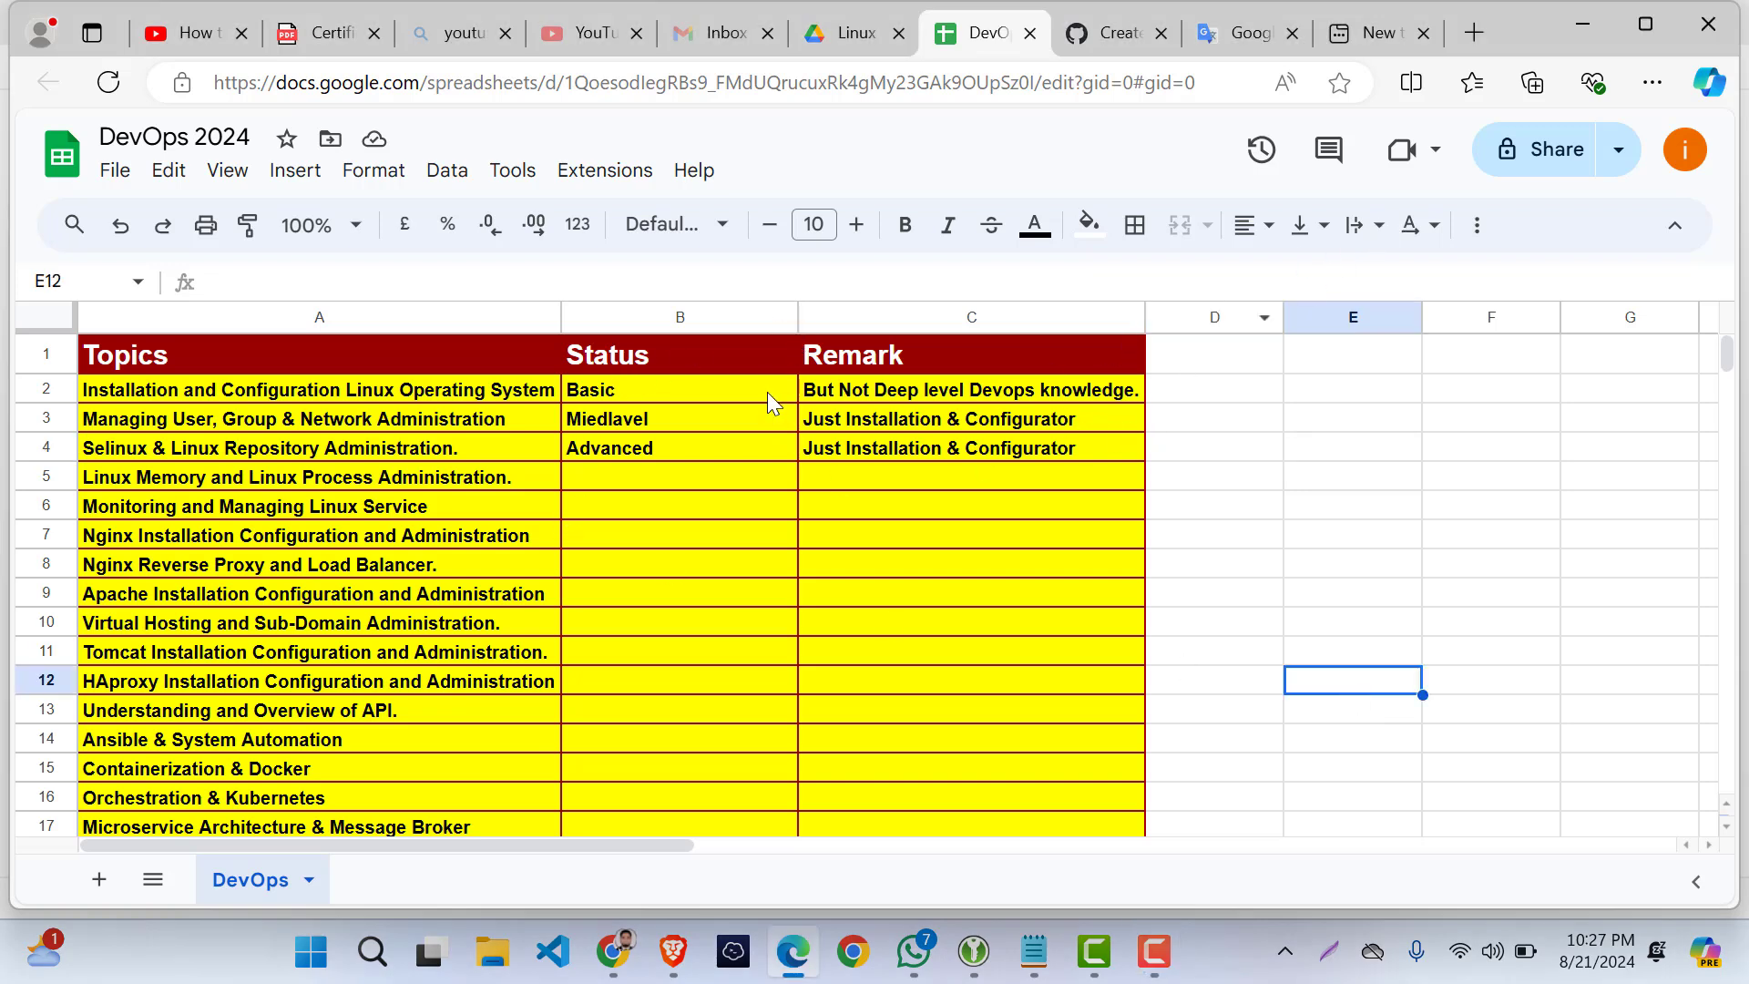
{"action": "left_click", "coordinate": [705, 369]}
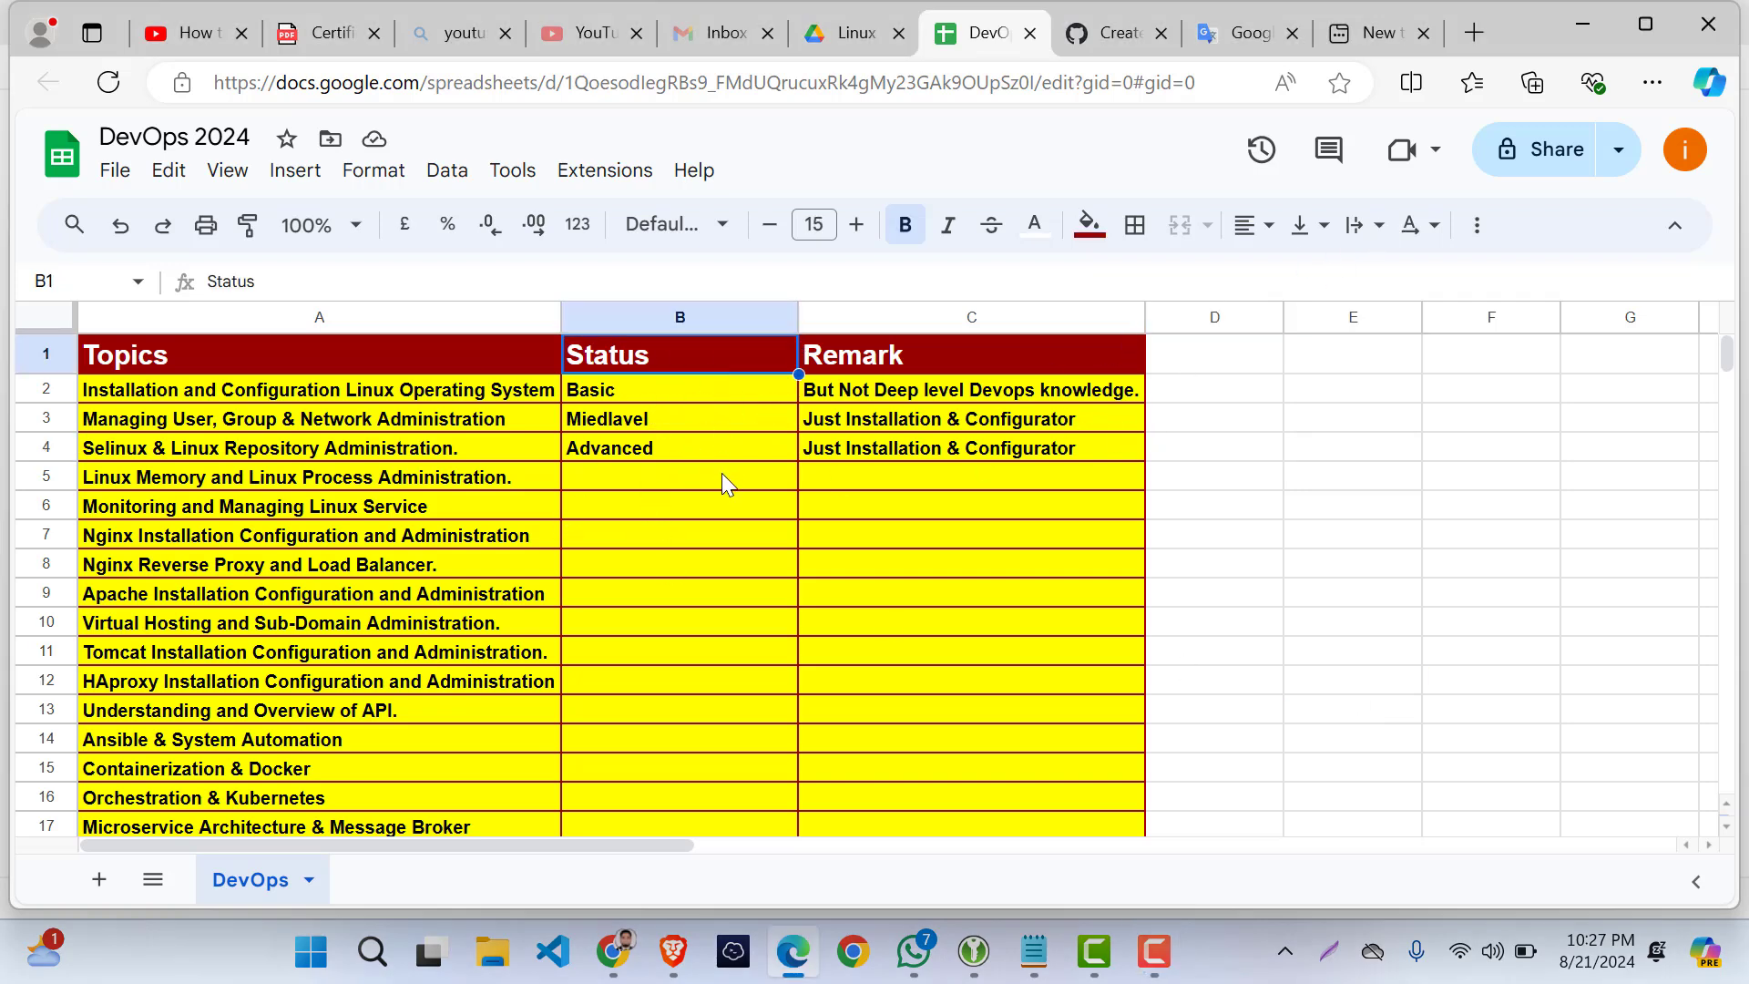
{"action": "left_click", "coordinate": [719, 504]}
{"action": "left_click", "coordinate": [682, 390]}
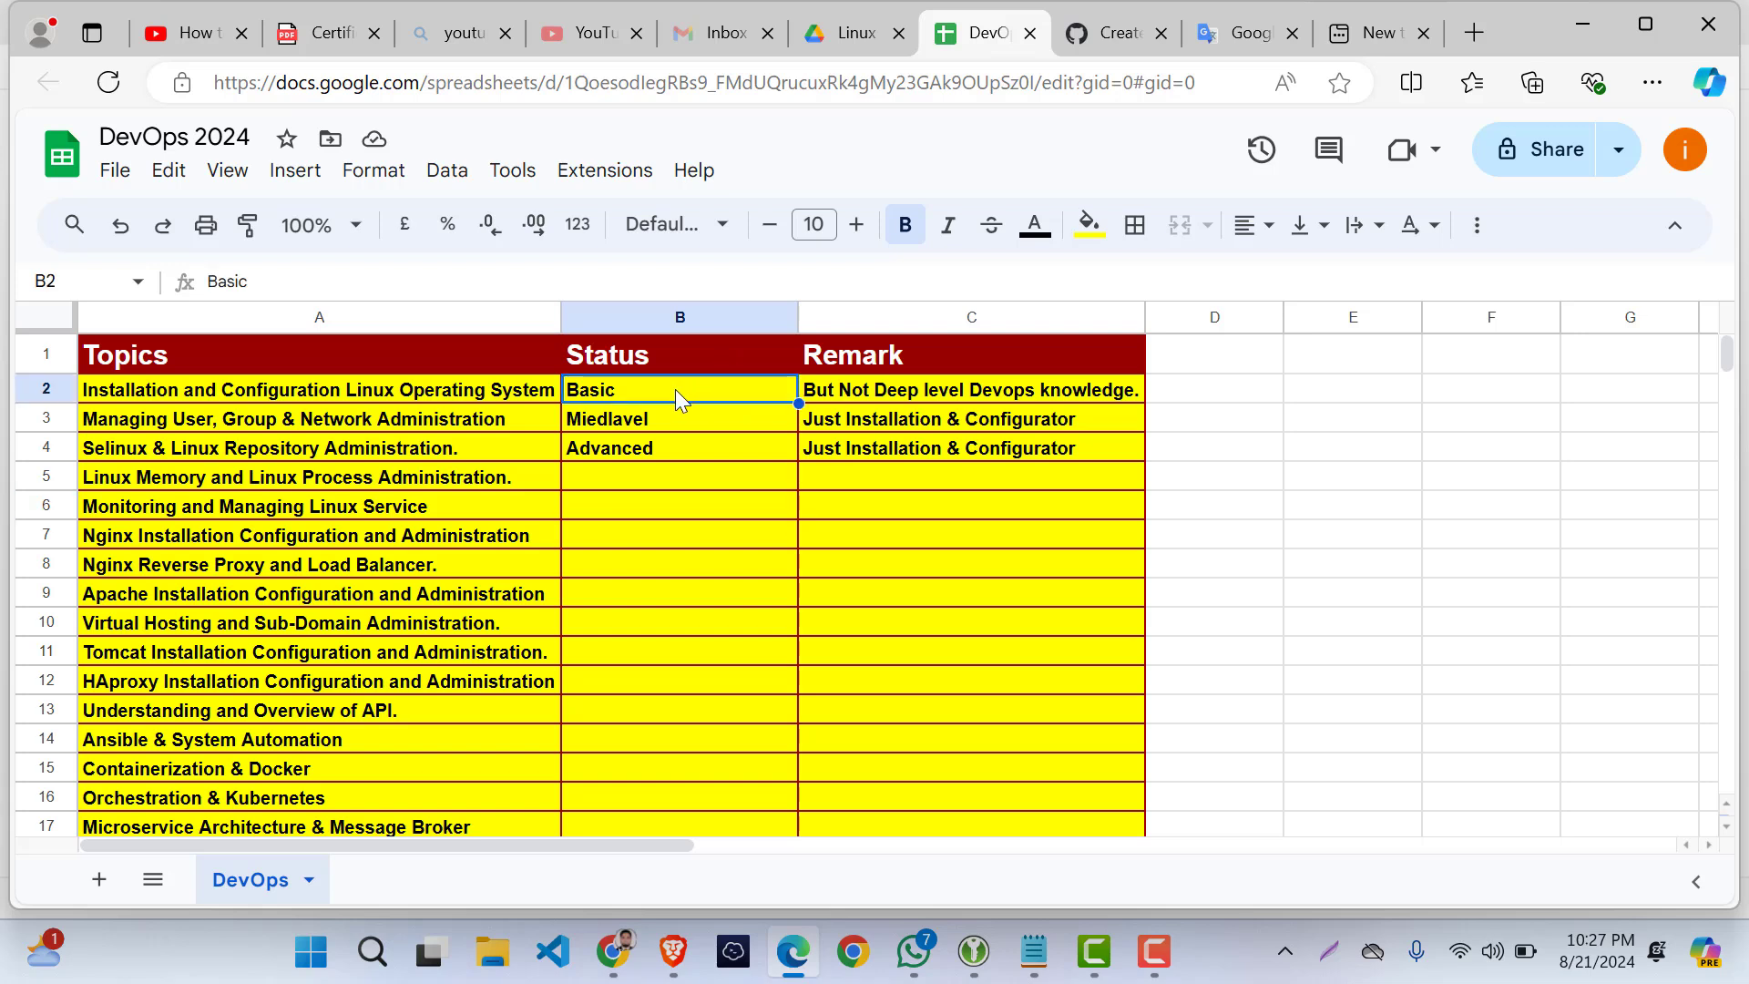
{"action": "left_click", "coordinate": [1396, 708]}
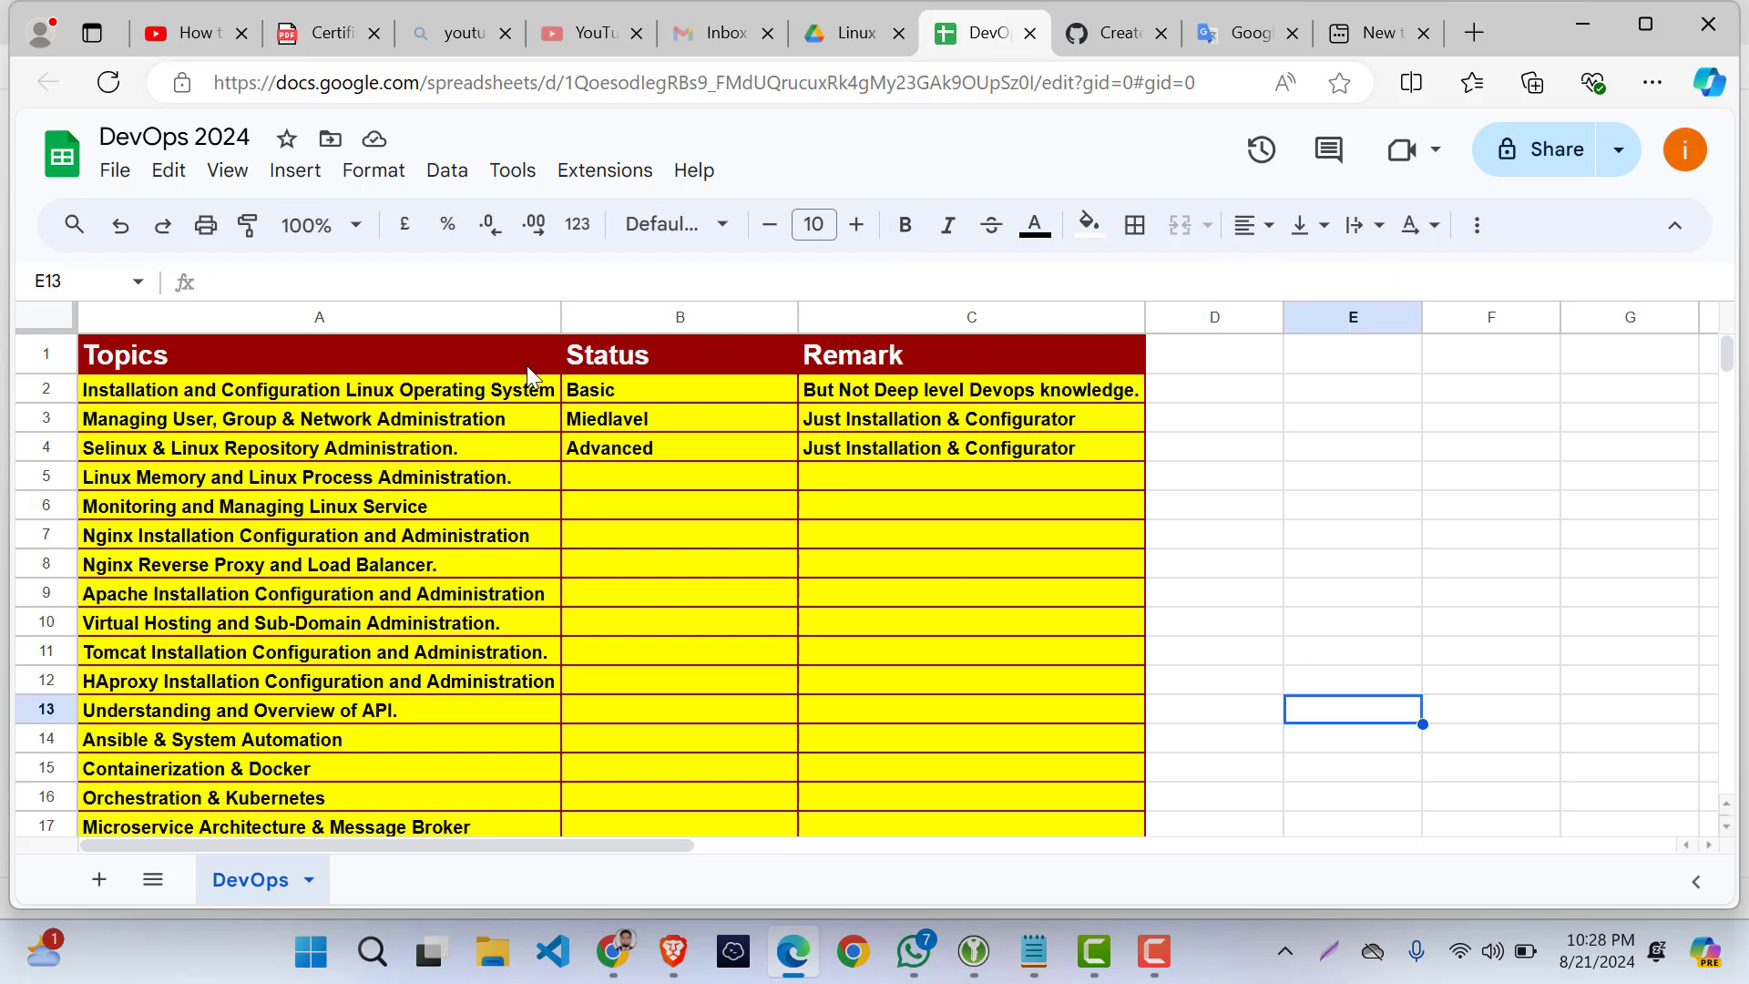
- Add a data validation rule to Status cell B2 with Drop-down criteria, keeping Basic as its first item
{"action": "left_click", "coordinate": [654, 394]}
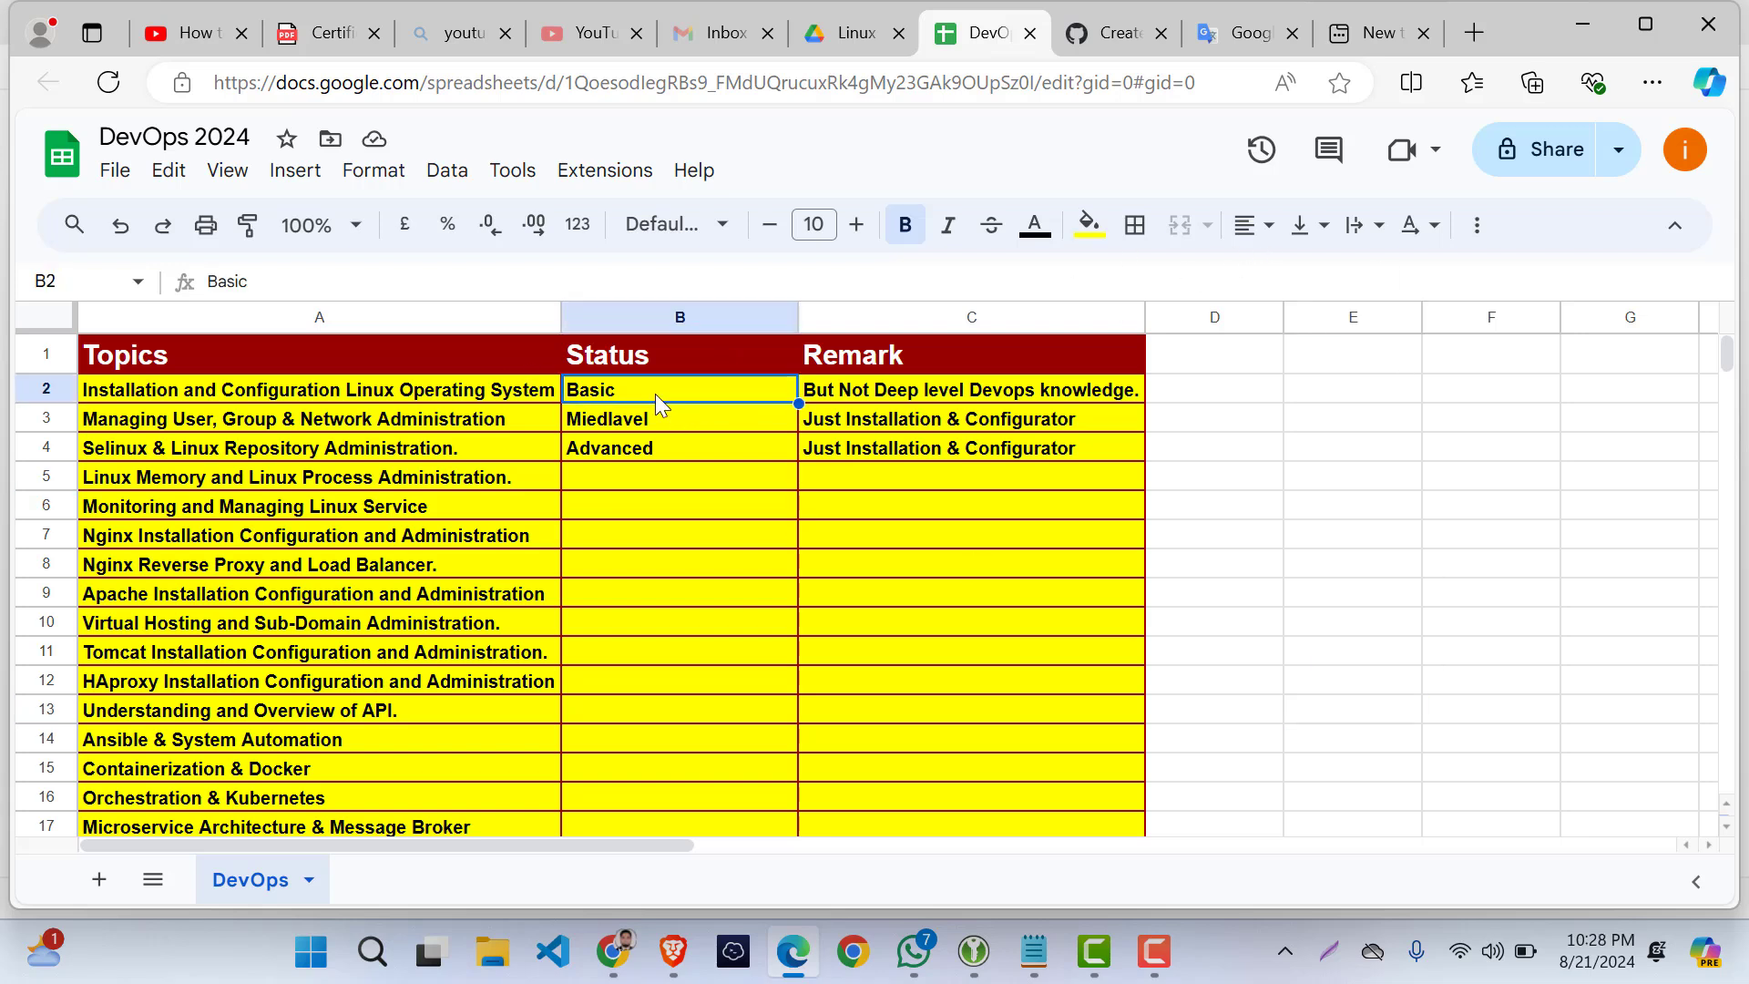
{"action": "left_click", "coordinate": [446, 173]}
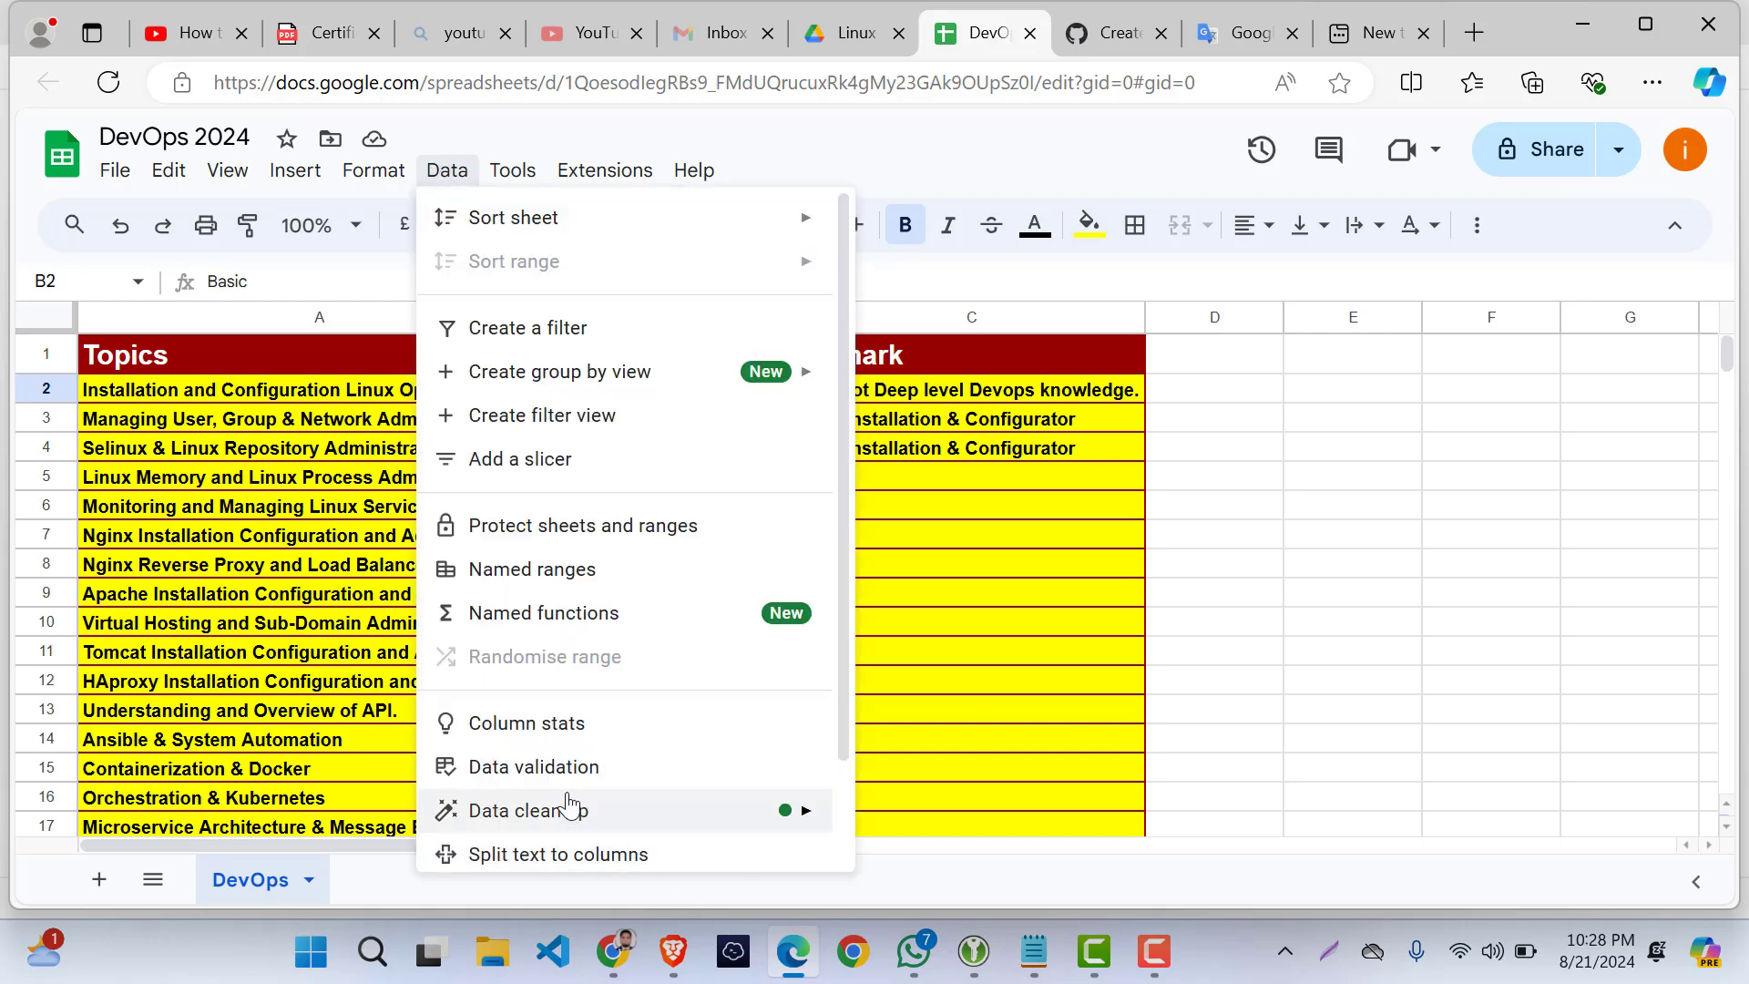
{"action": "left_click", "coordinate": [546, 775]}
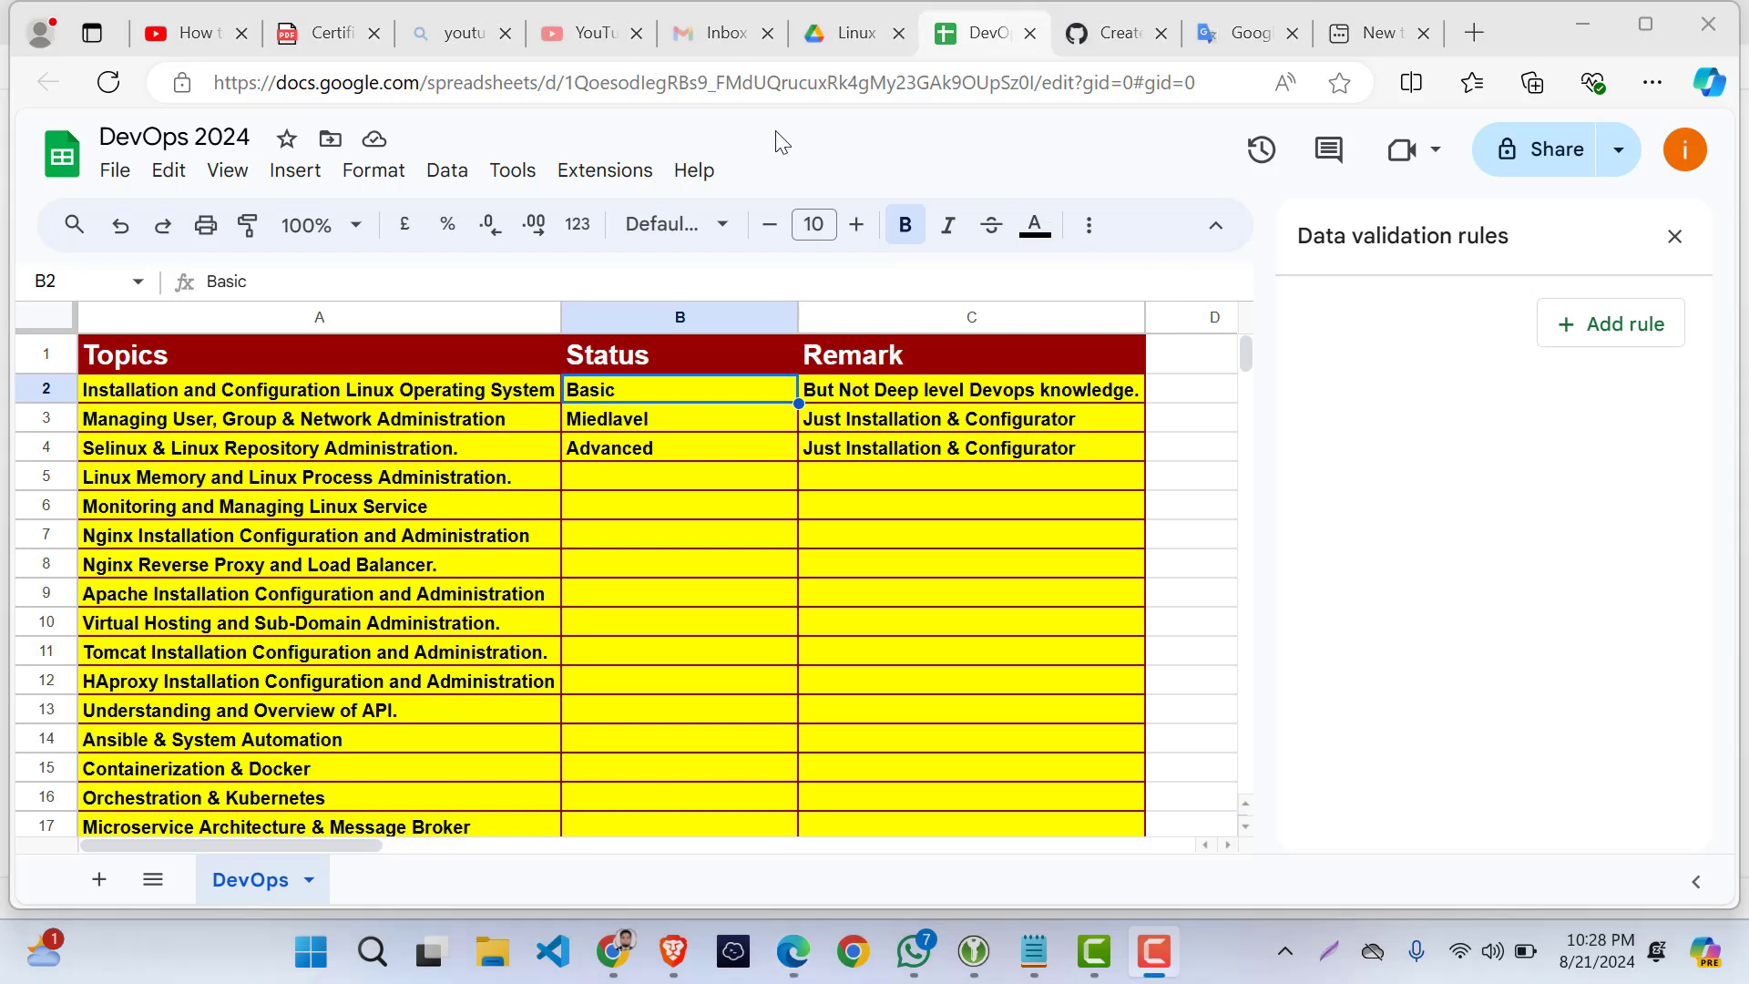
{"action": "left_click", "coordinate": [1611, 341]}
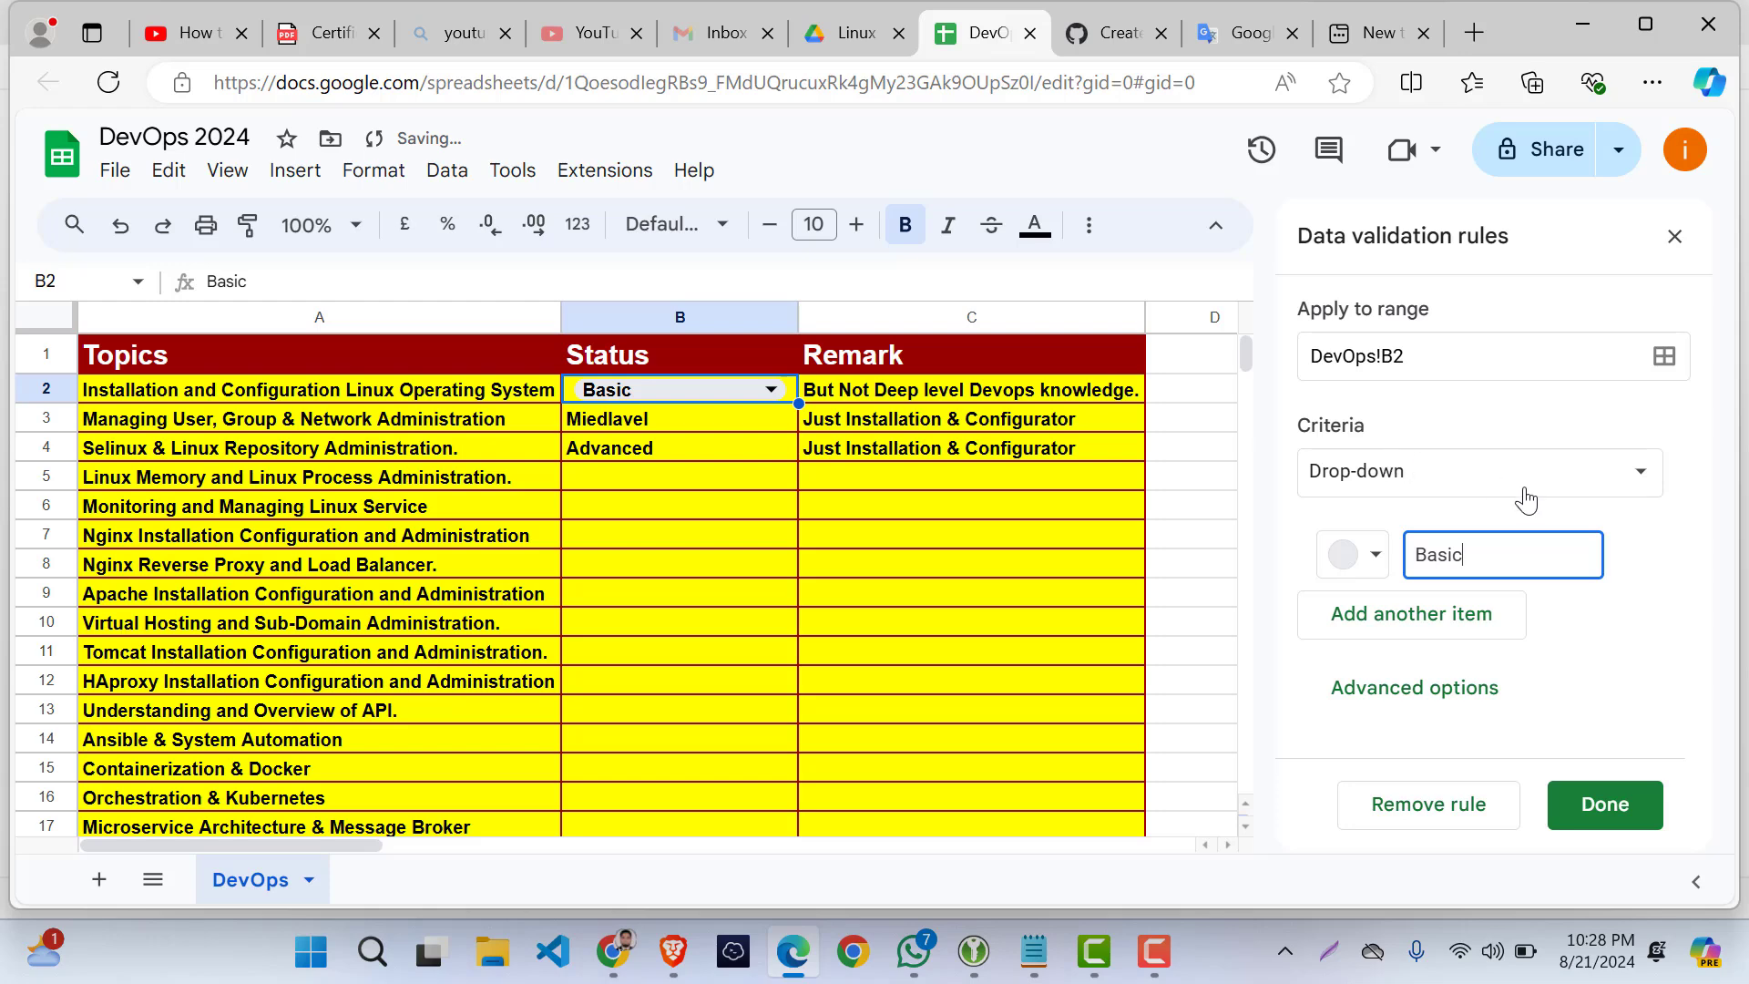
{"action": "left_click", "coordinate": [1448, 483]}
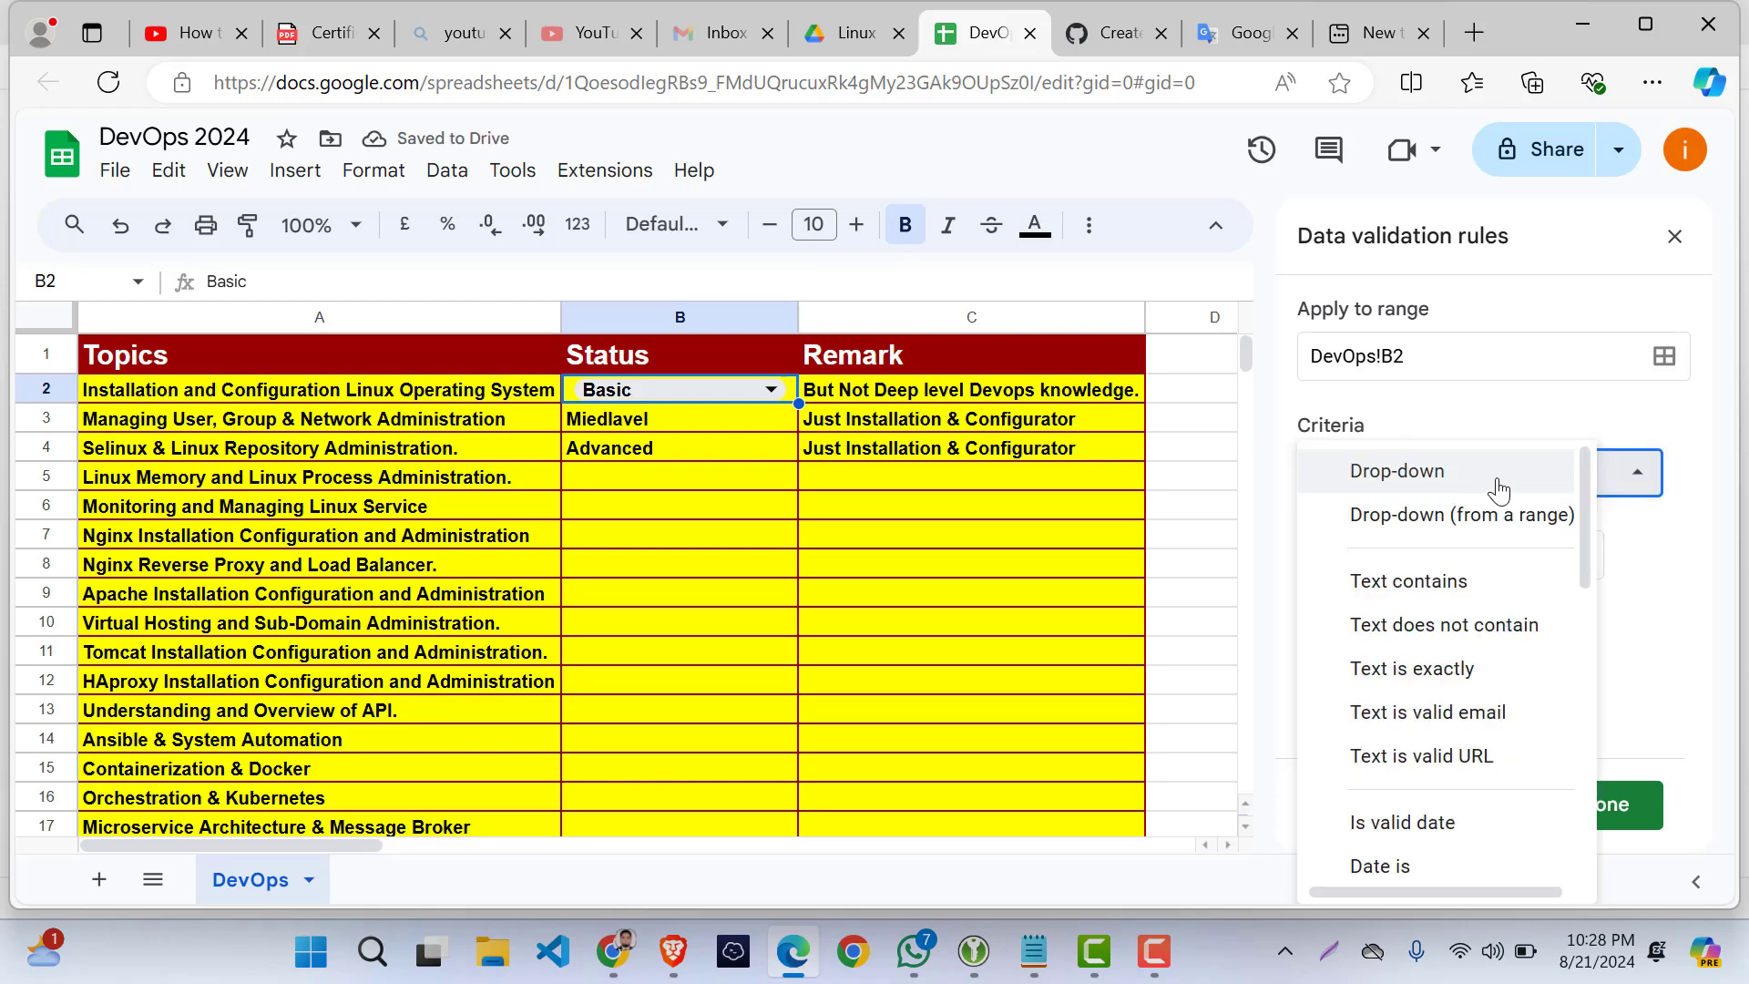
{"action": "left_click", "coordinate": [1451, 473]}
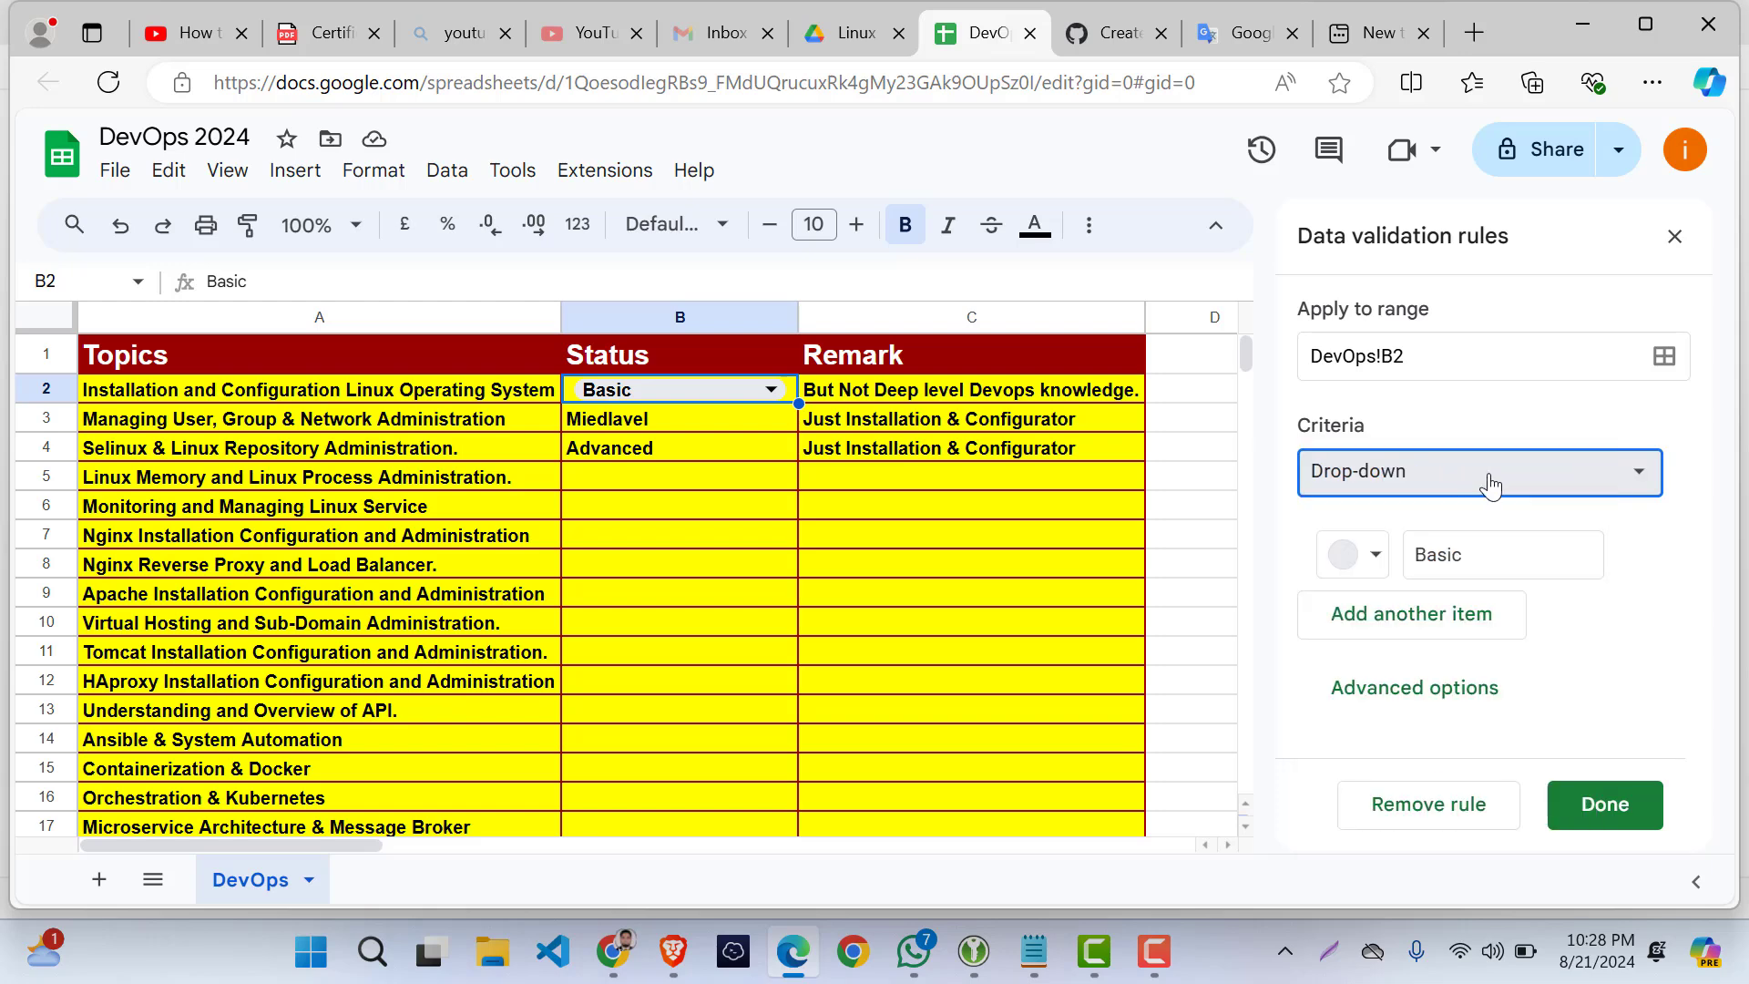
{"action": "left_click", "coordinate": [1454, 552]}
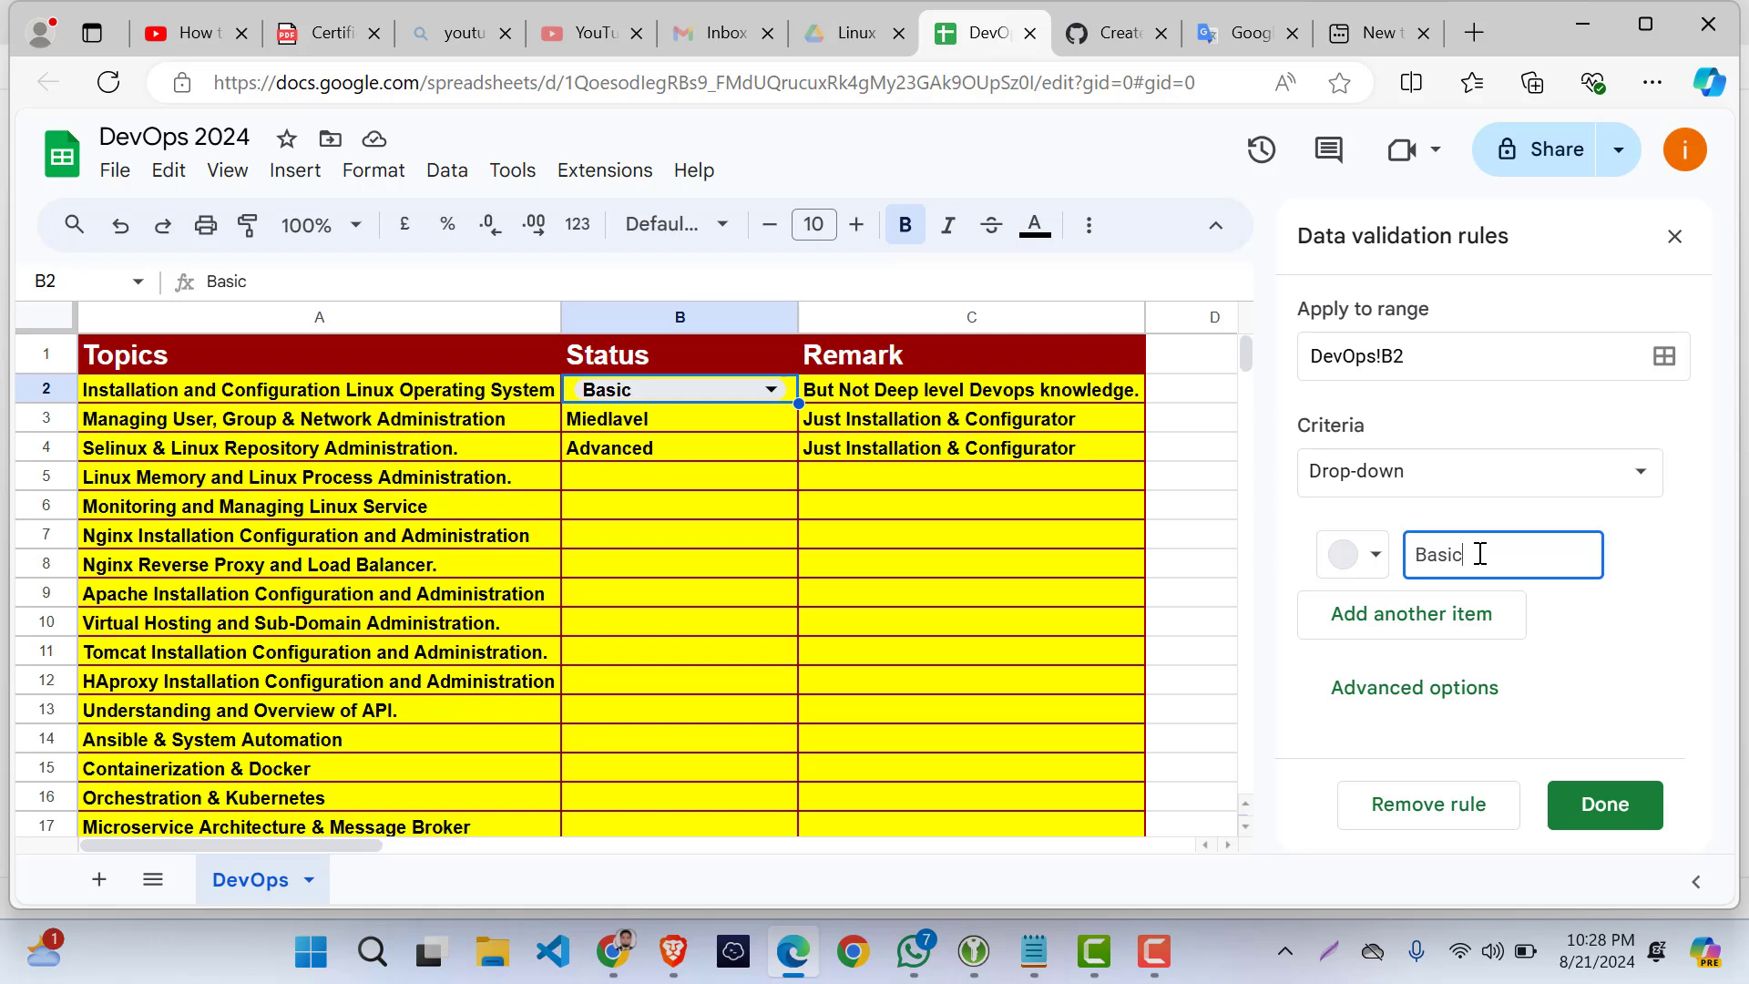
- Add a second drop-down item to the rule, Miedlavel, copied from cell B3
{"action": "left_click", "coordinate": [1476, 629]}
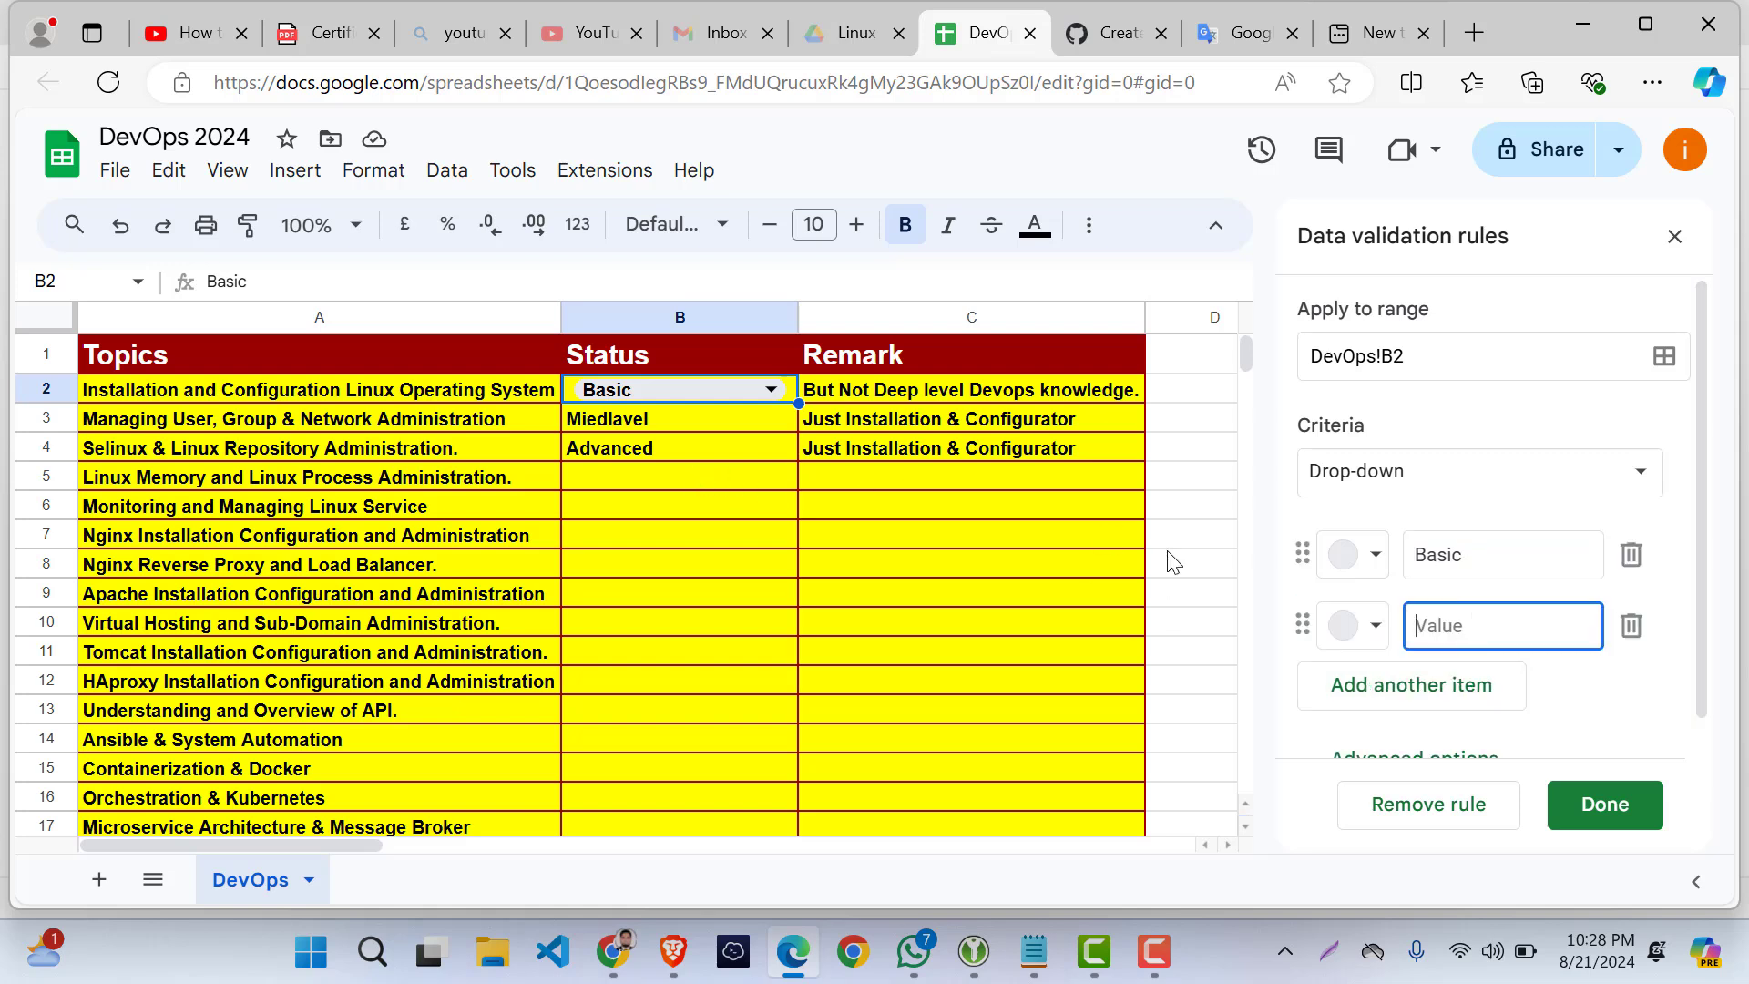
{"action": "left_click", "coordinate": [627, 419]}
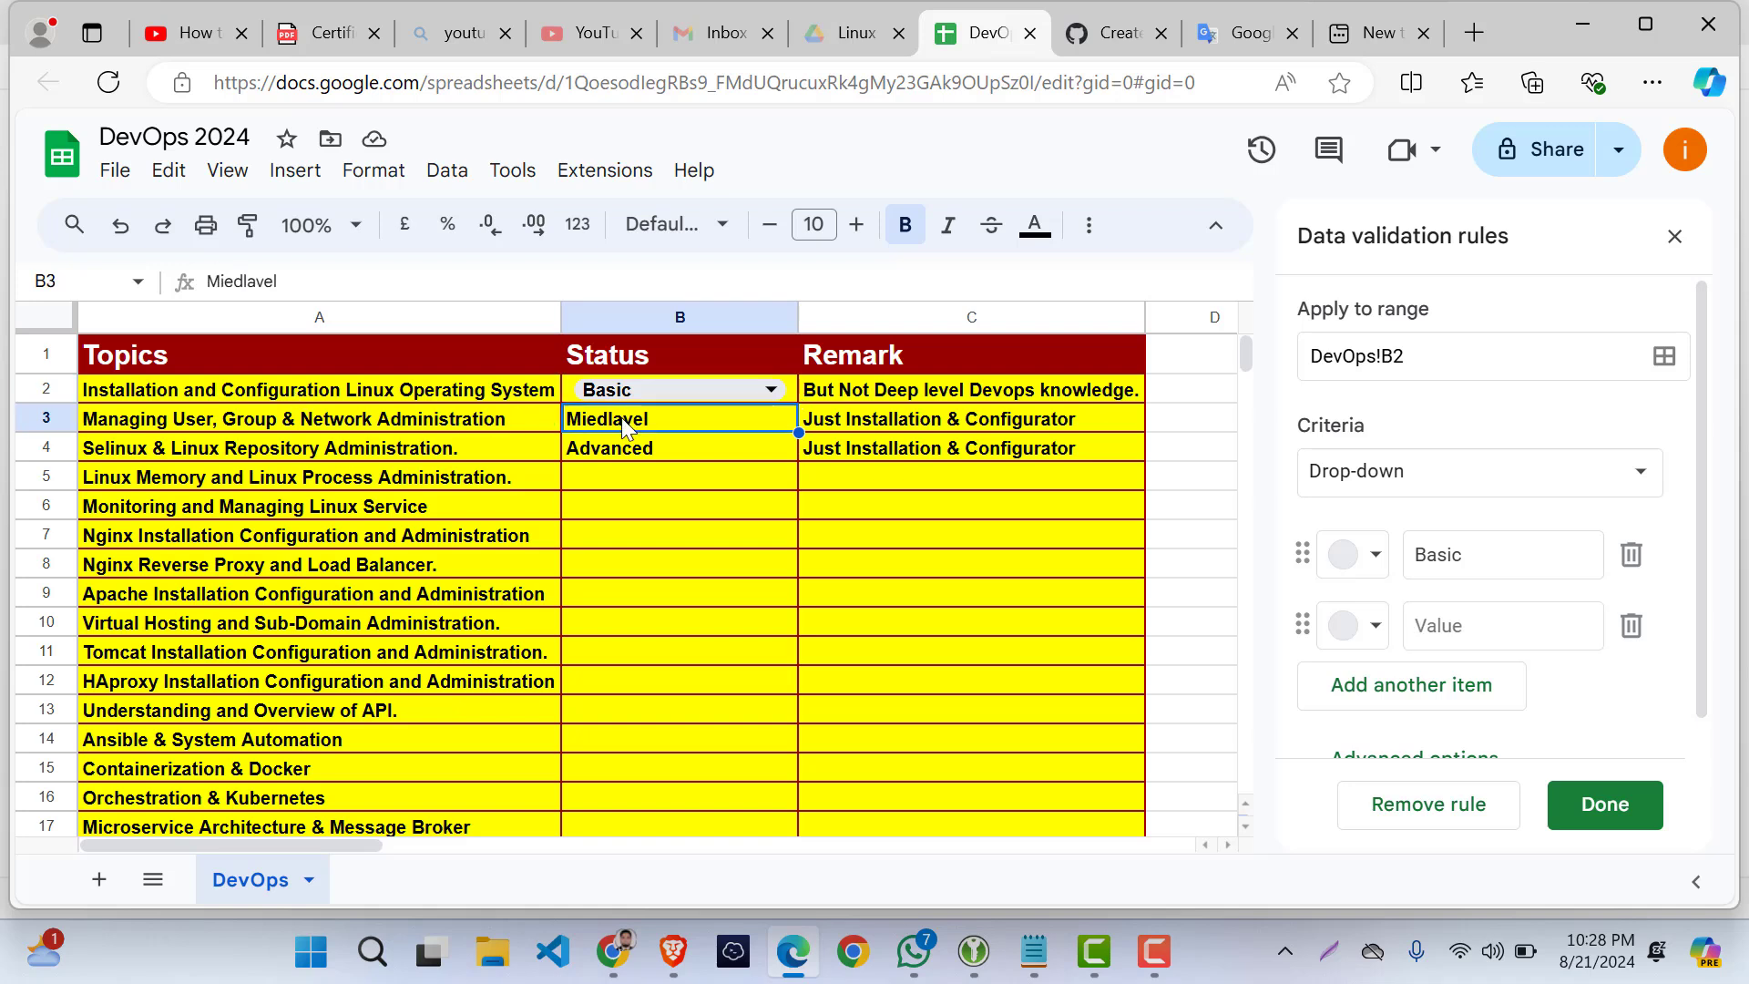
{"action": "key", "text": "ctrl+c"}
{"action": "left_click", "coordinate": [1447, 625]}
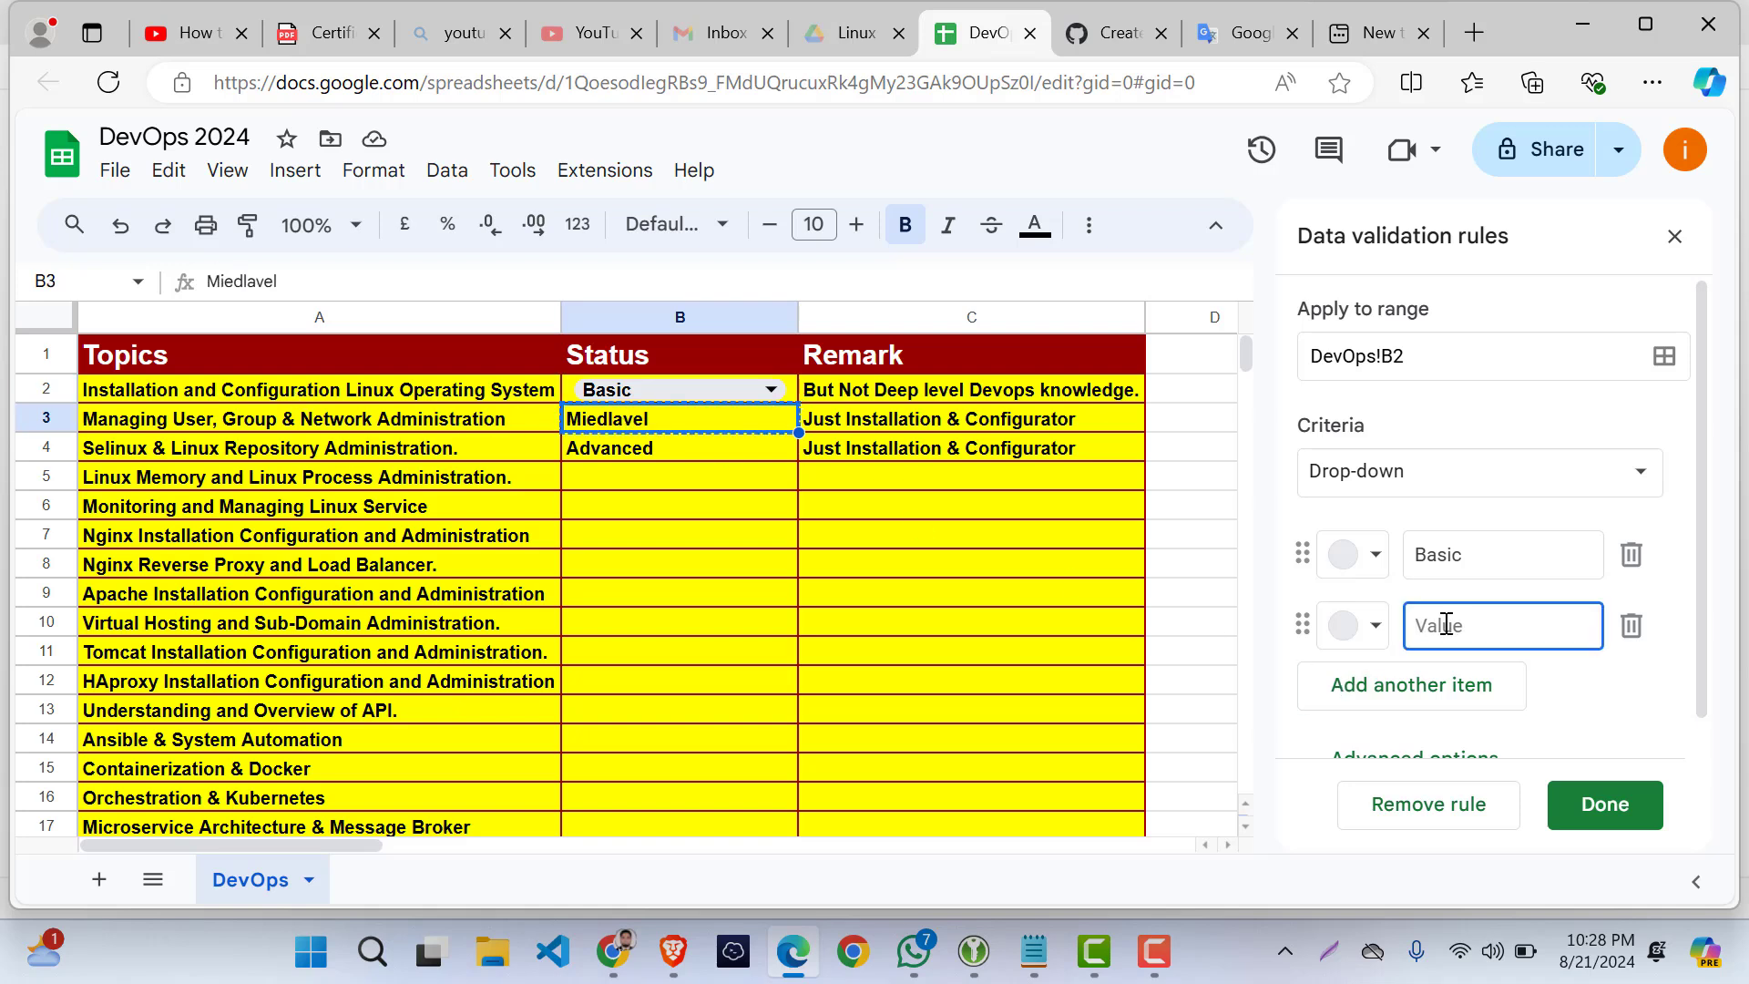
{"action": "key", "text": "ctrl+v"}
- Add a third drop-down item, Advanced, copied from cell B4, and save the validation rule
{"action": "left_click", "coordinate": [1366, 691]}
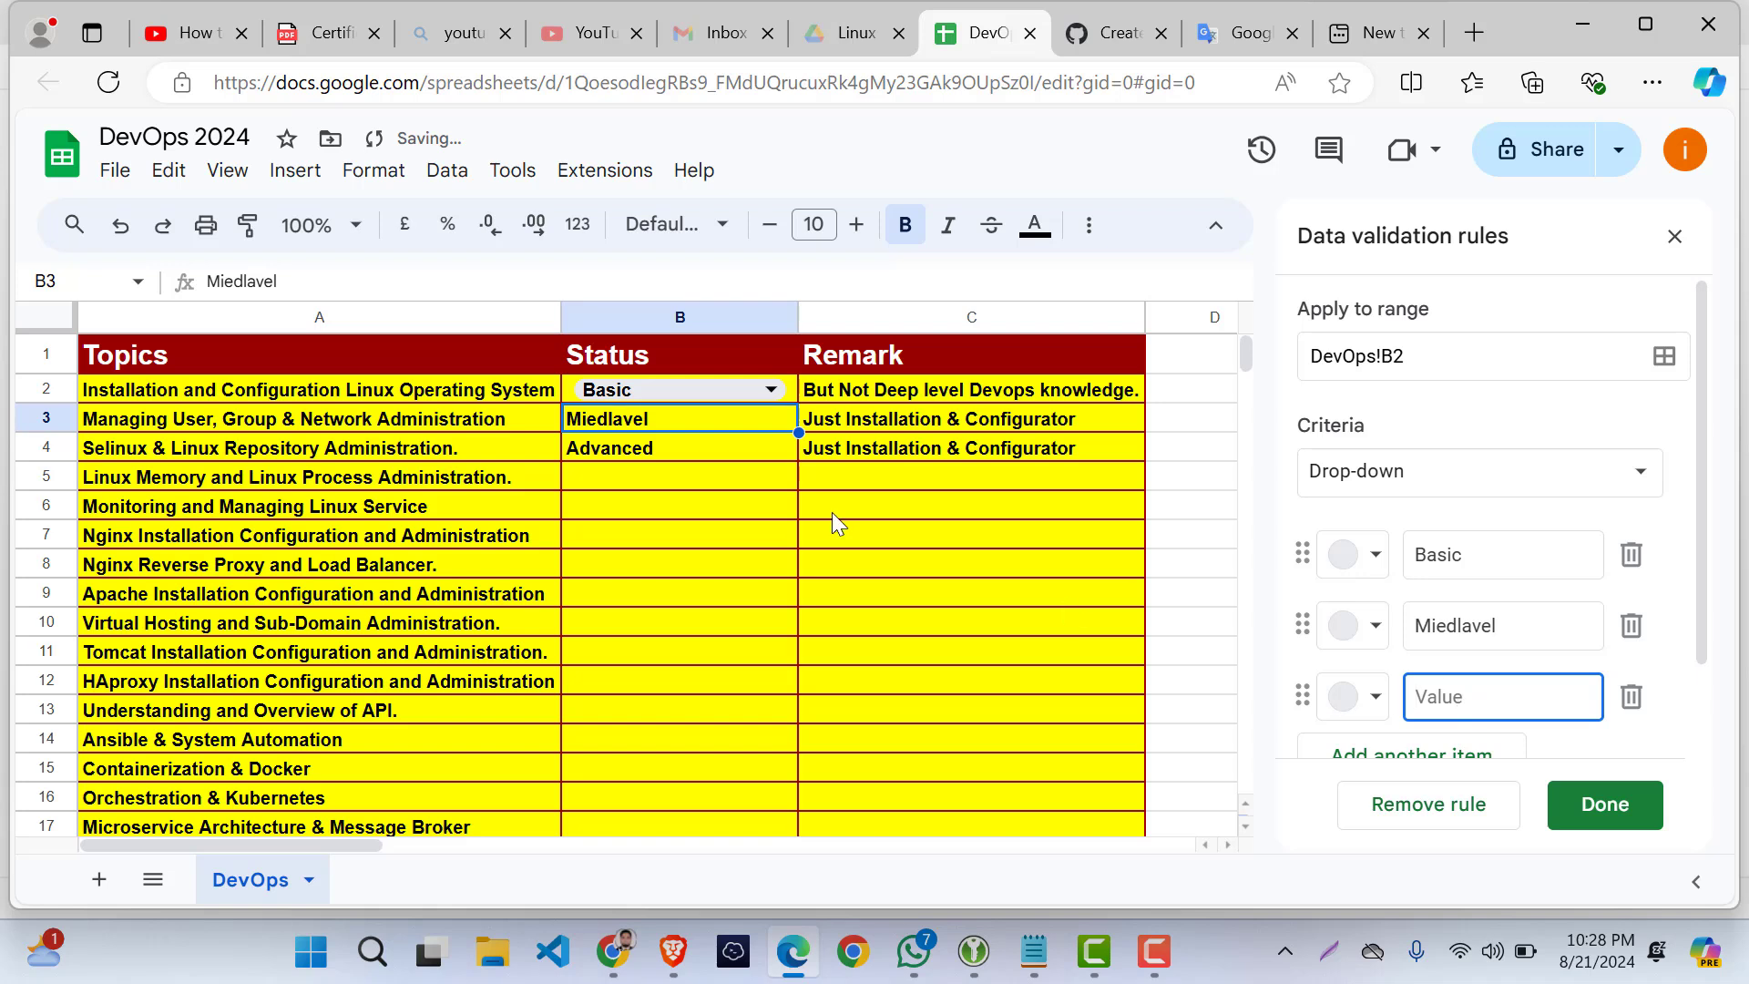
{"action": "left_click", "coordinate": [581, 452]}
{"action": "key", "text": "ctrl+c"}
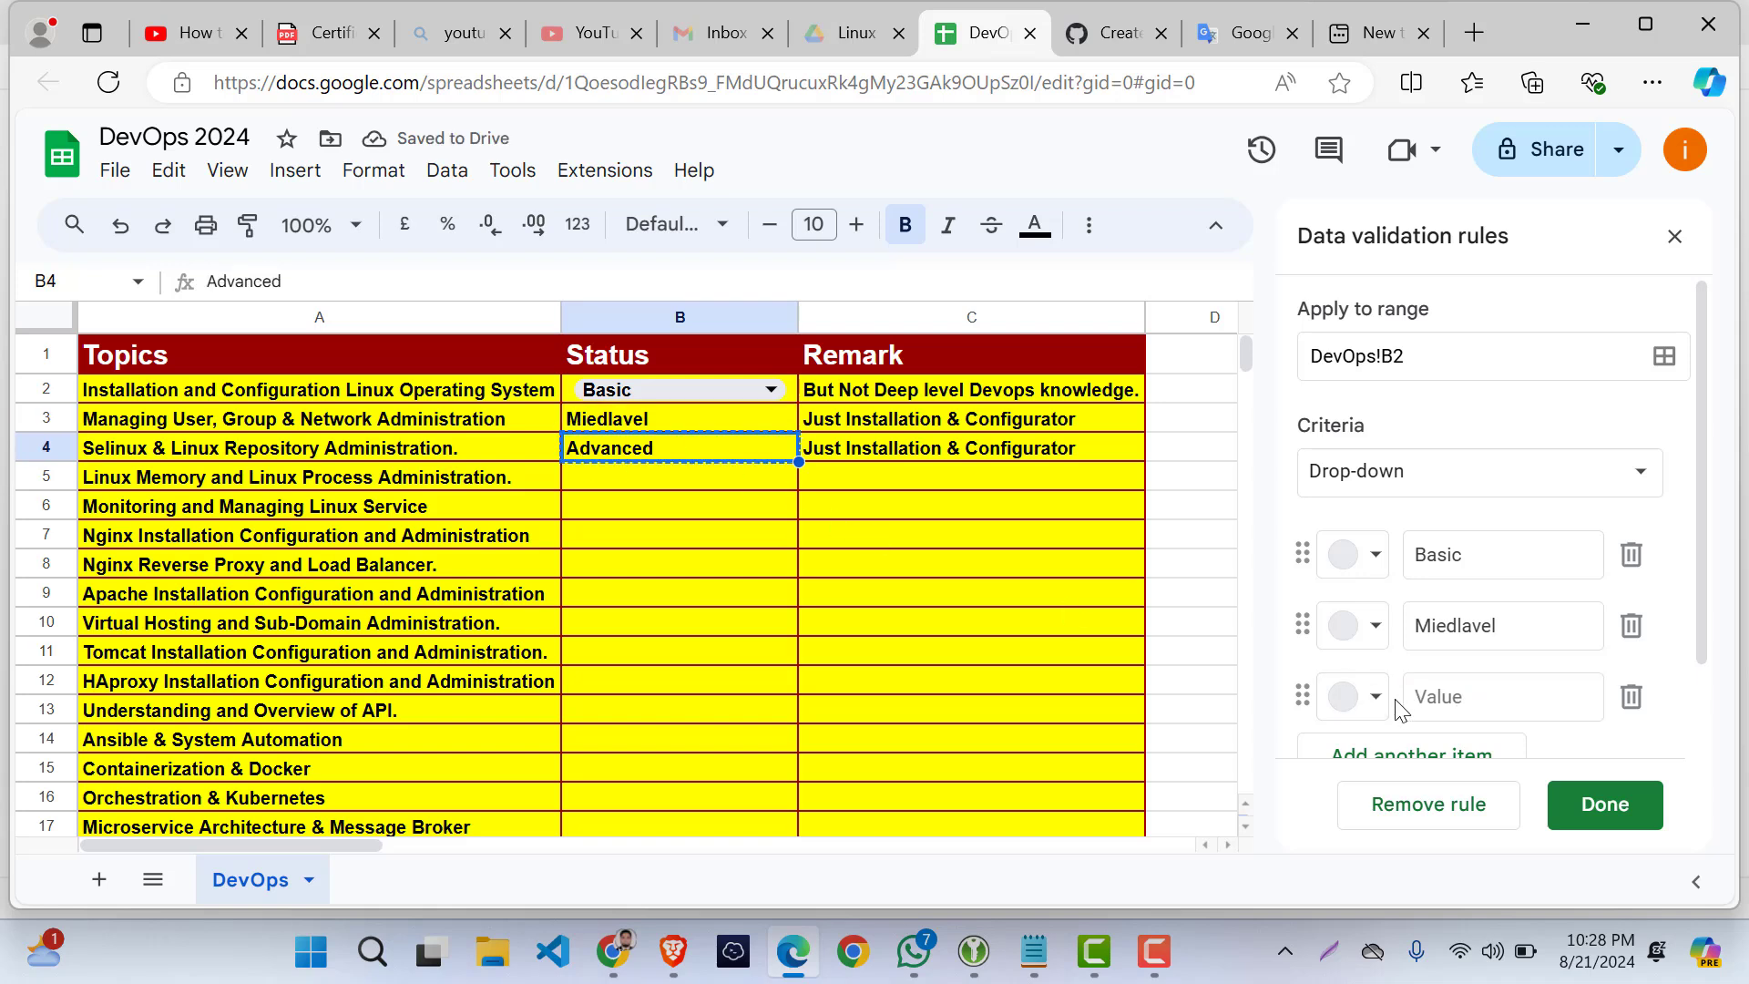
{"action": "left_click", "coordinate": [1461, 704]}
{"action": "key", "text": "ctrl+v"}
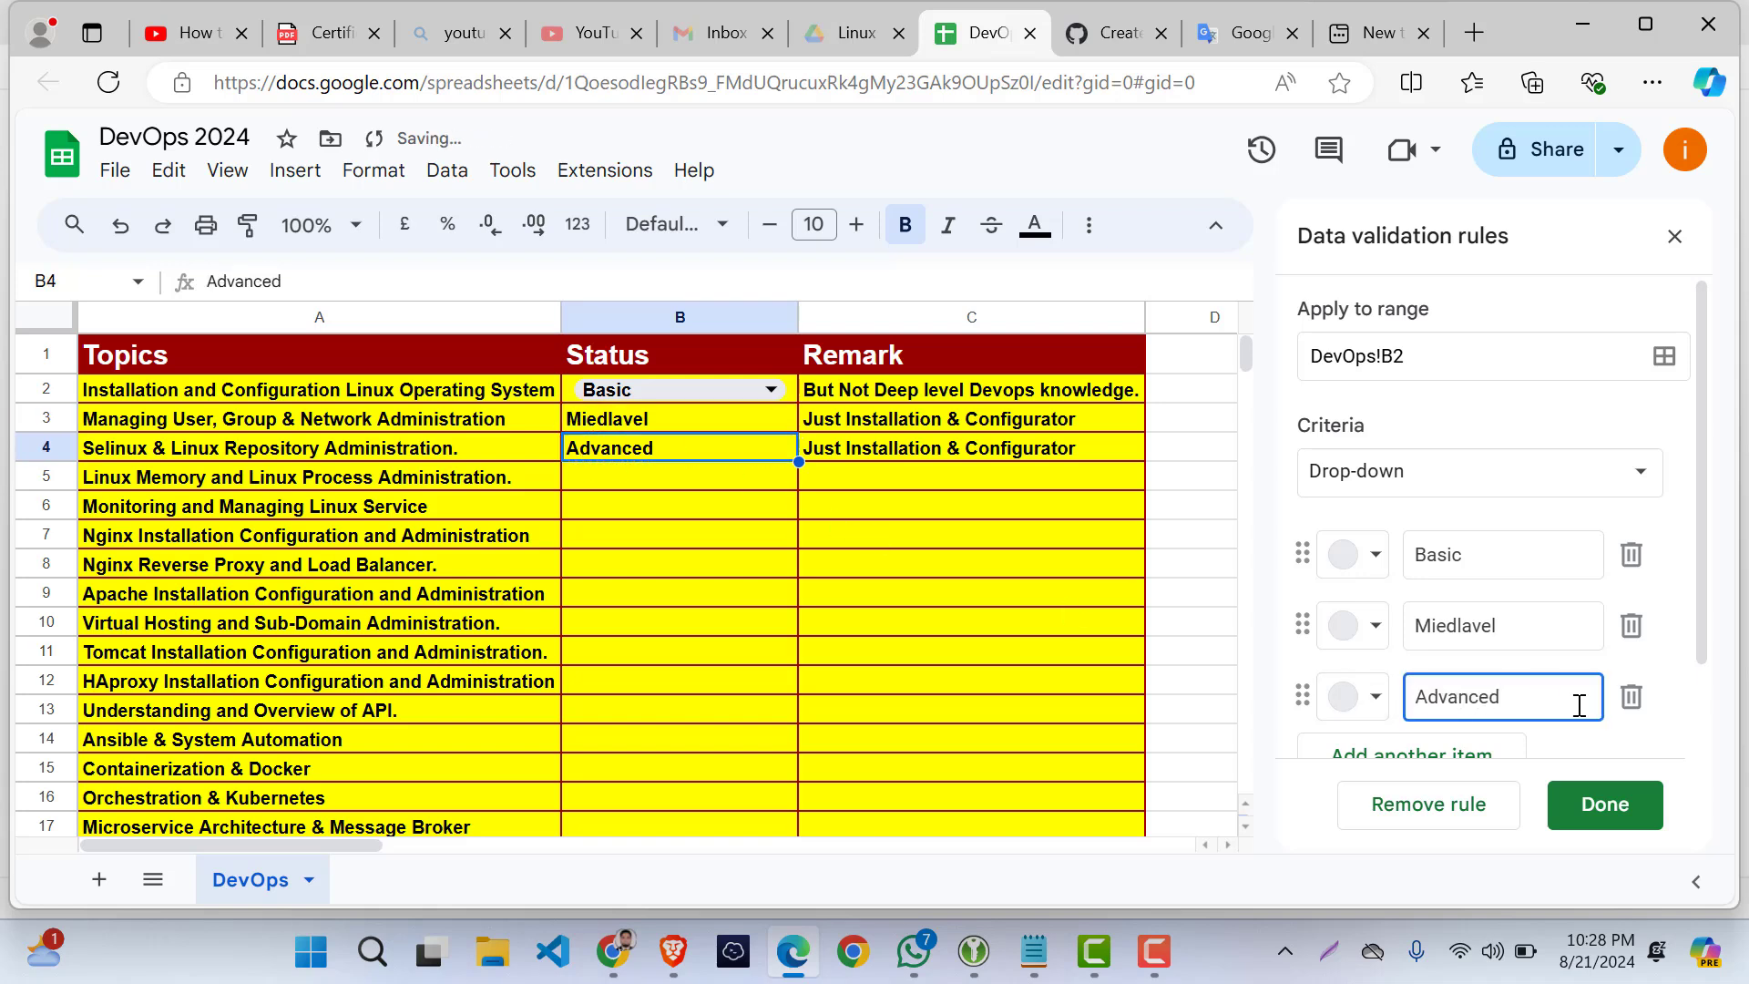
{"action": "left_click", "coordinate": [1605, 805]}
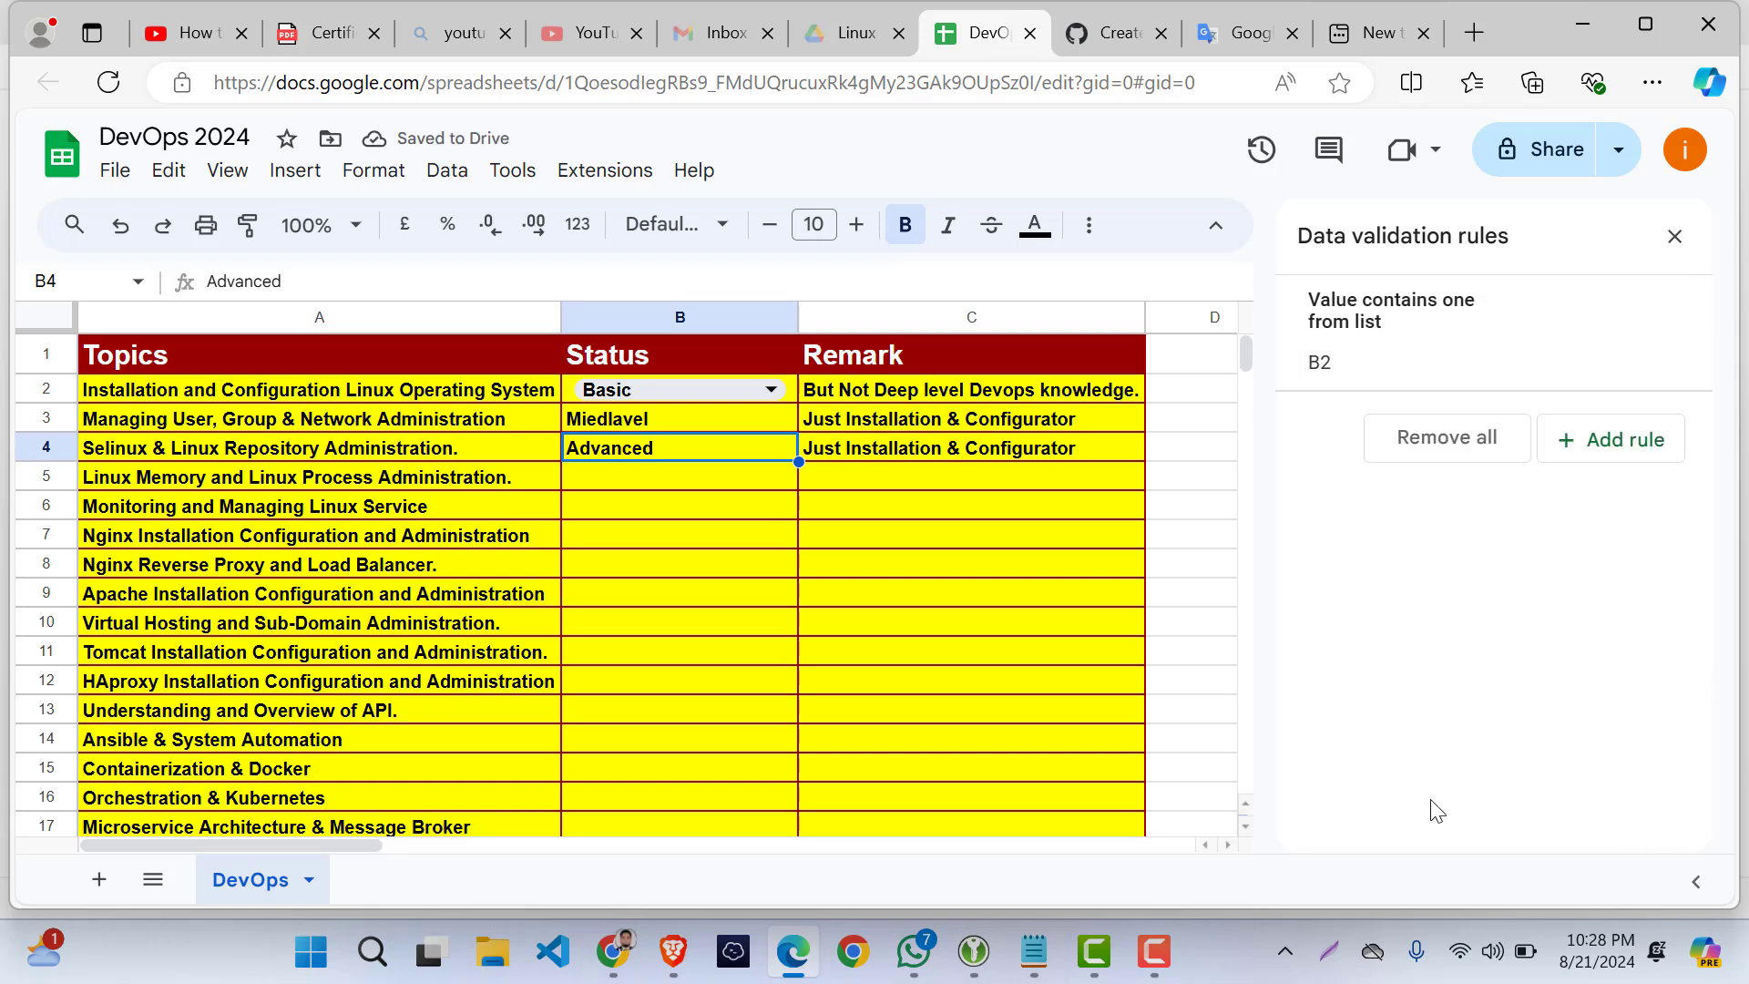
- Test the drop-down in B2 by choosing Miedlavel, and finish with Advanced selected
{"action": "left_click", "coordinate": [953, 654]}
{"action": "left_click", "coordinate": [779, 585]}
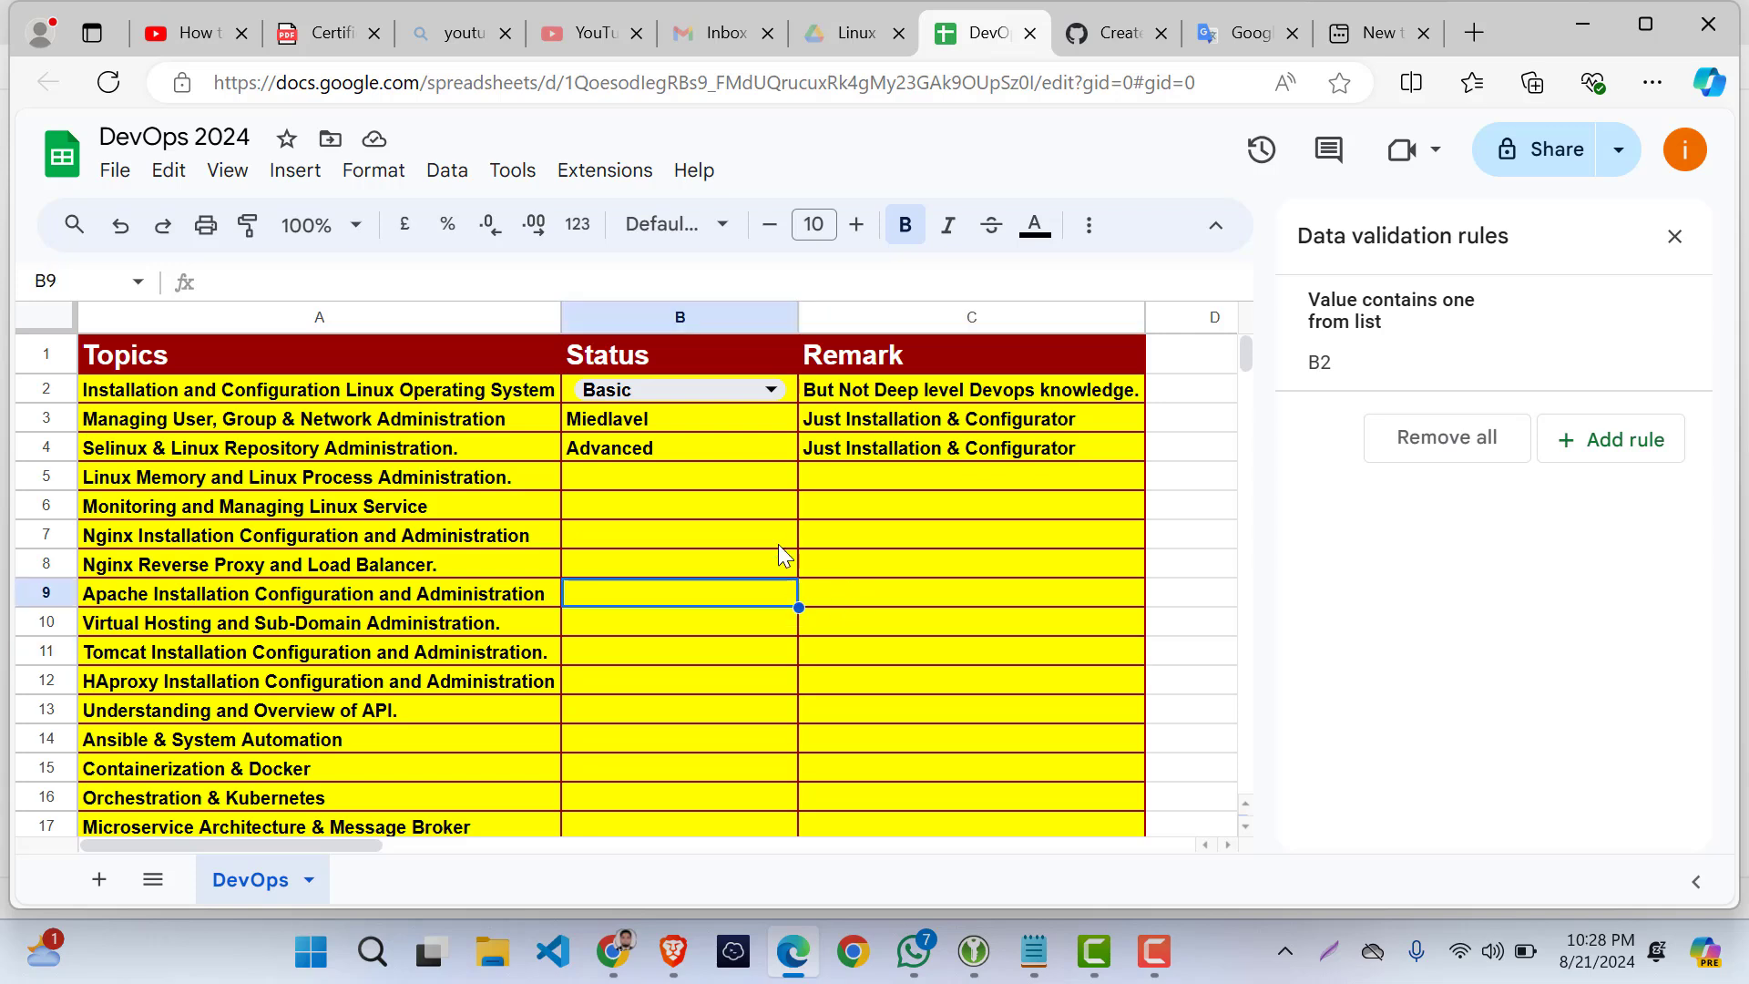
{"action": "left_click", "coordinate": [771, 389]}
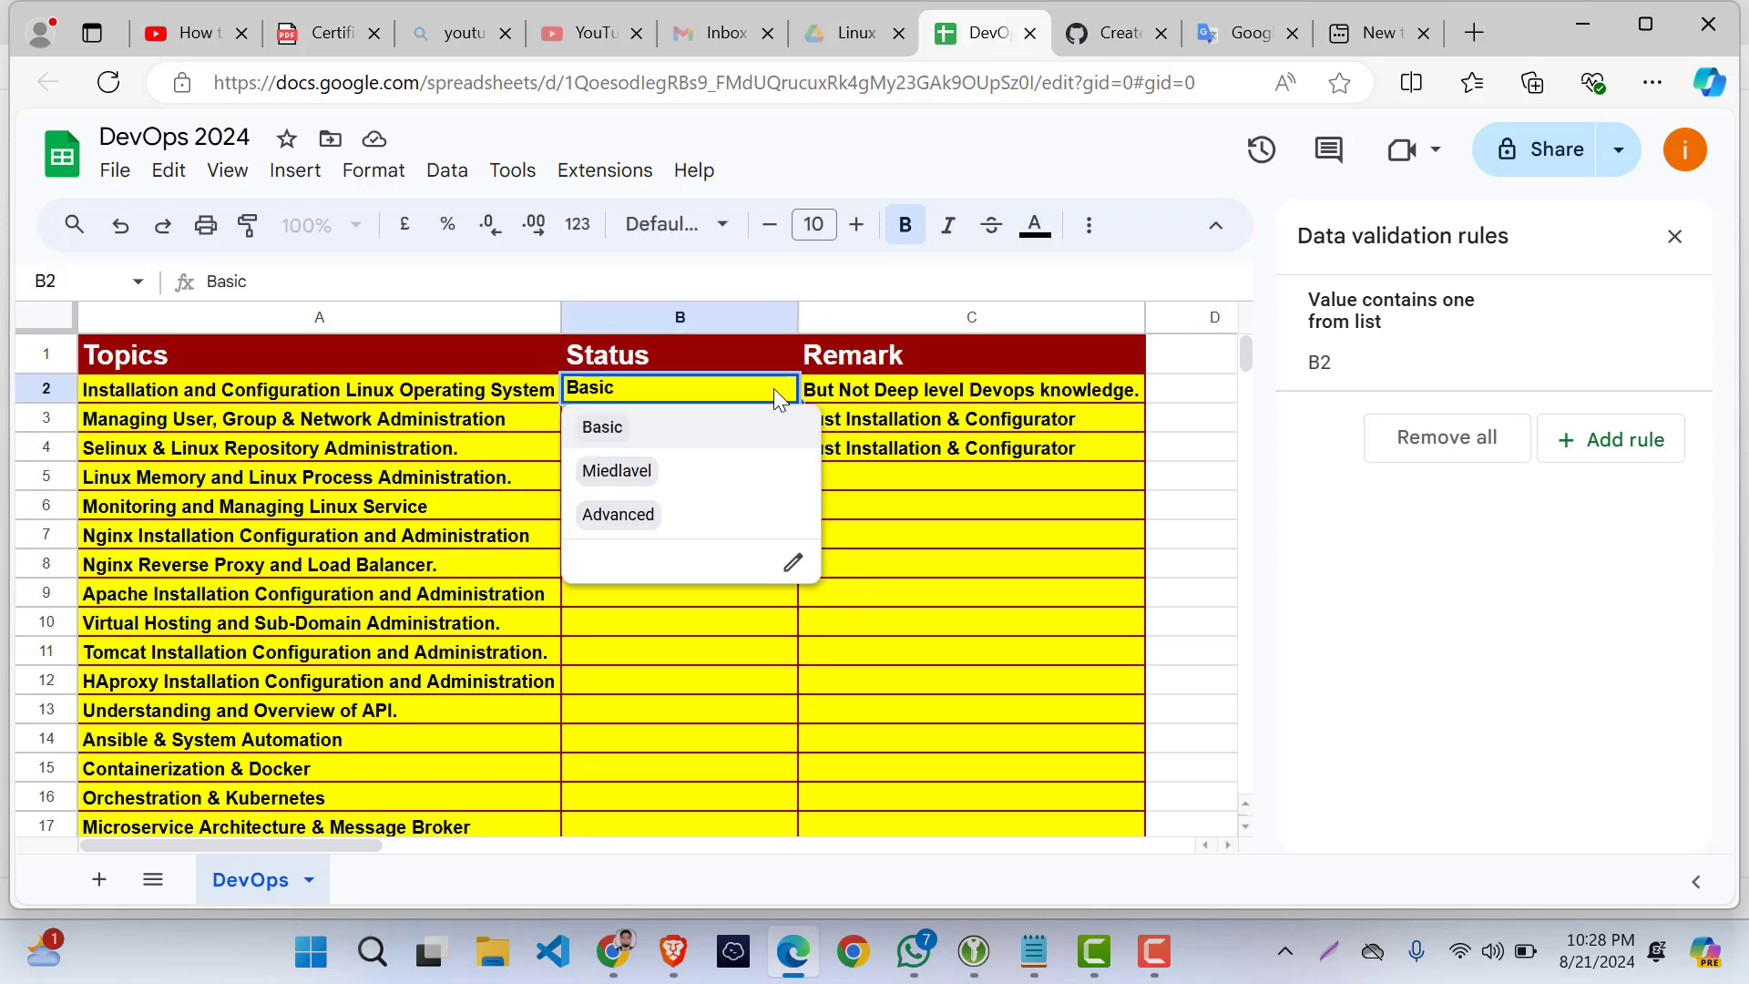
{"action": "left_click", "coordinate": [619, 468]}
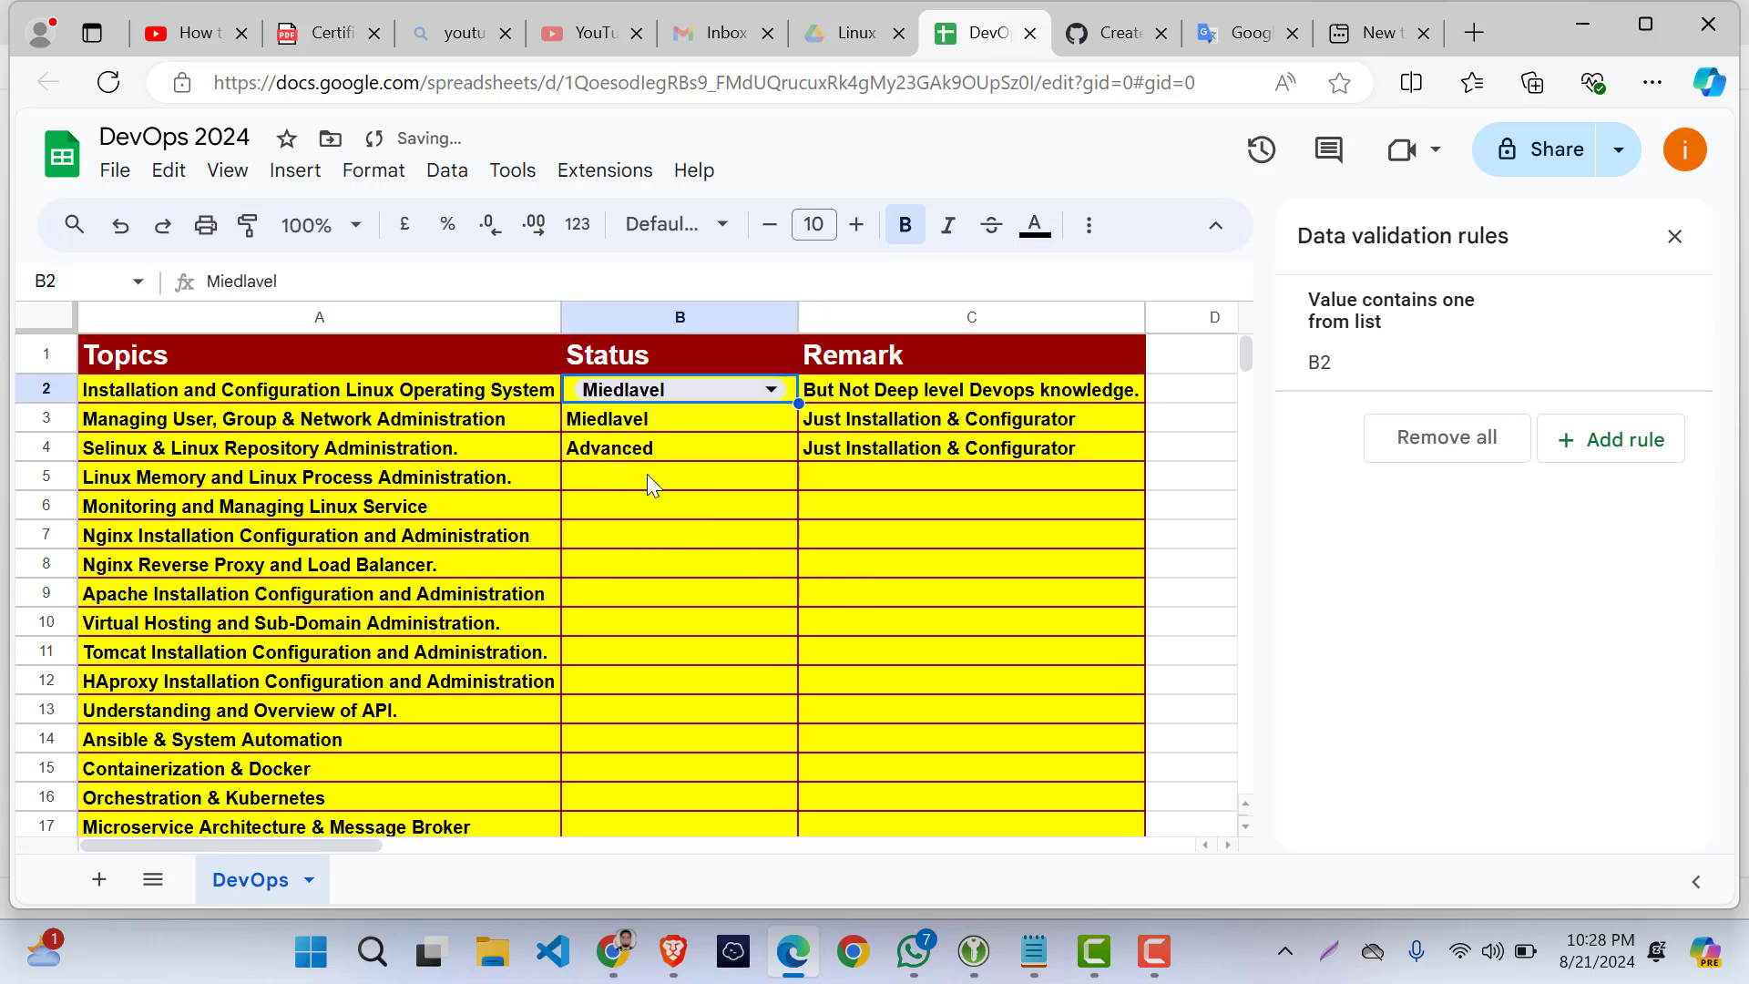
{"action": "left_click", "coordinate": [771, 389]}
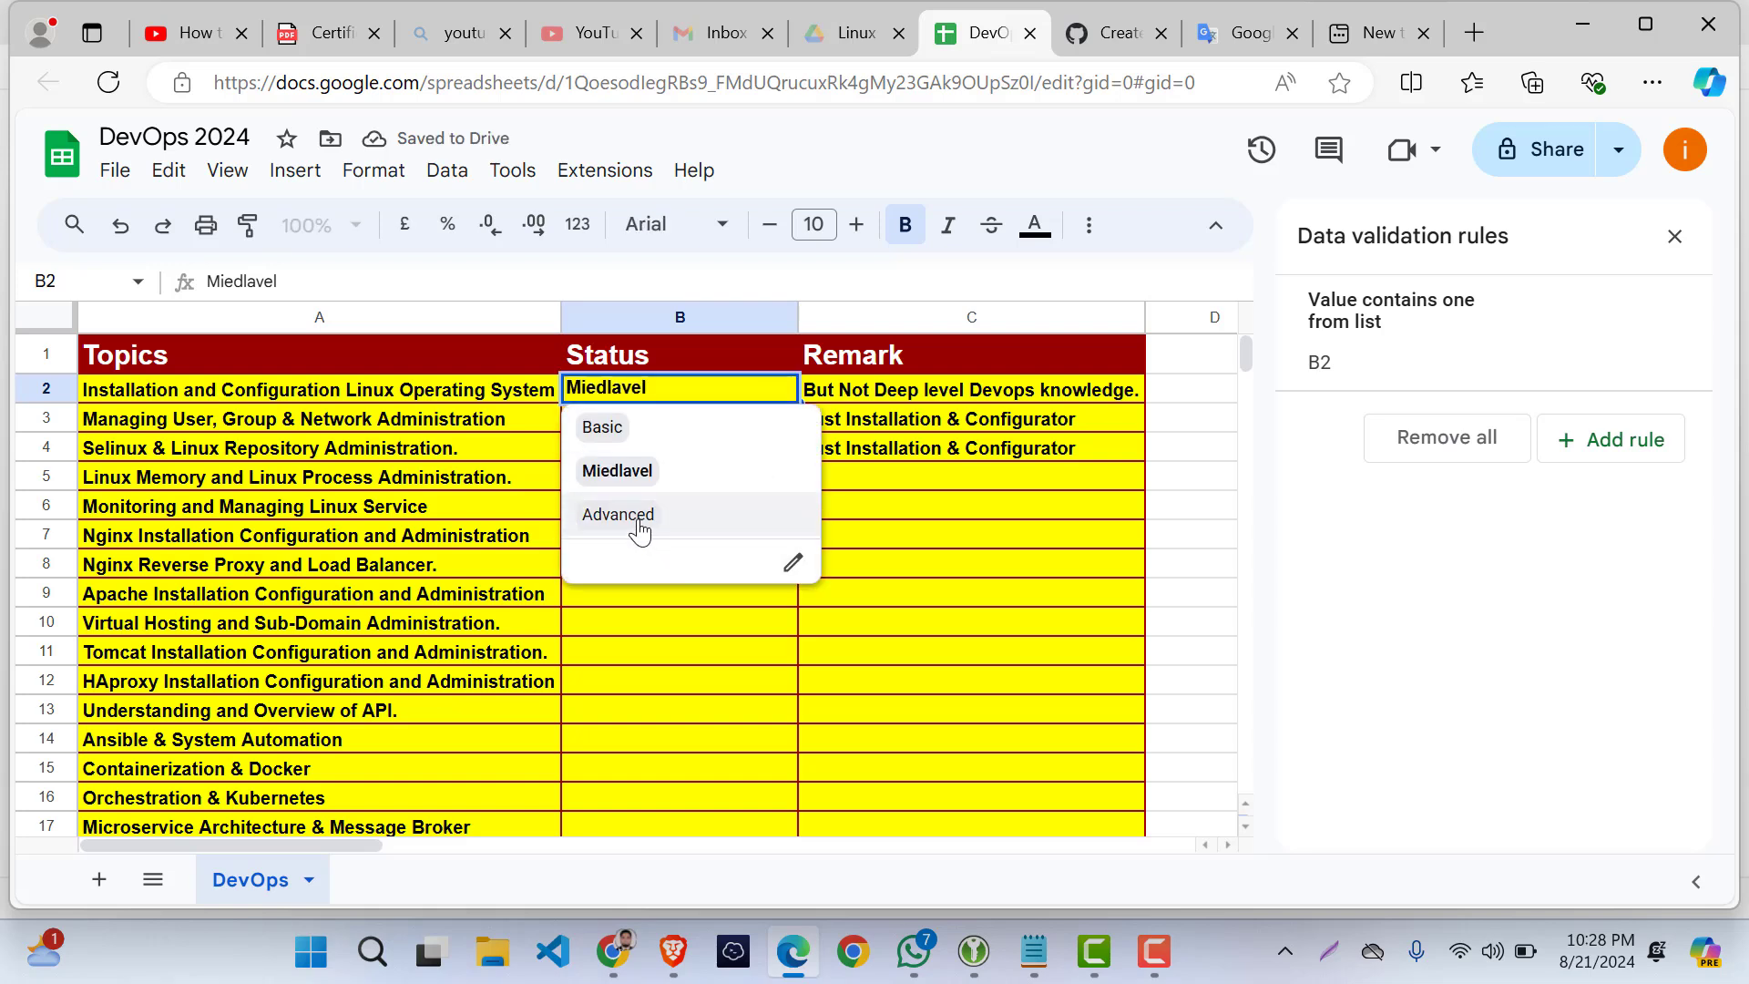
{"action": "left_click", "coordinate": [640, 528]}
{"action": "left_click", "coordinate": [689, 425]}
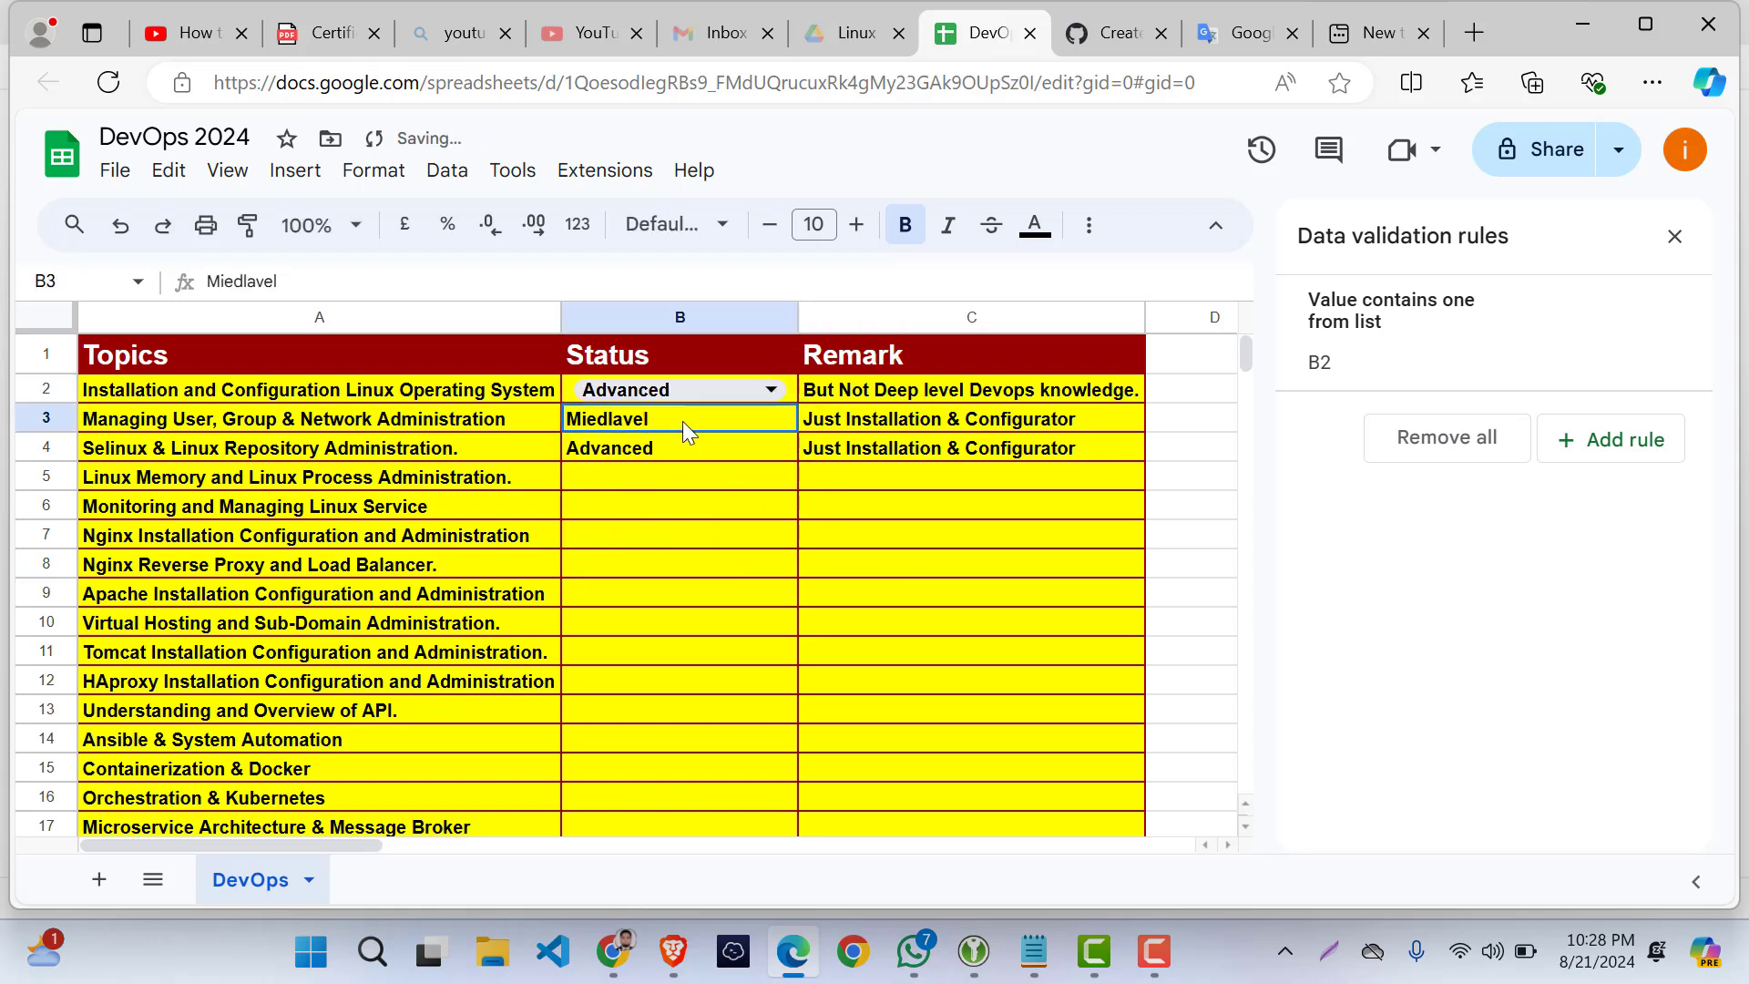
{"action": "left_click", "coordinate": [768, 389]}
{"action": "left_click", "coordinate": [908, 653]}
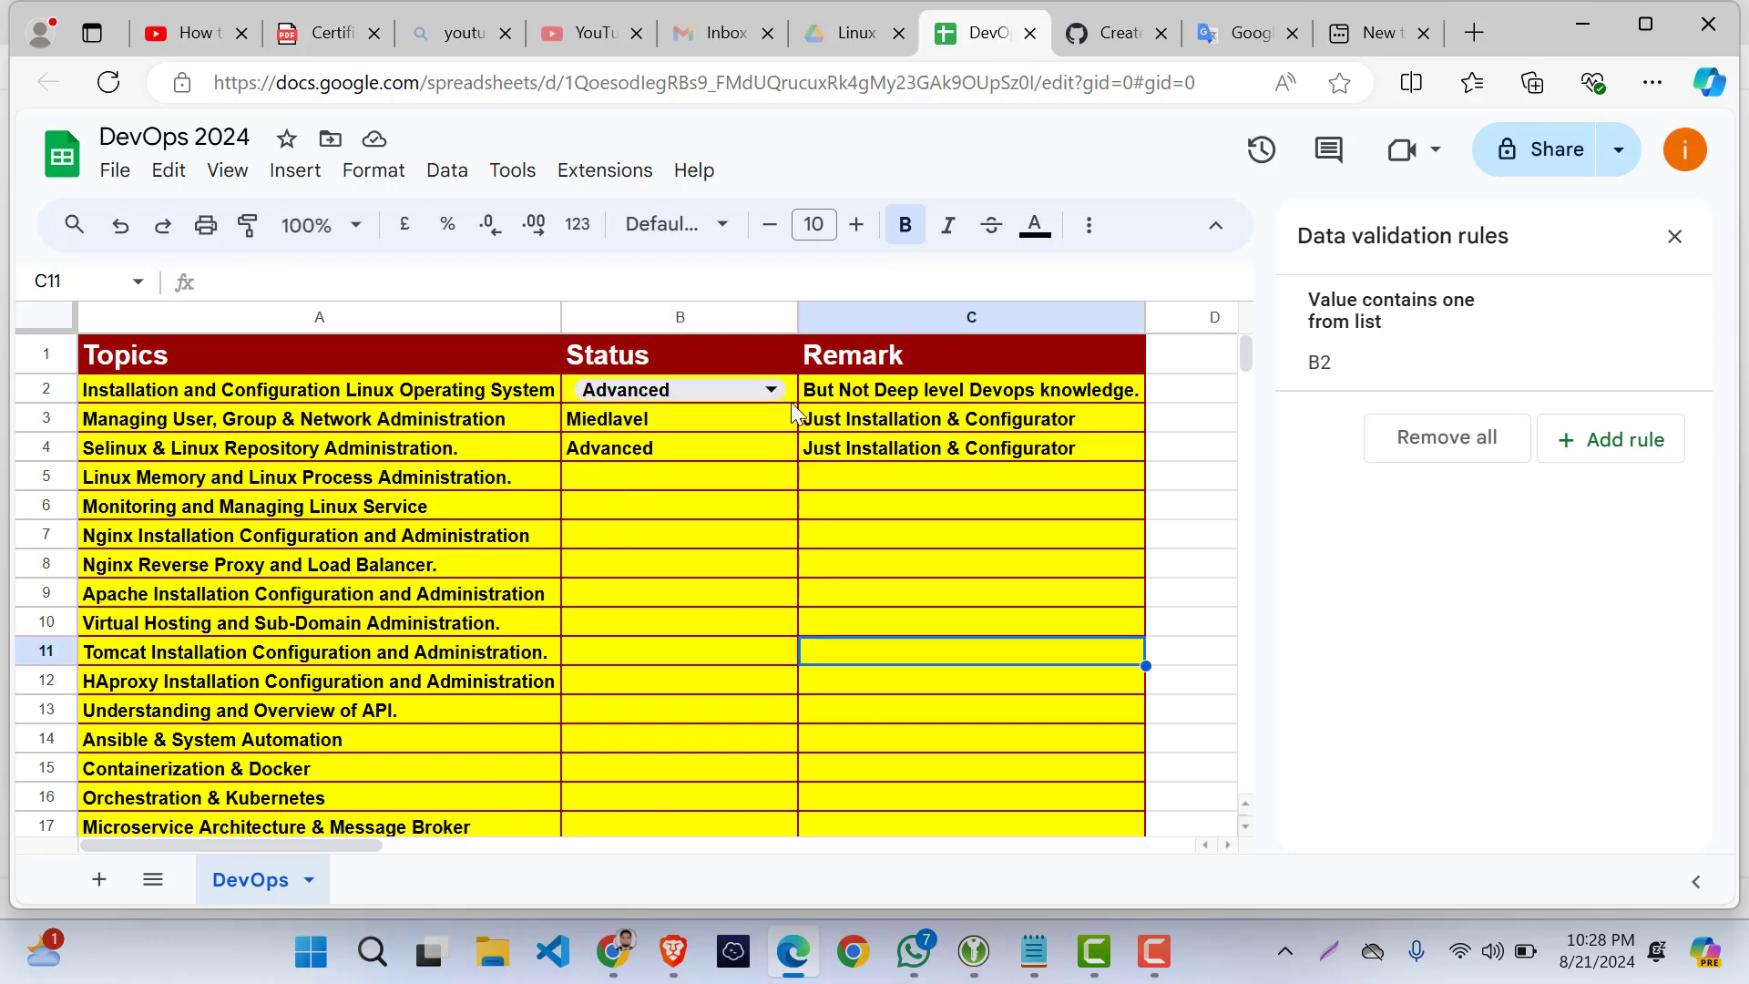
- Clear the plain-text status entries in cells B3 and B4
{"action": "left_click", "coordinate": [682, 428]}
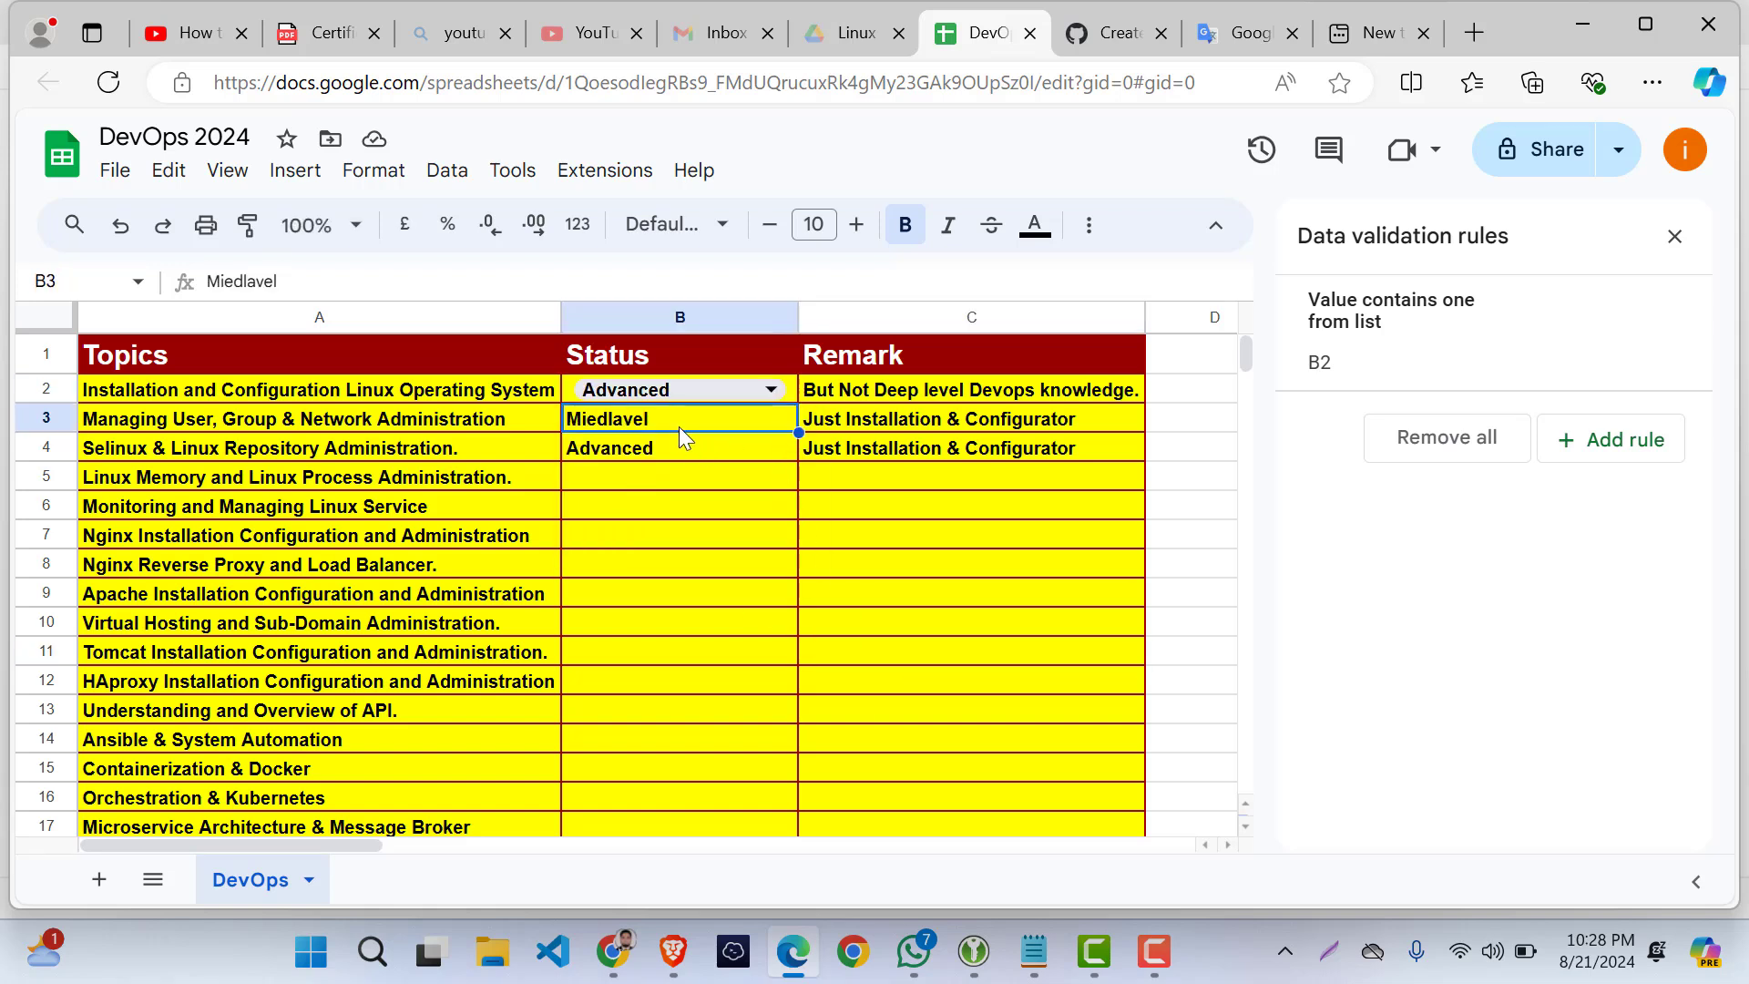
{"action": "left_click", "coordinate": [681, 447]}
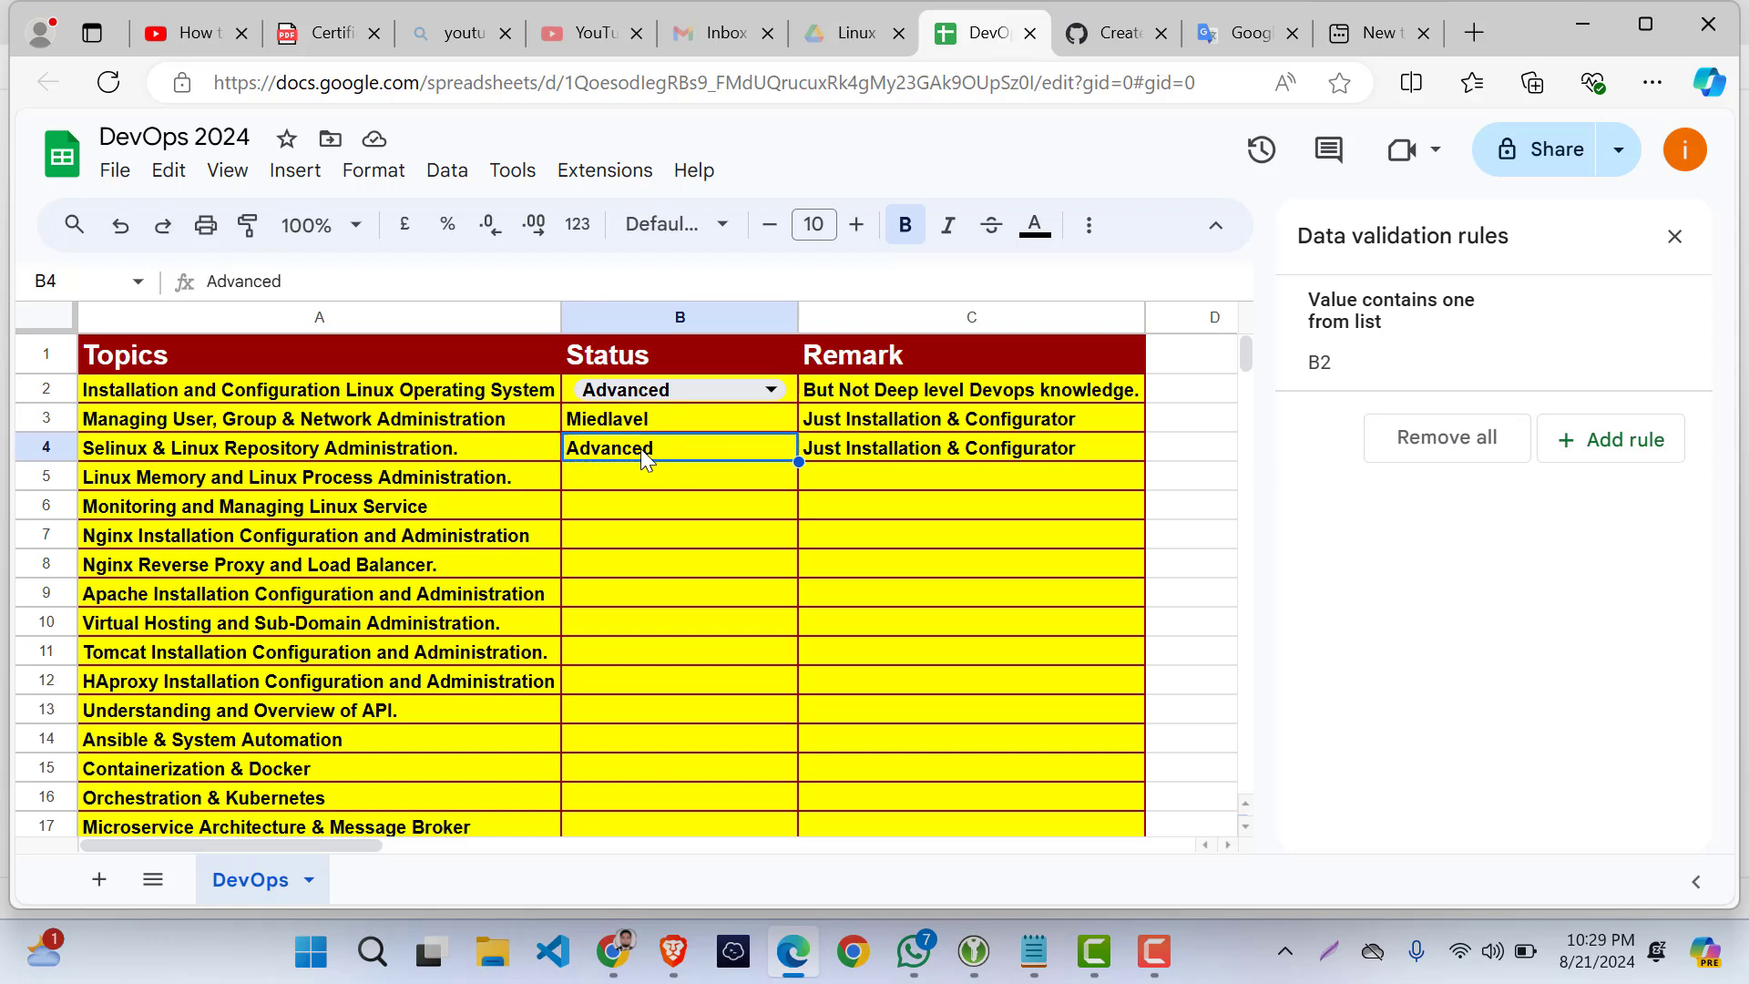
{"action": "key", "text": "Delete"}
{"action": "left_click", "coordinate": [637, 428]}
{"action": "key", "text": "Delete"}
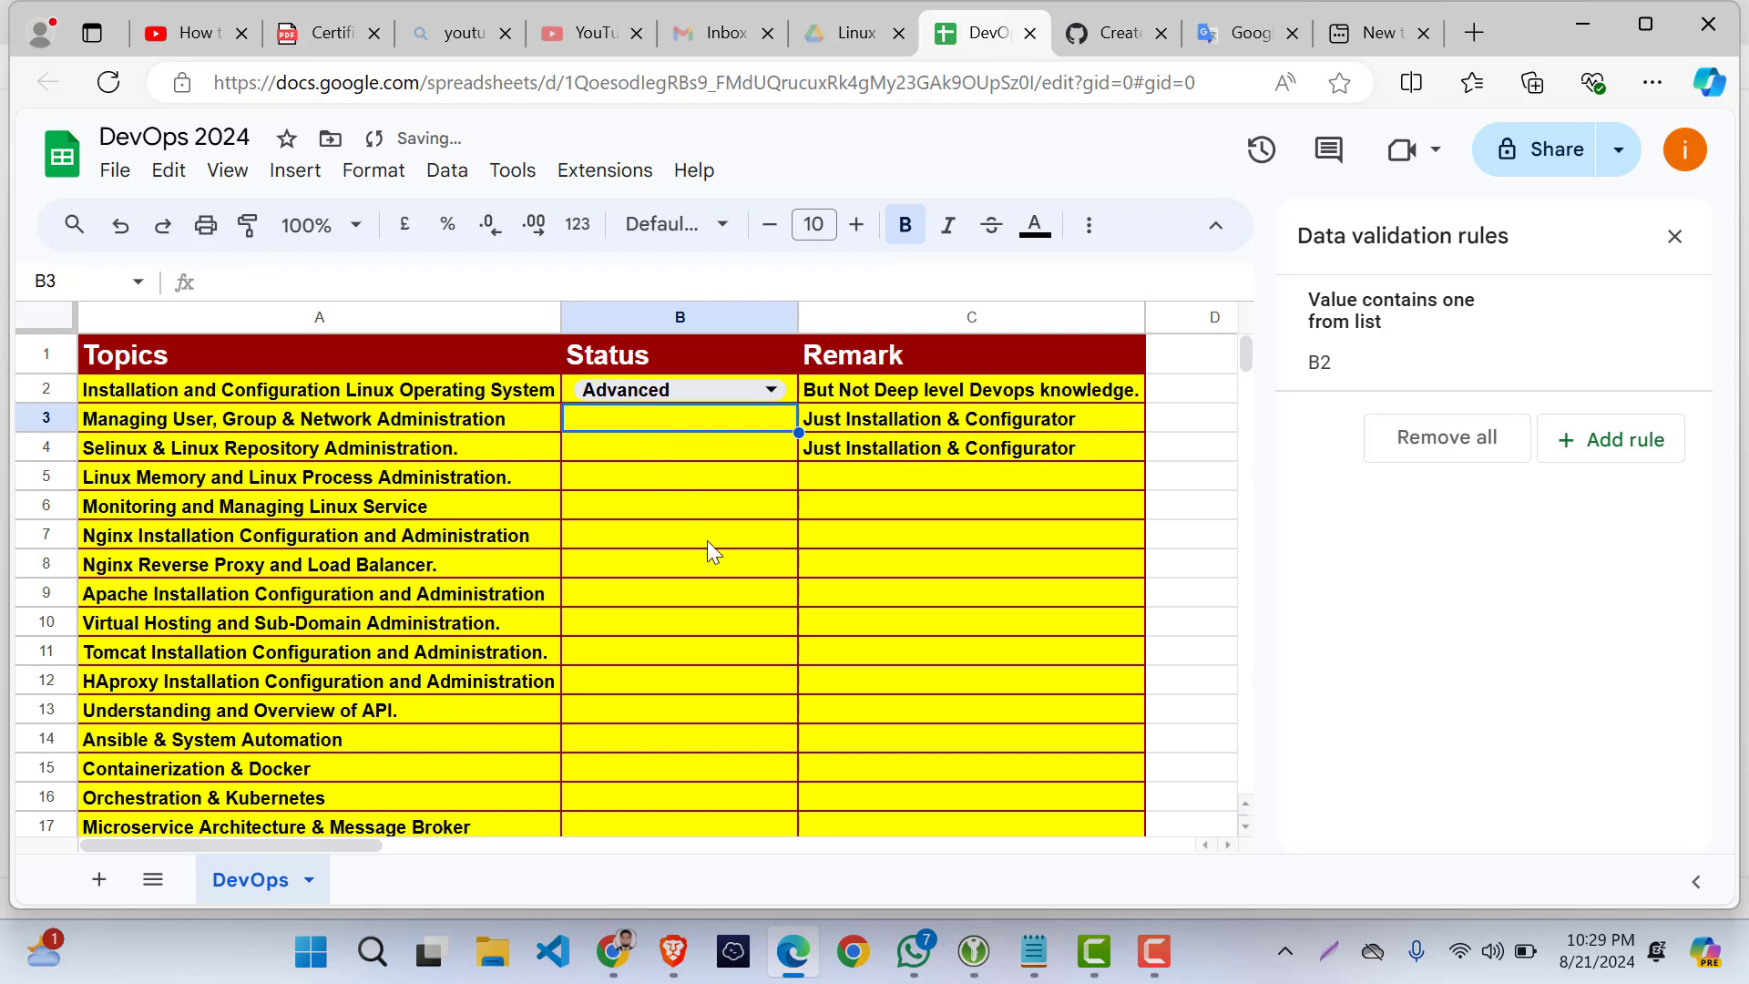
- Fill the drop-down from B2 down the Status column through B25, the Troubleshooting row
{"action": "left_click", "coordinate": [707, 539]}
{"action": "left_click", "coordinate": [769, 391]}
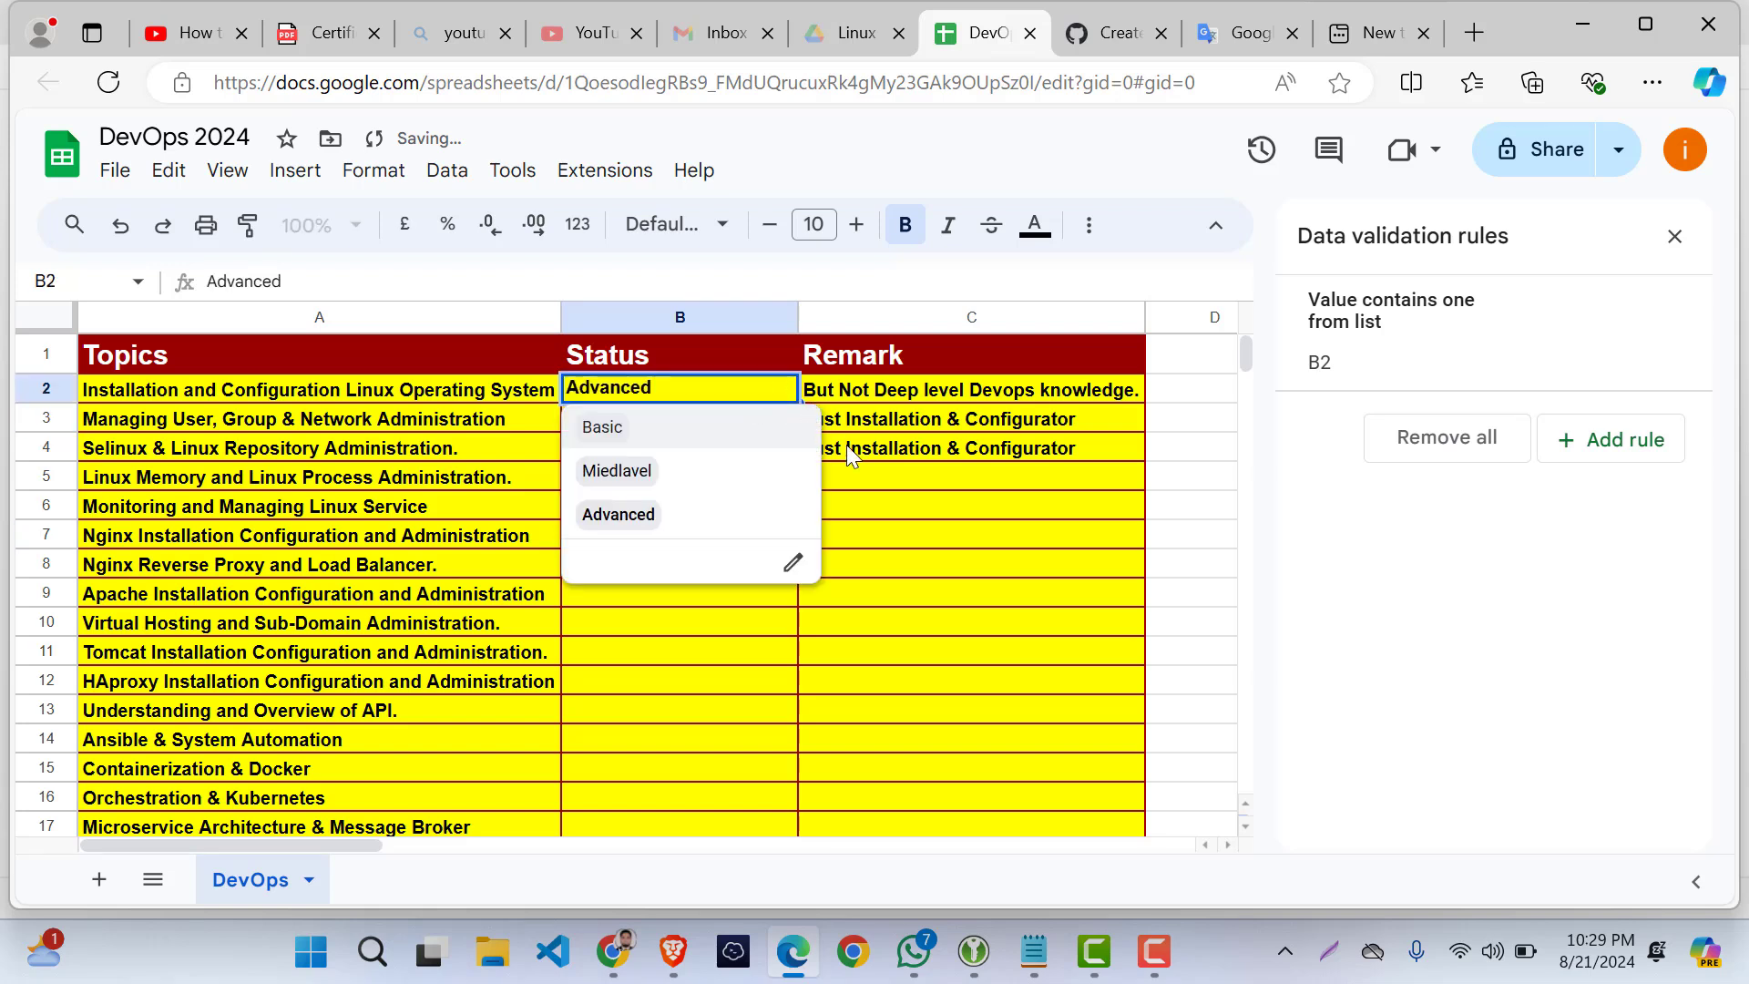
{"action": "left_click", "coordinate": [851, 533]}
{"action": "left_click", "coordinate": [791, 388]}
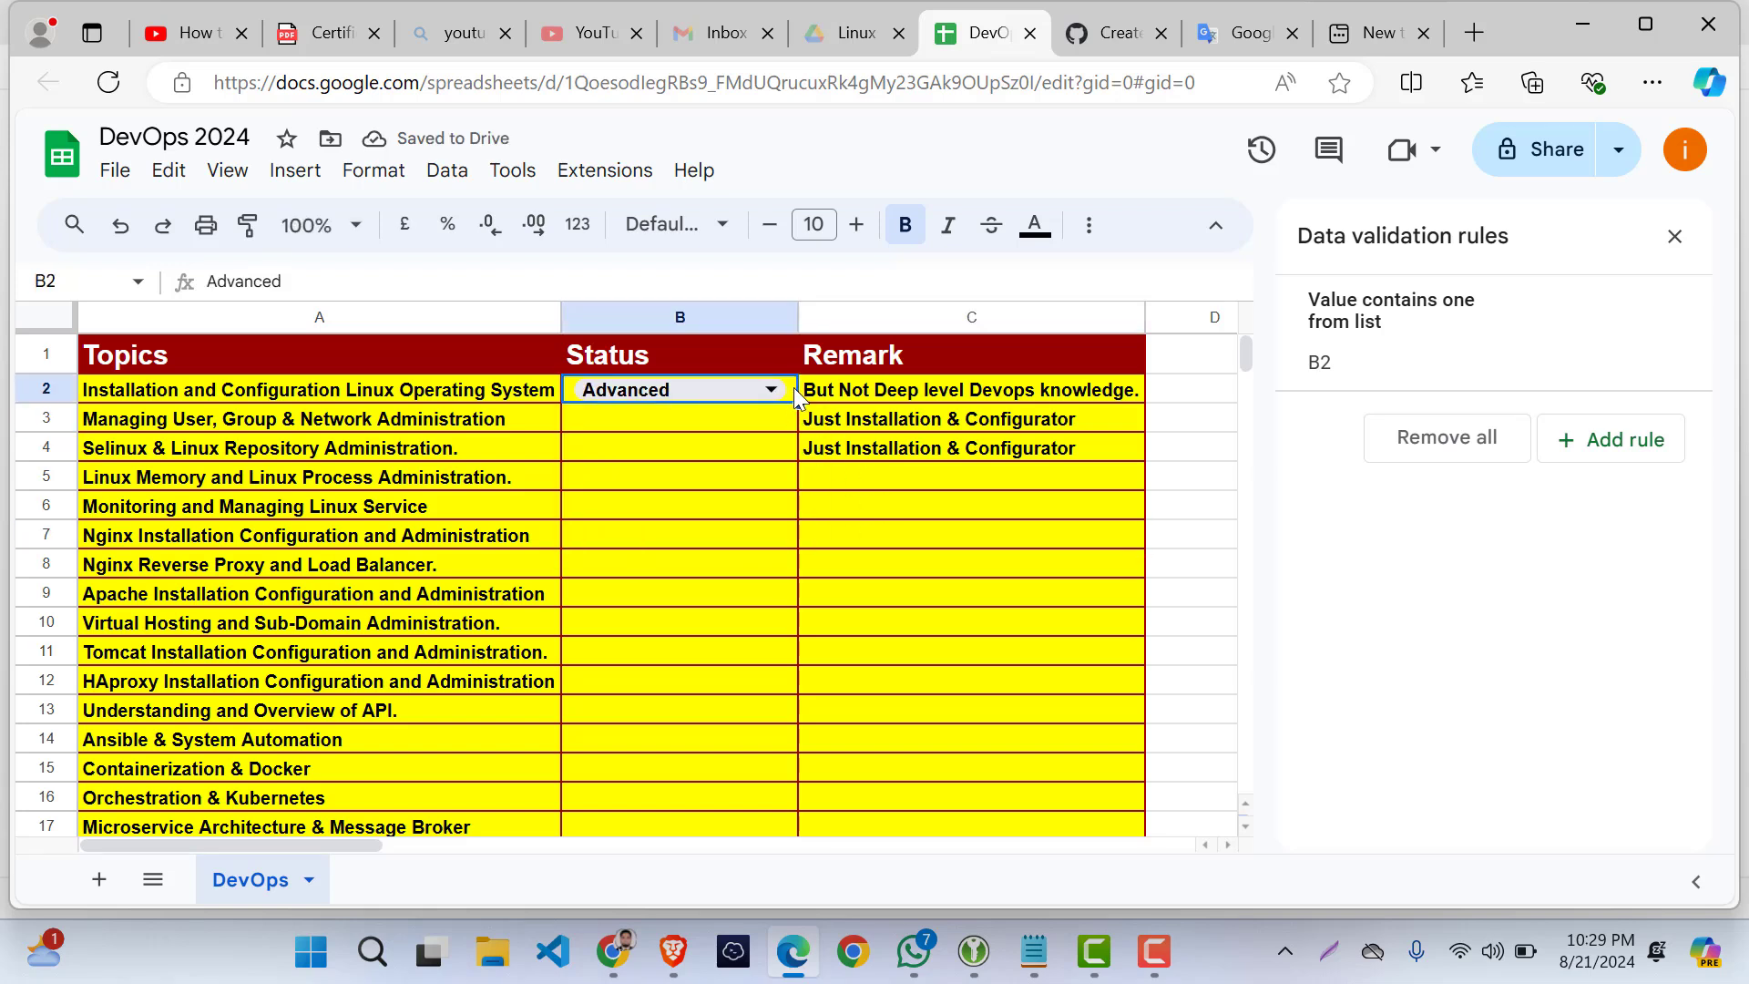
{"action": "left_click_drag", "start_coordinate": [798, 407], "coordinate": [717, 638]}
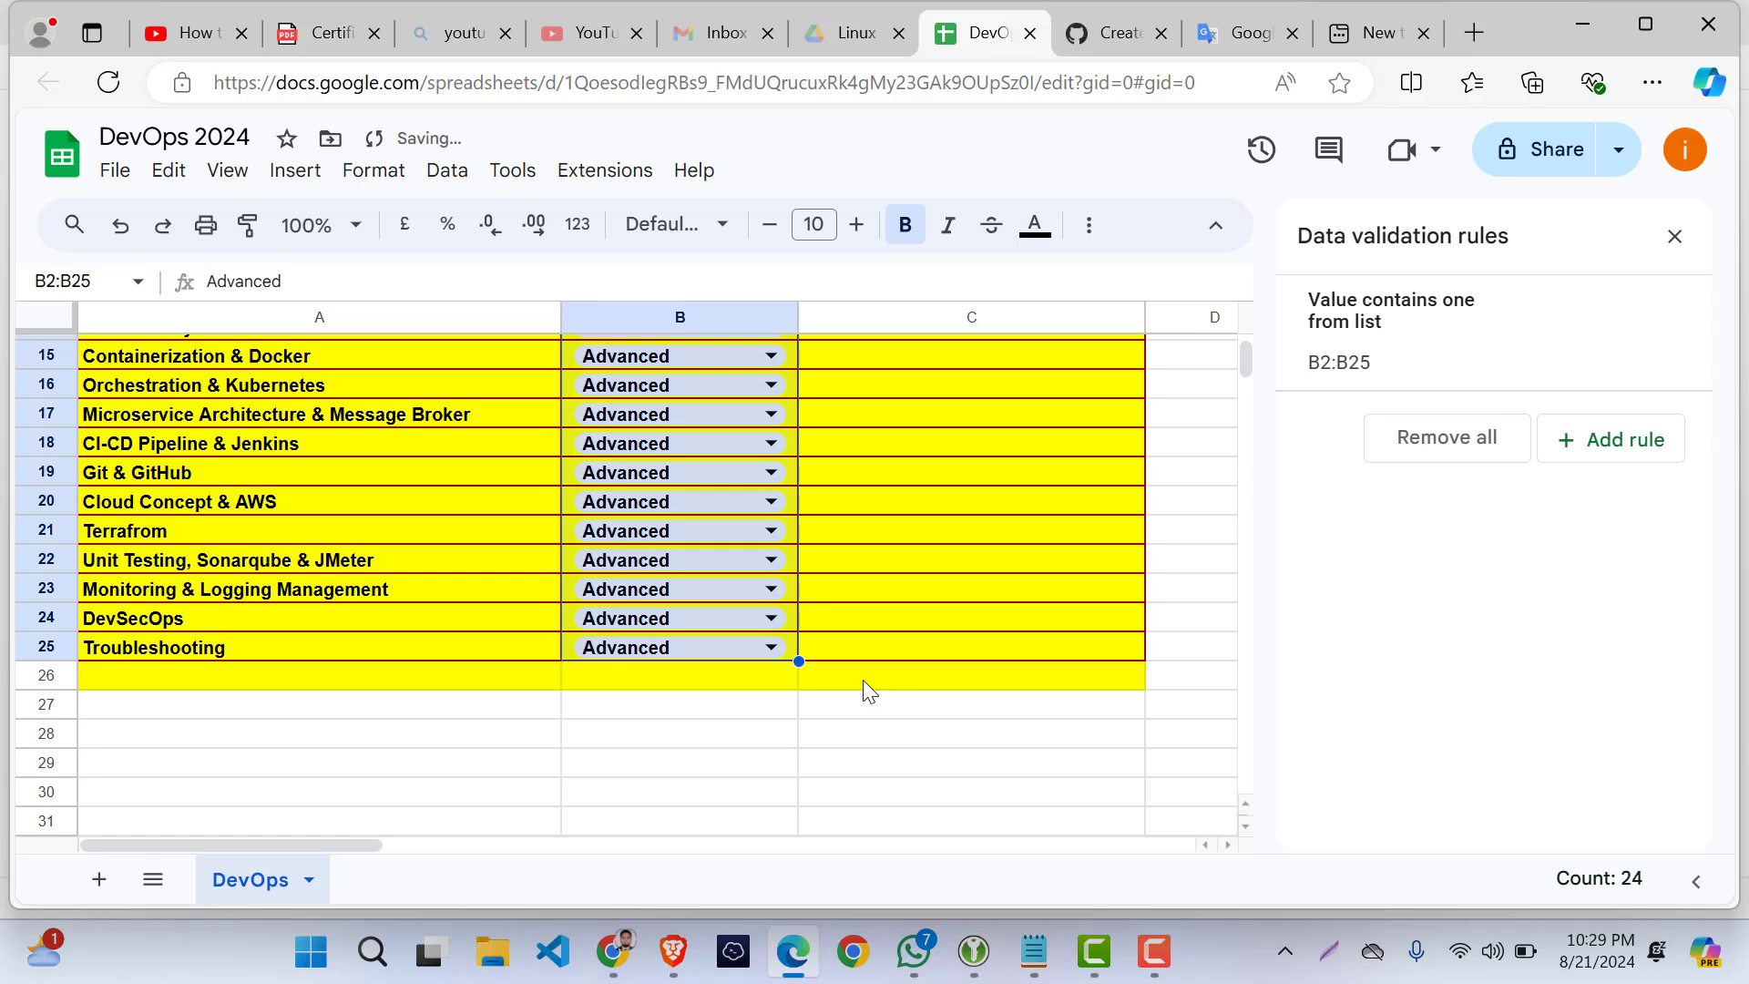
{"action": "scroll", "coordinate": [860, 681], "scroll_direction": "up", "scroll_amount": 5}
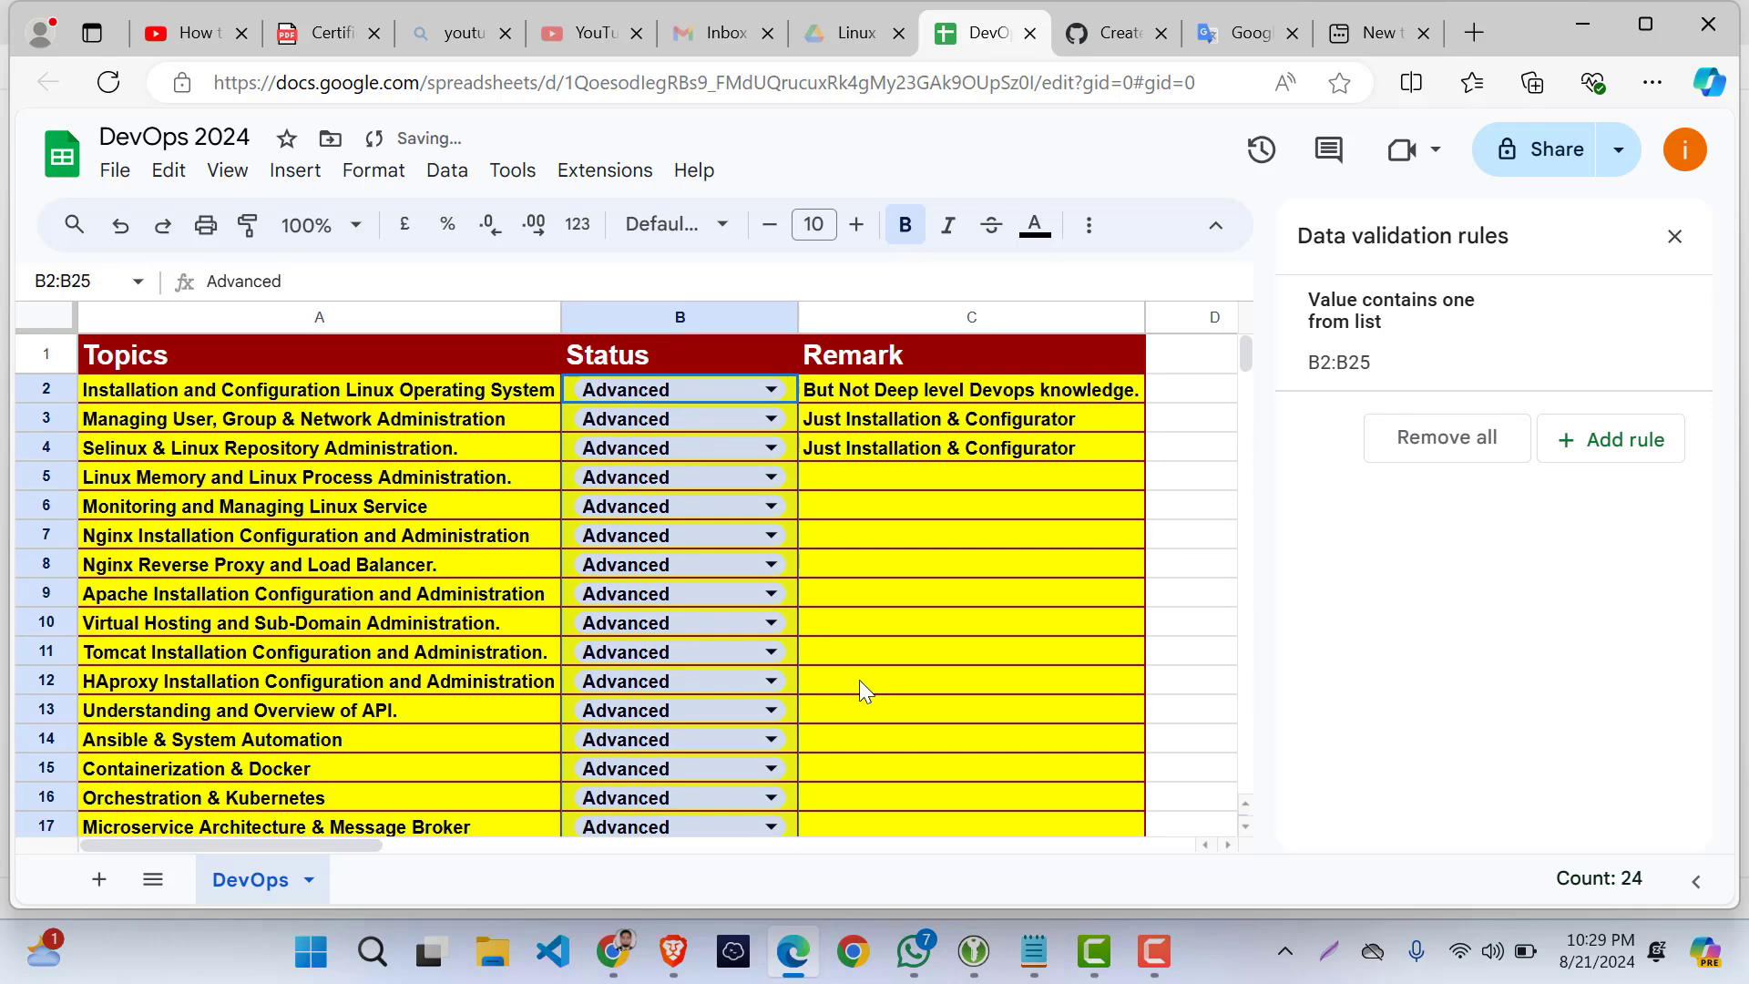
- Set the status in both B3 and B4 to Miedlavel using their drop-downs
{"action": "left_click", "coordinate": [766, 412]}
{"action": "left_click", "coordinate": [656, 499]}
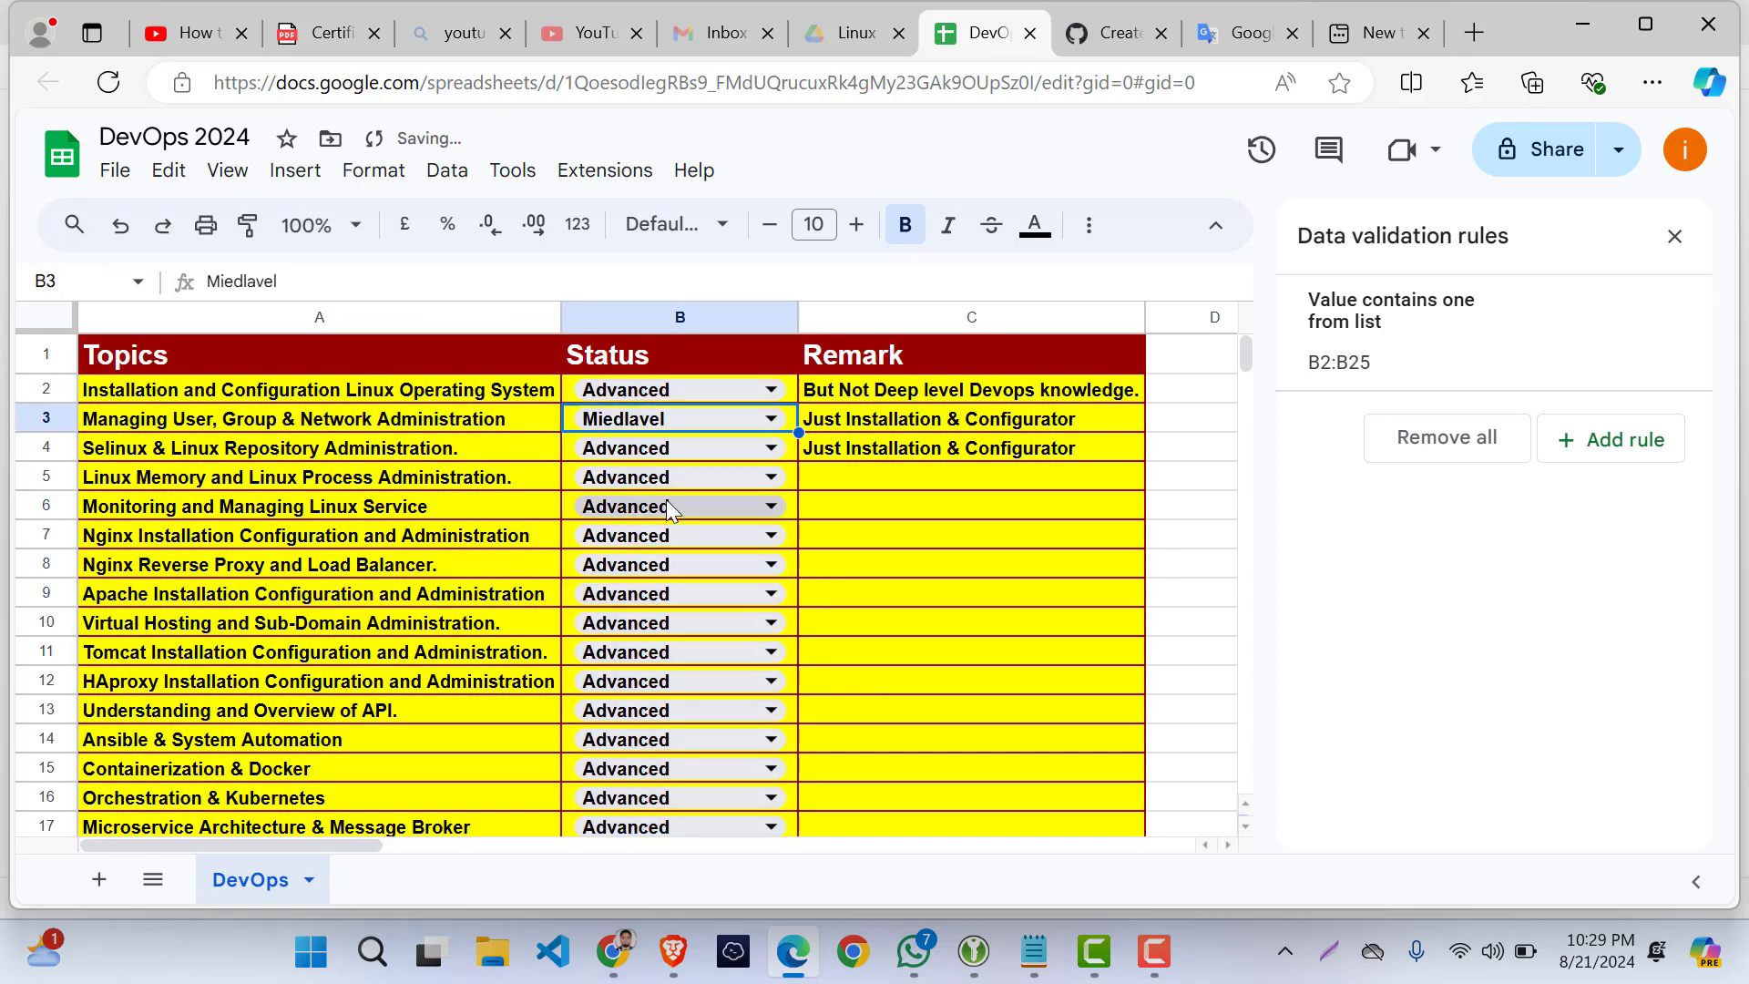
{"action": "left_click", "coordinate": [774, 447]}
{"action": "left_click", "coordinate": [617, 529]}
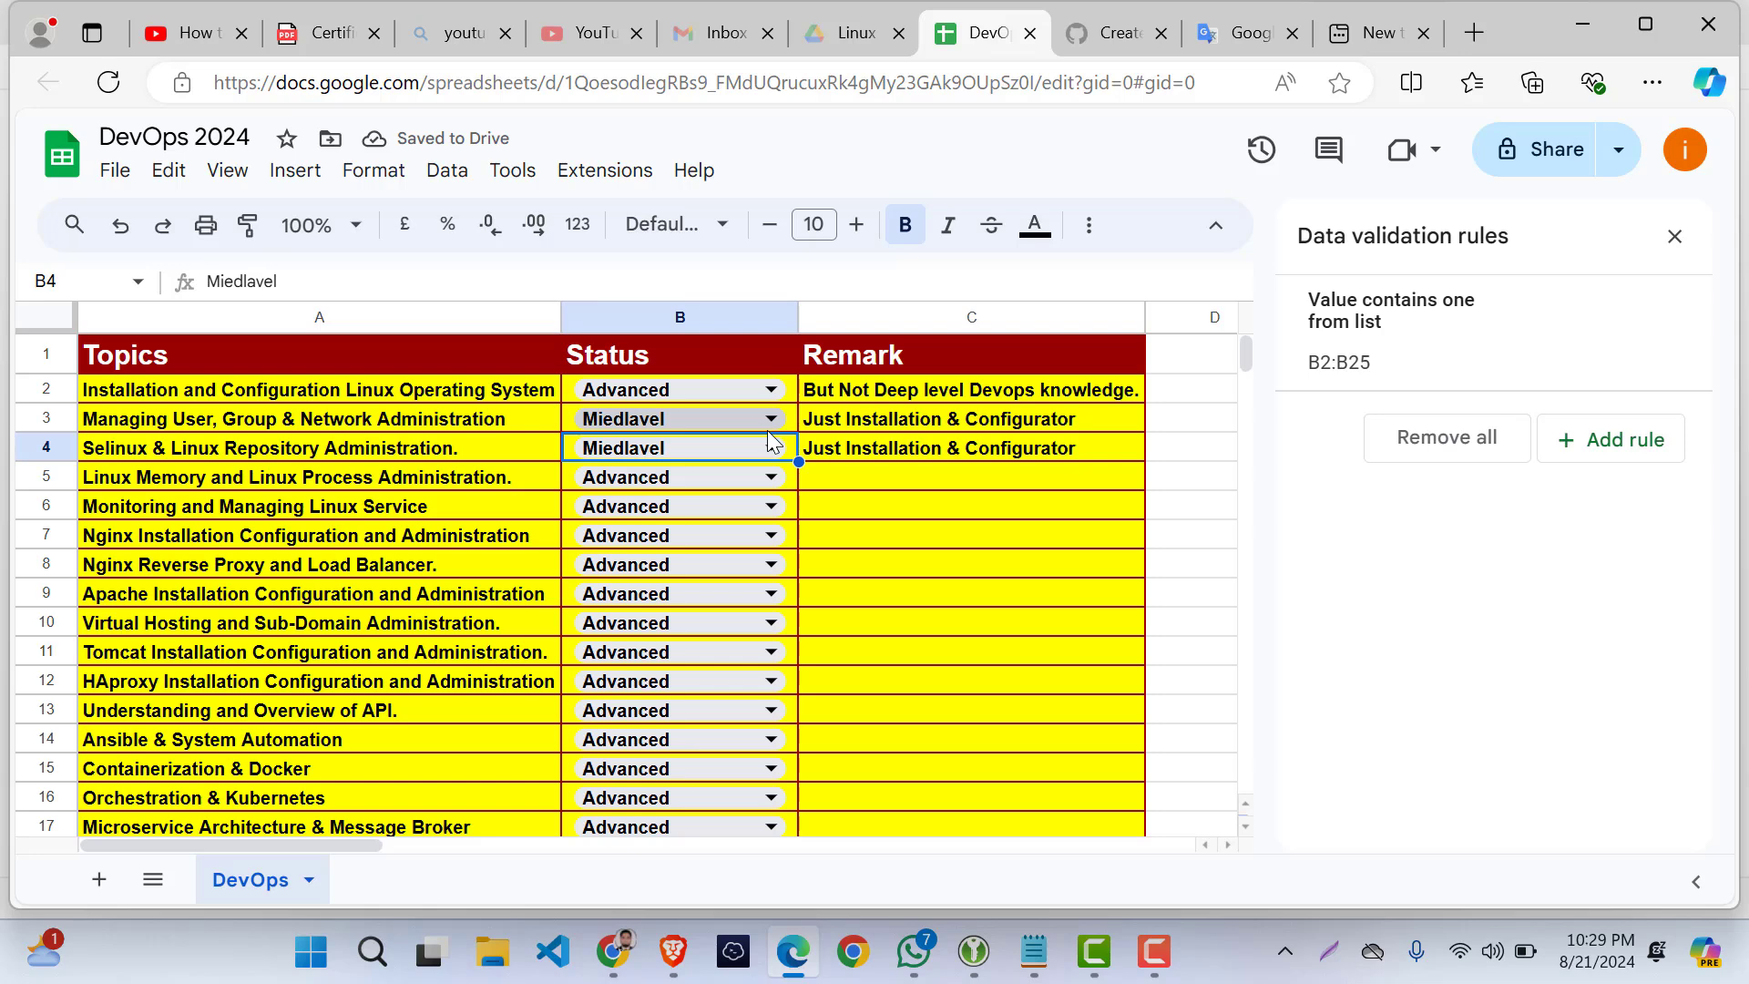
{"action": "left_click", "coordinate": [1029, 562]}
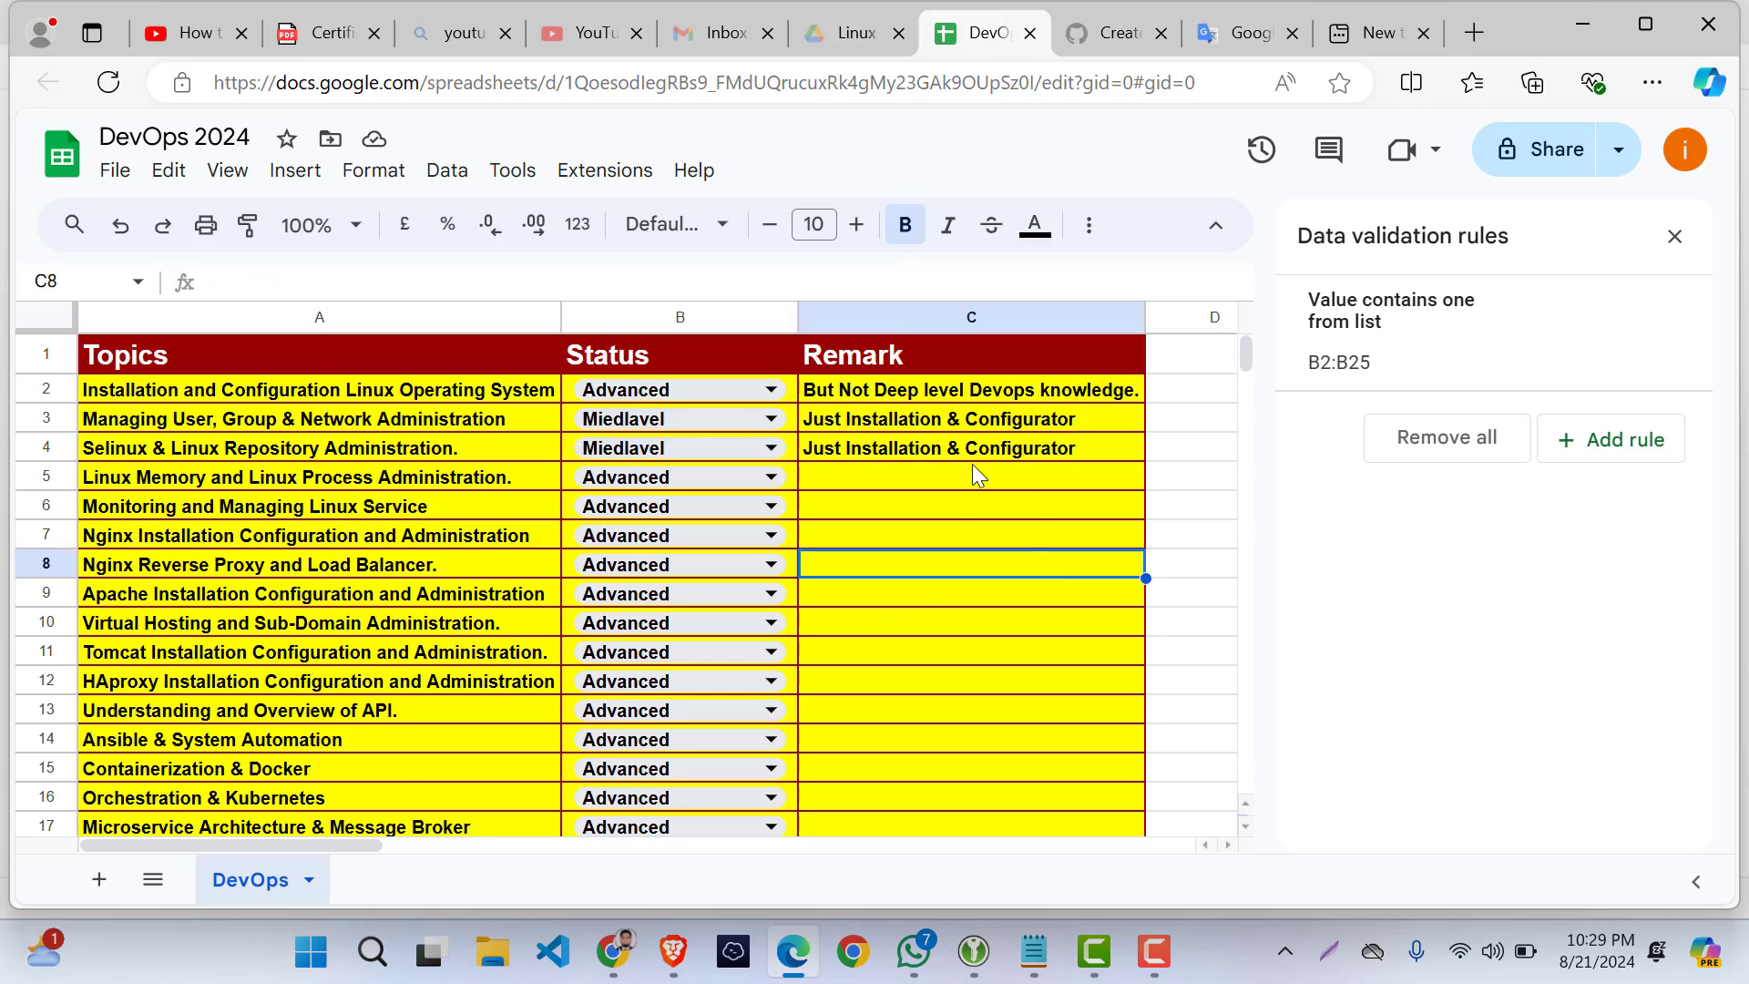
- Add a drop-down validation rule to C2 offering "But Not Deep level Devops knowledge." and "Just Installation & Configurator"
{"action": "left_click", "coordinate": [938, 394]}
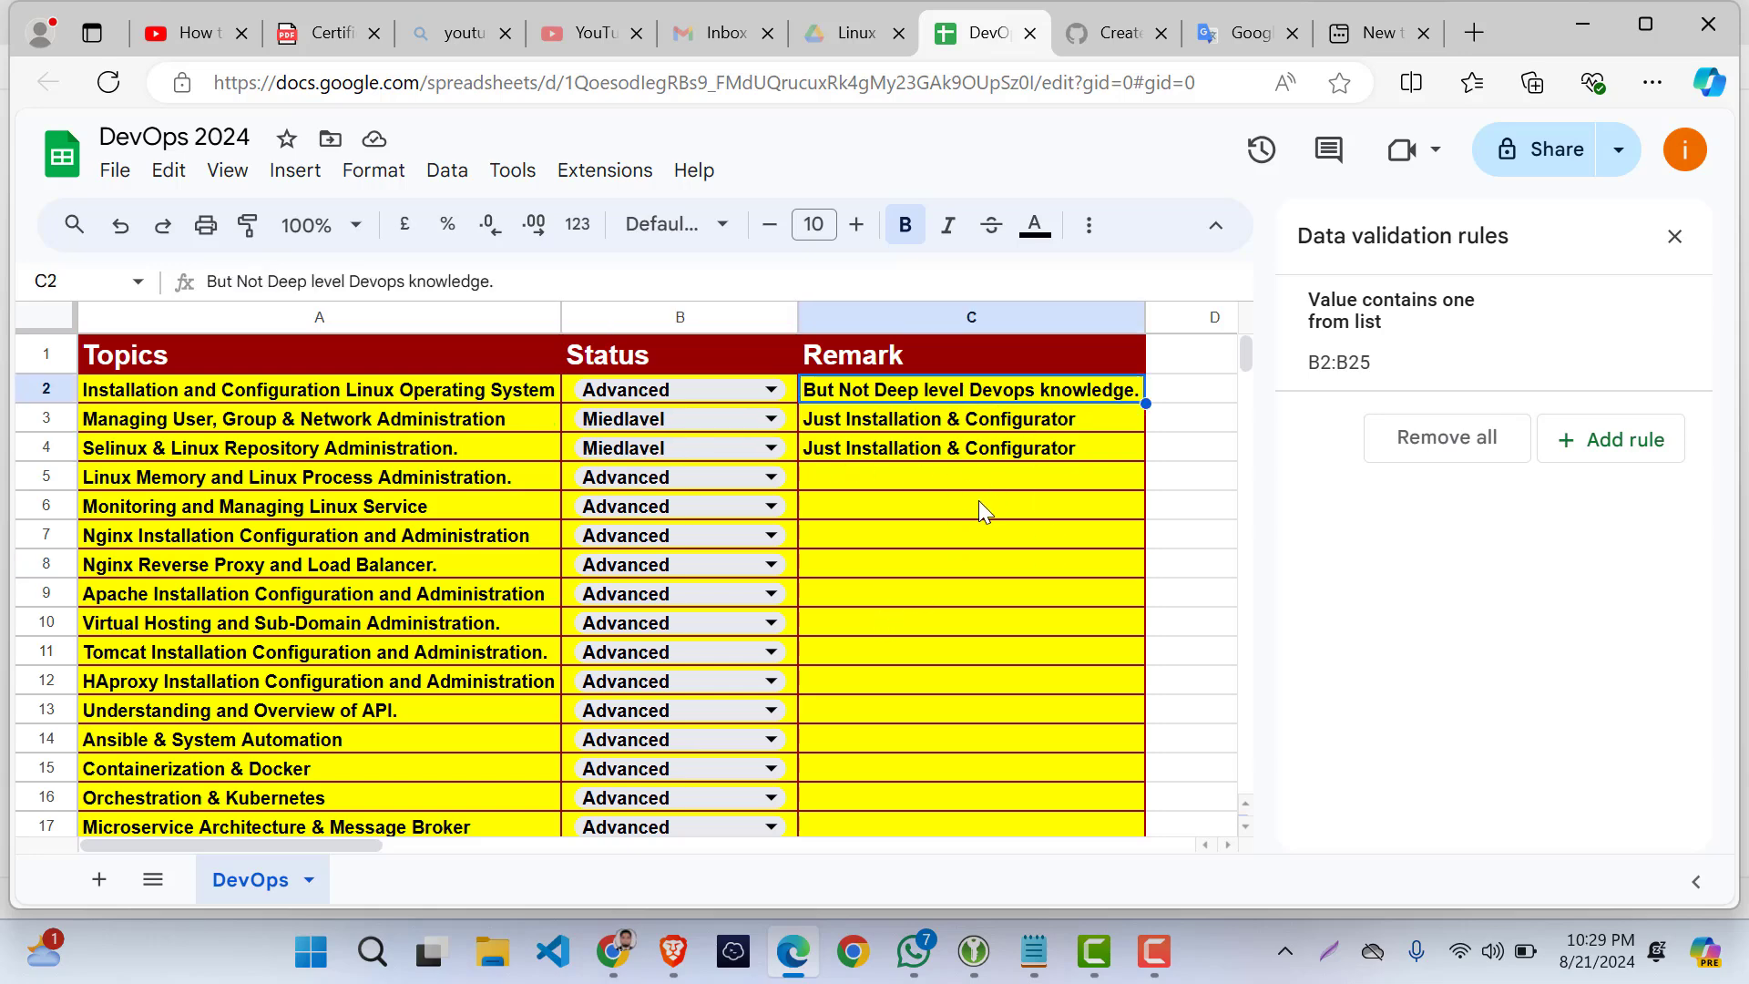
{"action": "left_click", "coordinate": [446, 170]}
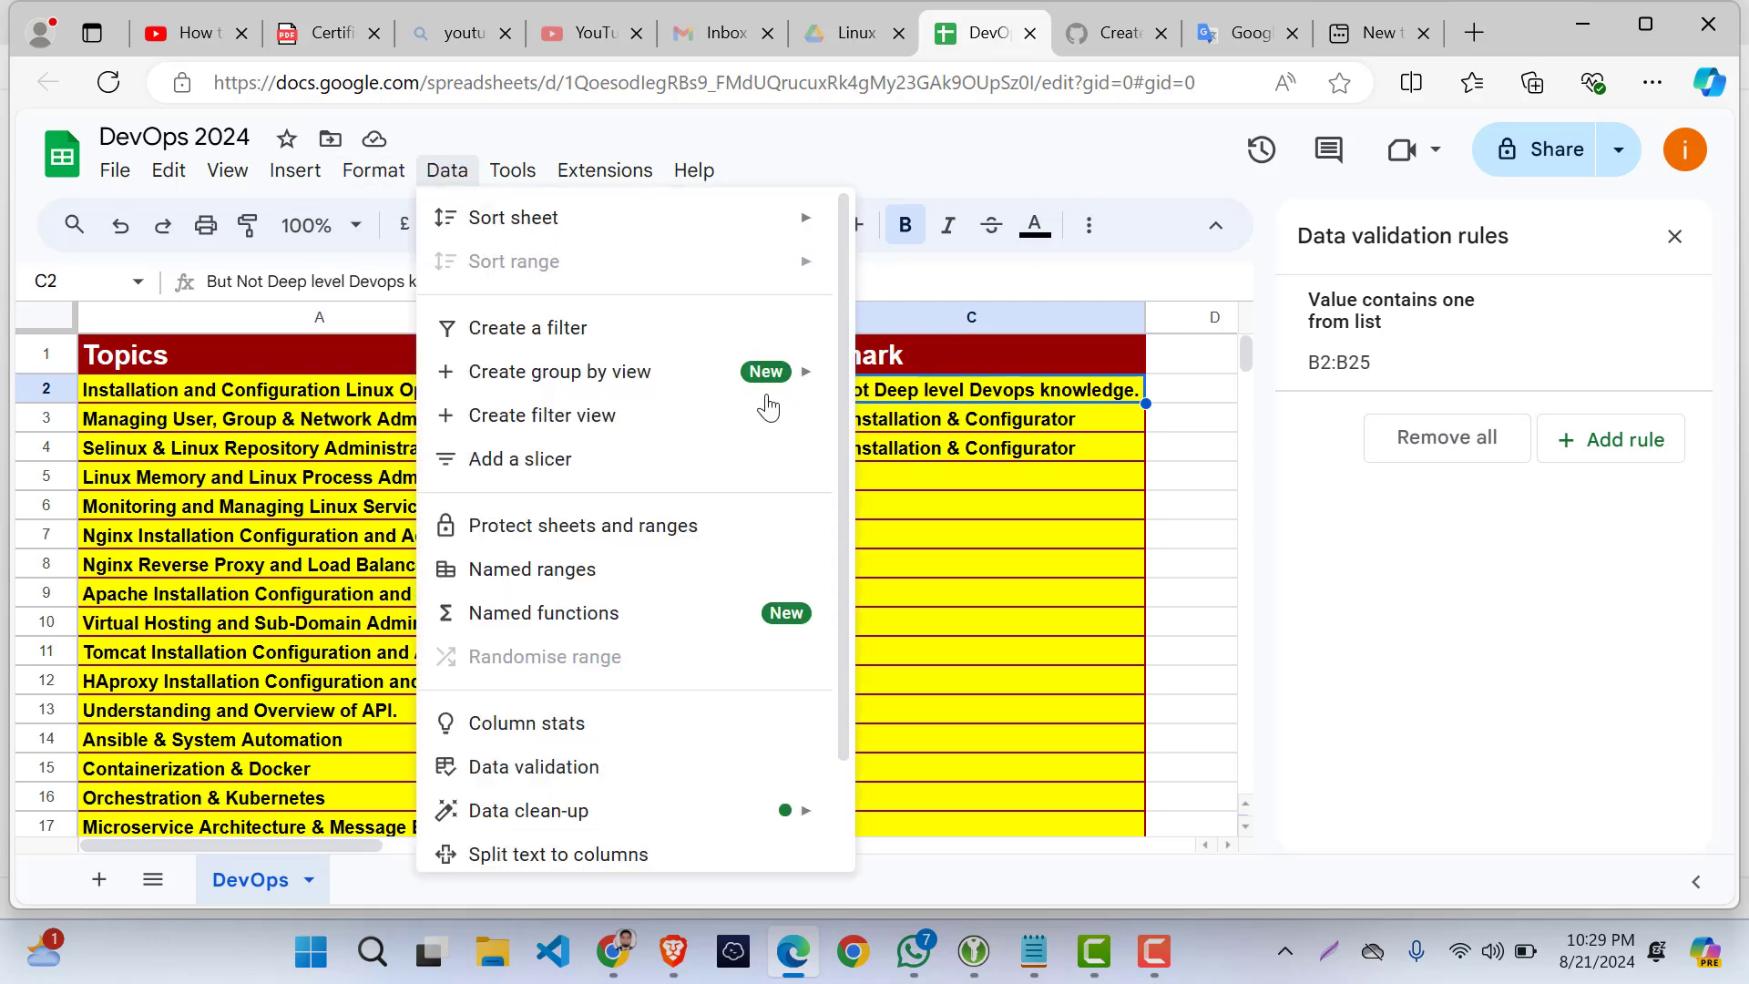
{"action": "left_click", "coordinate": [553, 775]}
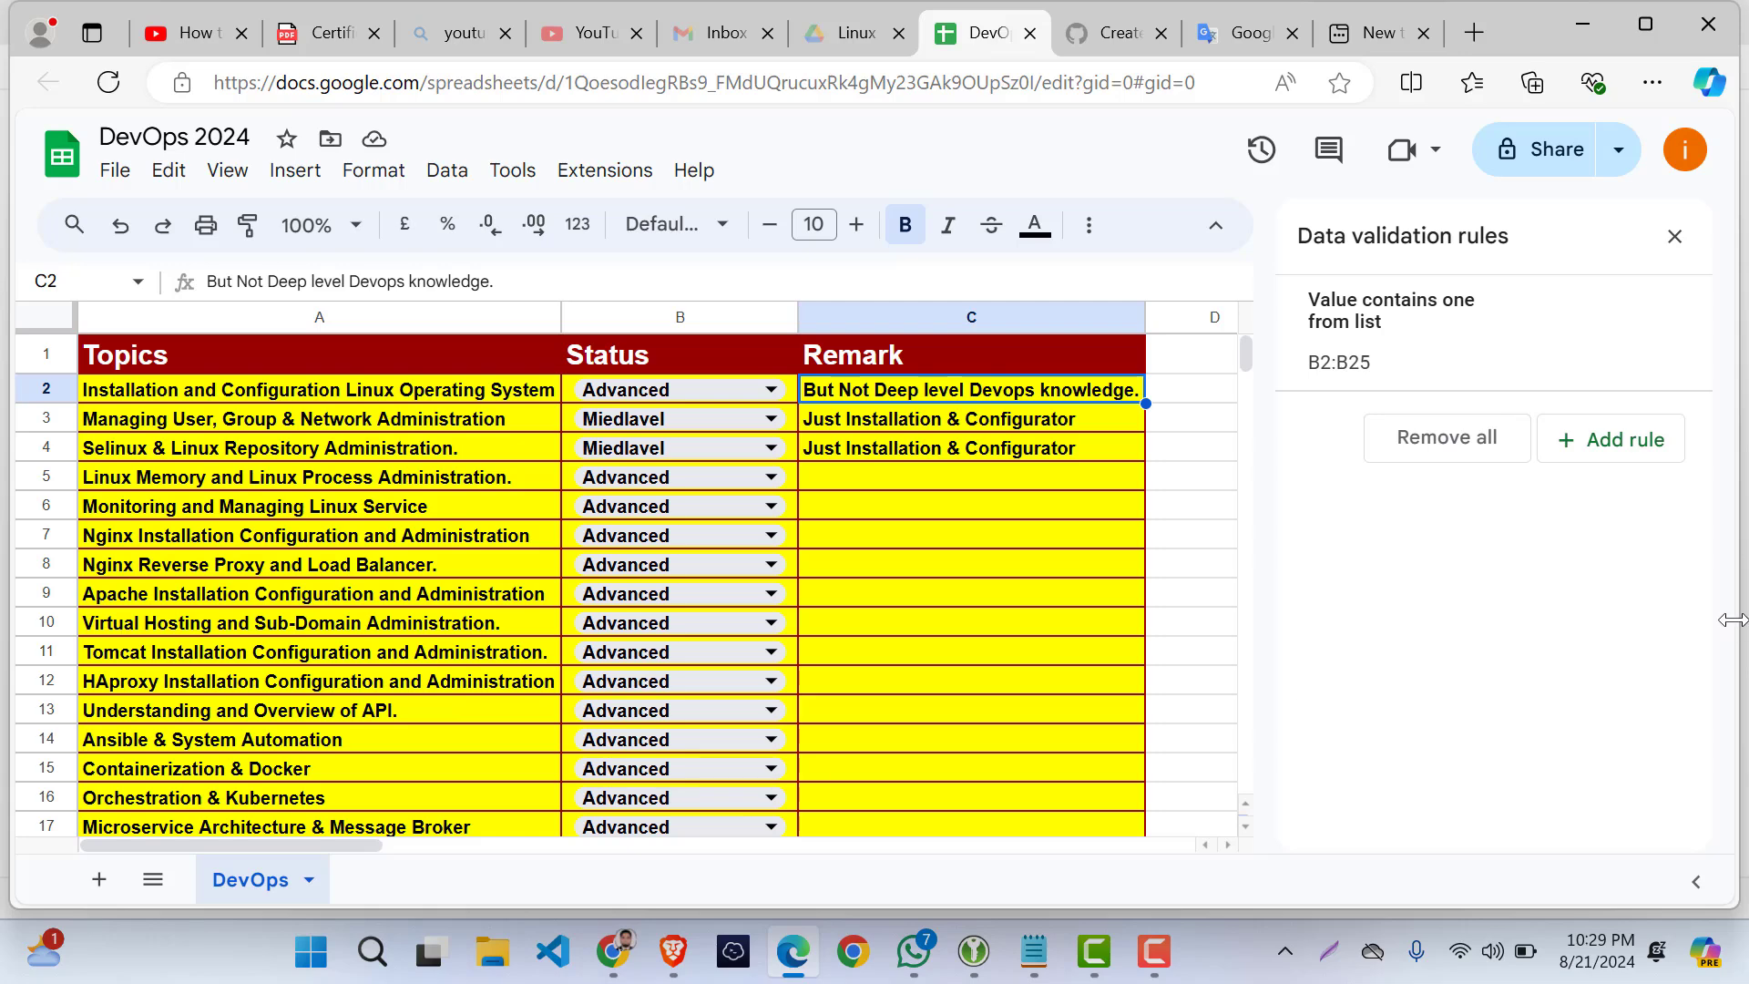
{"action": "left_click", "coordinate": [1603, 441]}
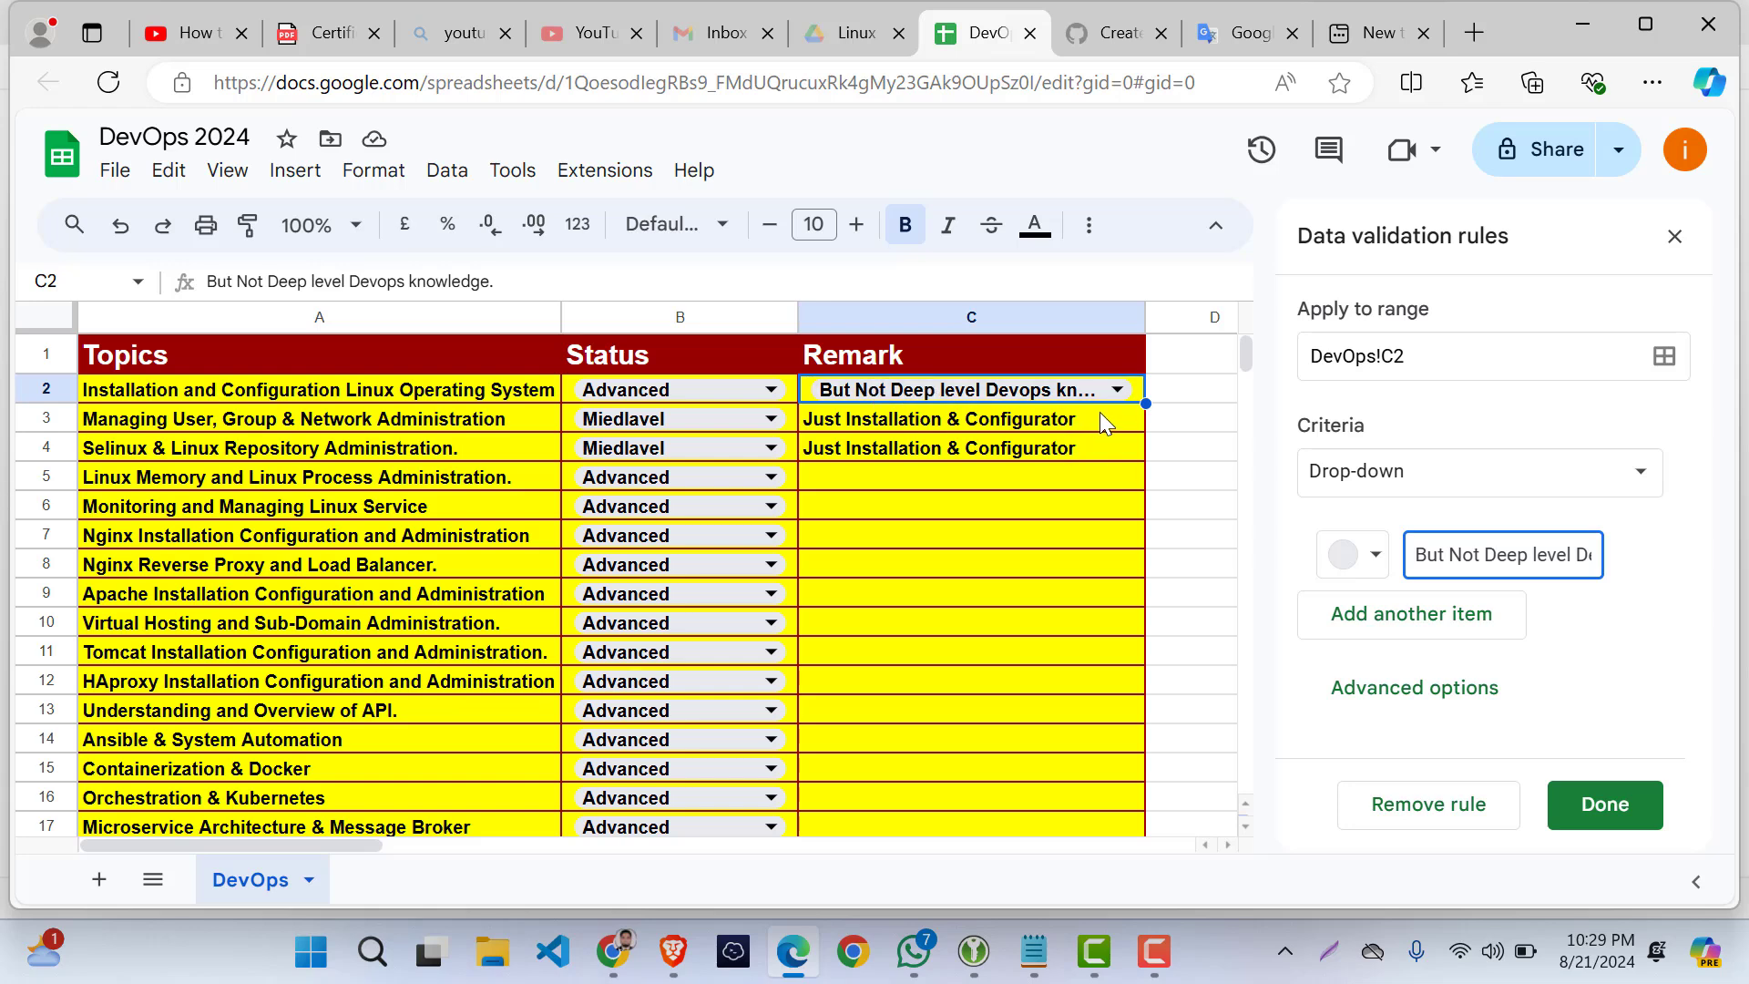
{"action": "left_click", "coordinate": [994, 423]}
{"action": "key", "text": "F9"}
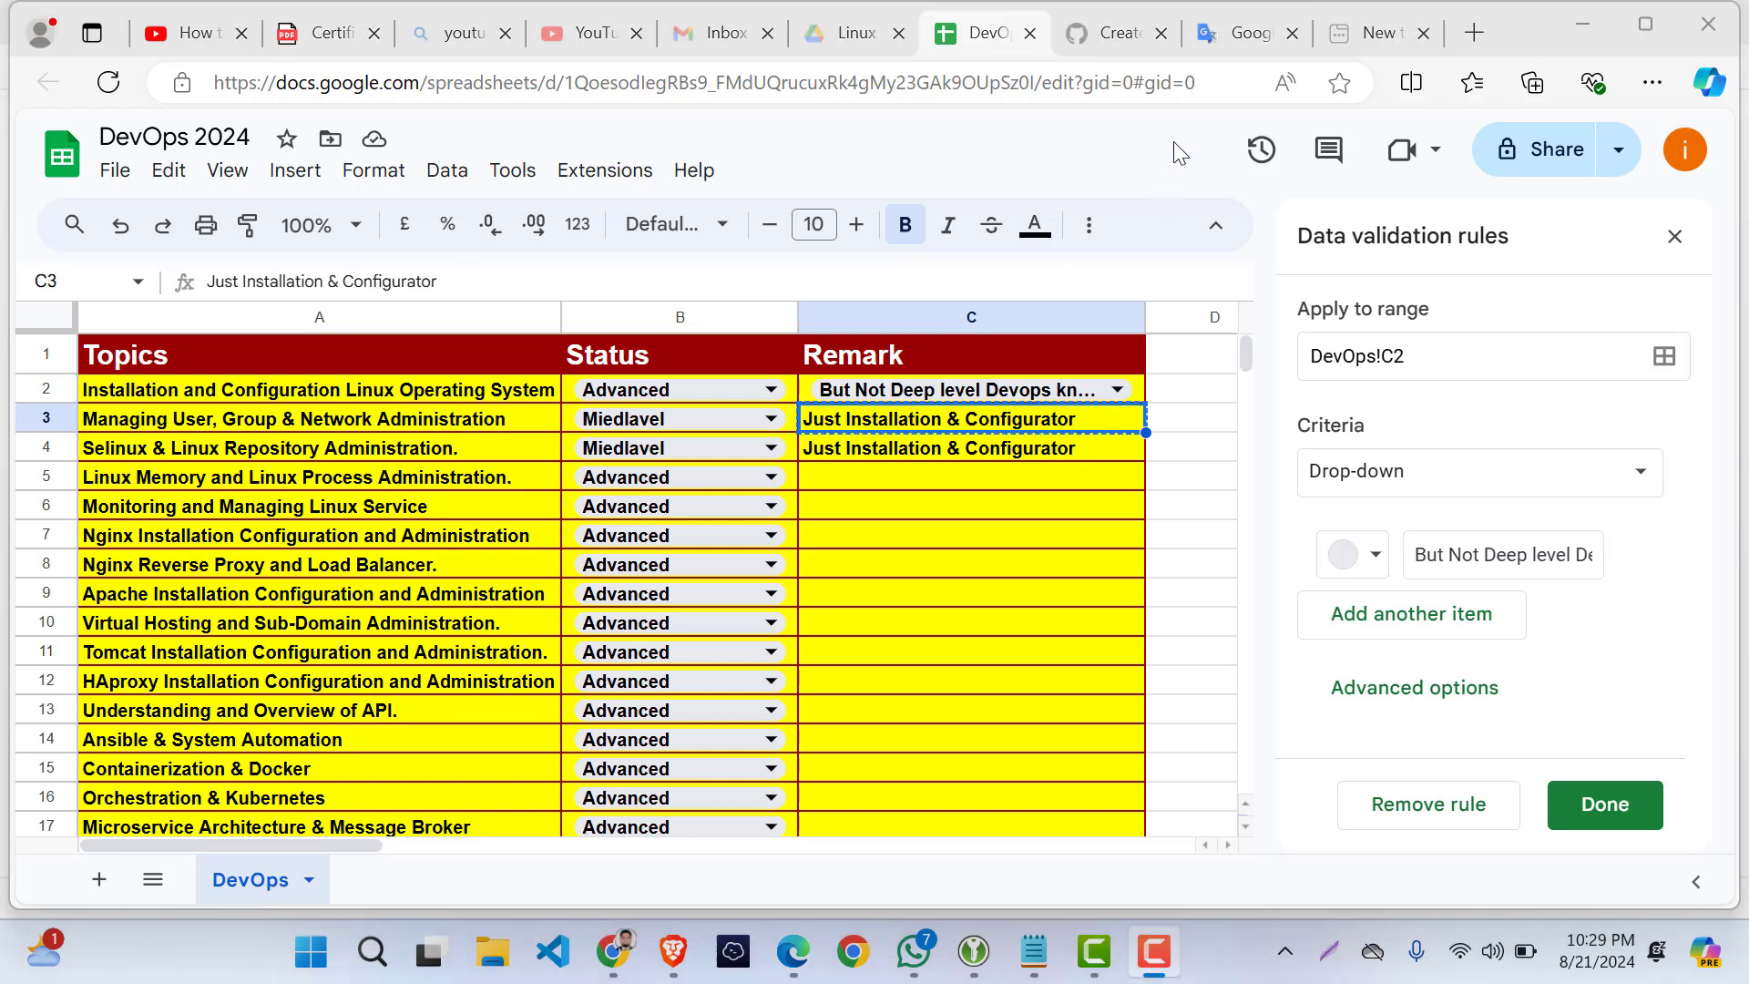
{"action": "left_click", "coordinate": [1417, 617]}
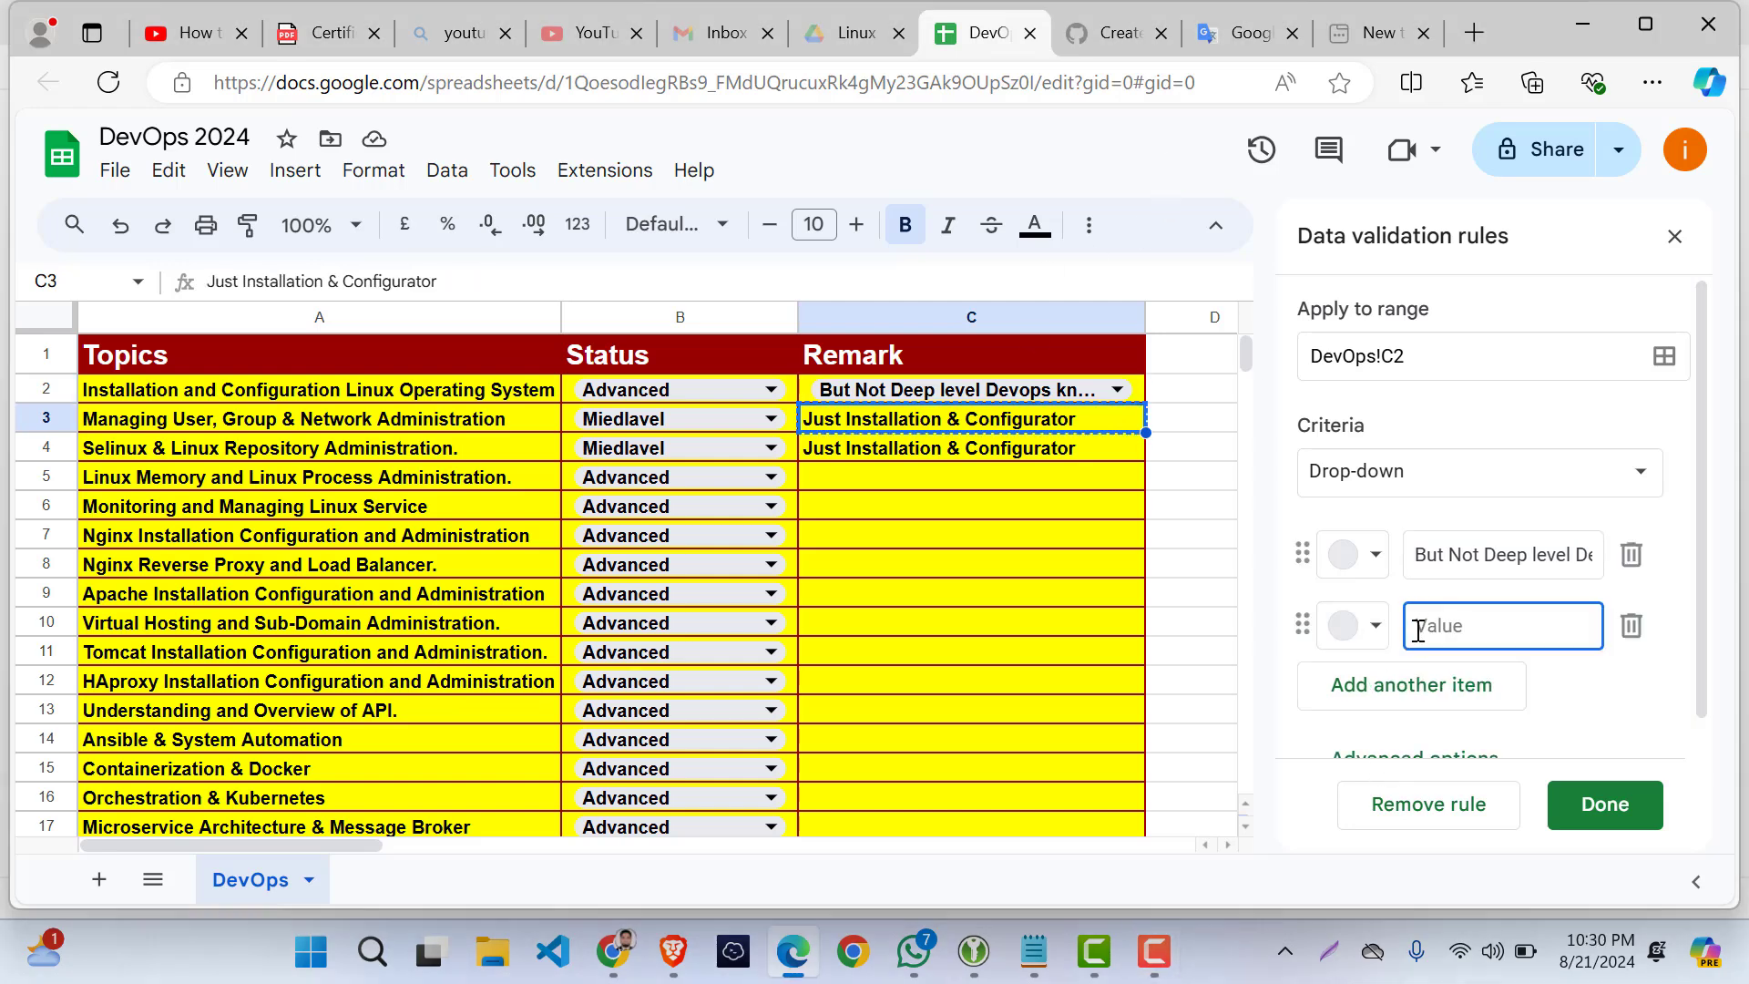
{"action": "type", "text": "Just Installation & Configurator"}
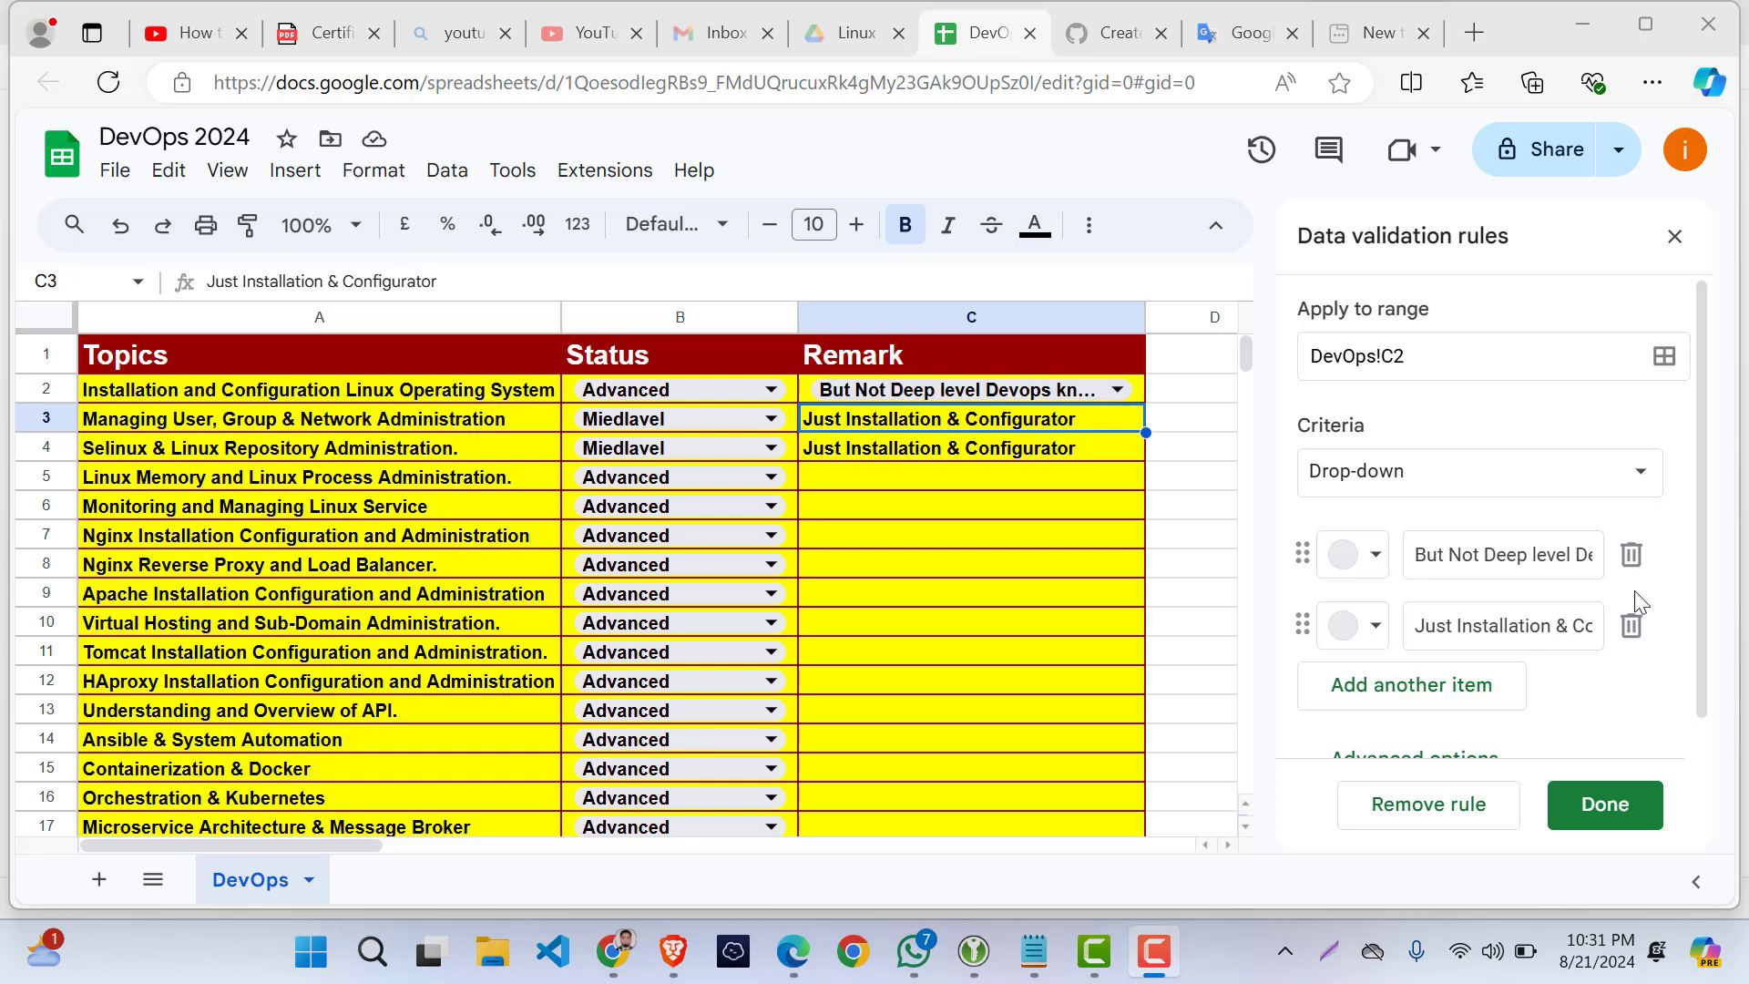
- Colour the "But Not Deep level Devops knowledge." item dark red and "Just Installation & Configurator" dark green, and save the rule
{"action": "left_click", "coordinate": [1375, 558]}
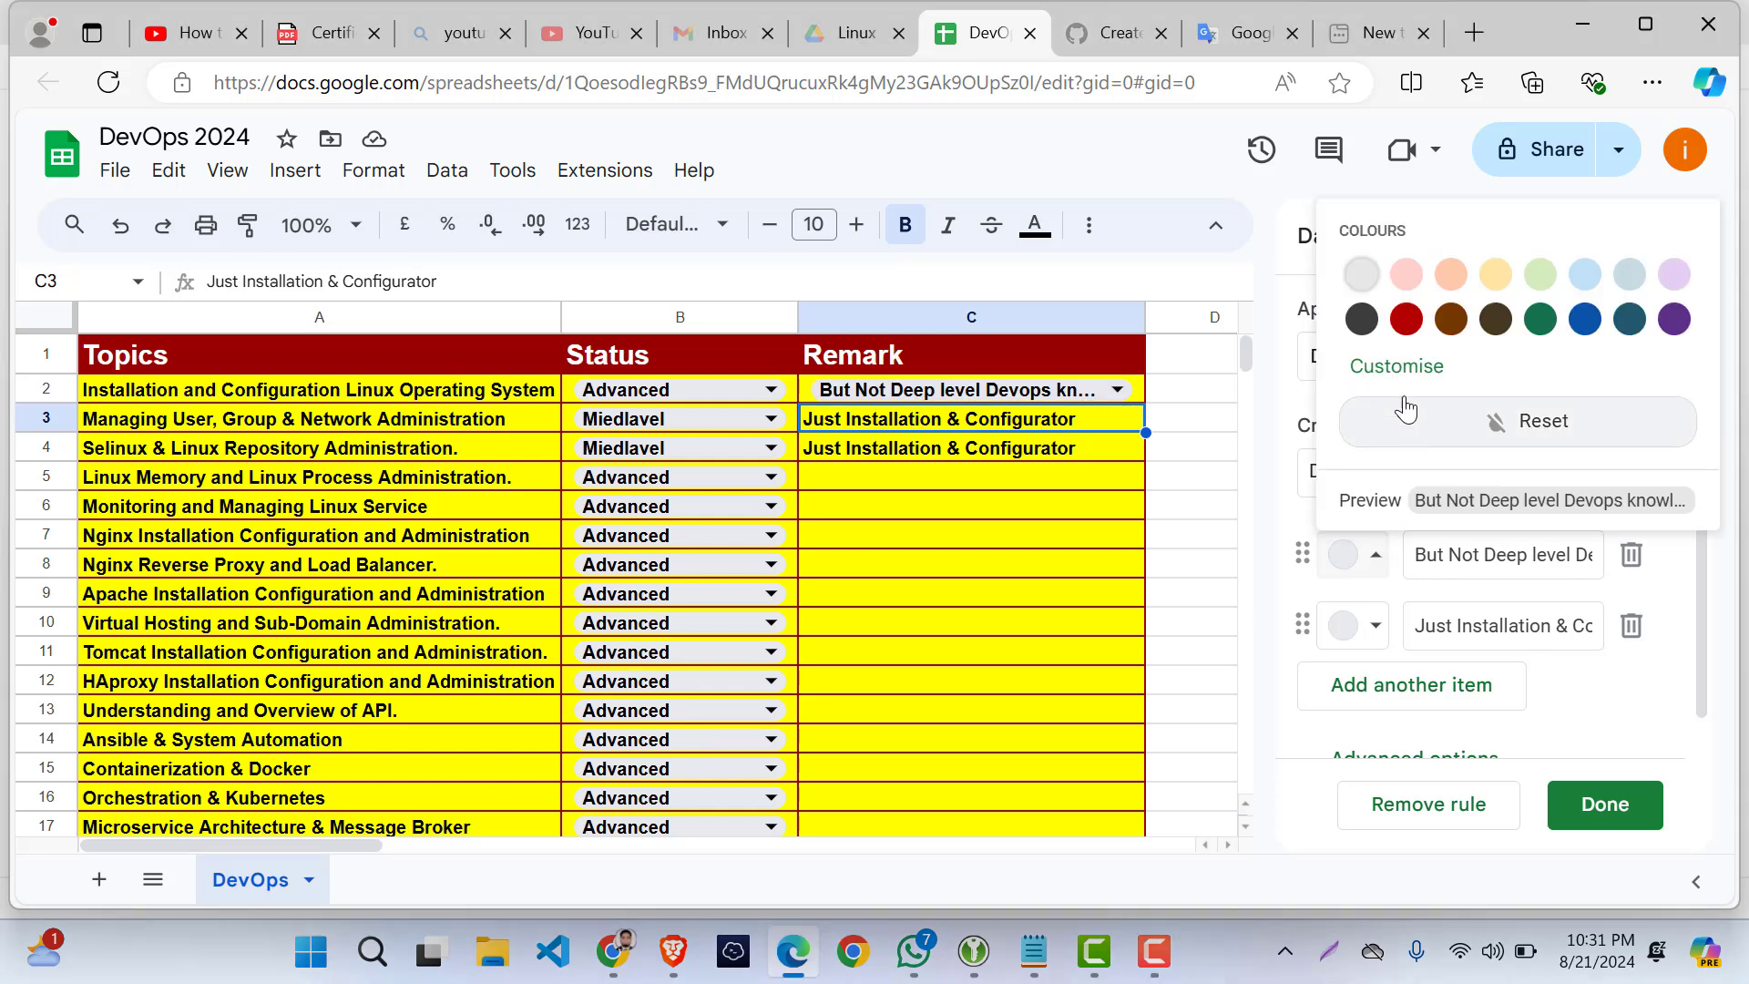
{"action": "left_click", "coordinate": [1406, 319]}
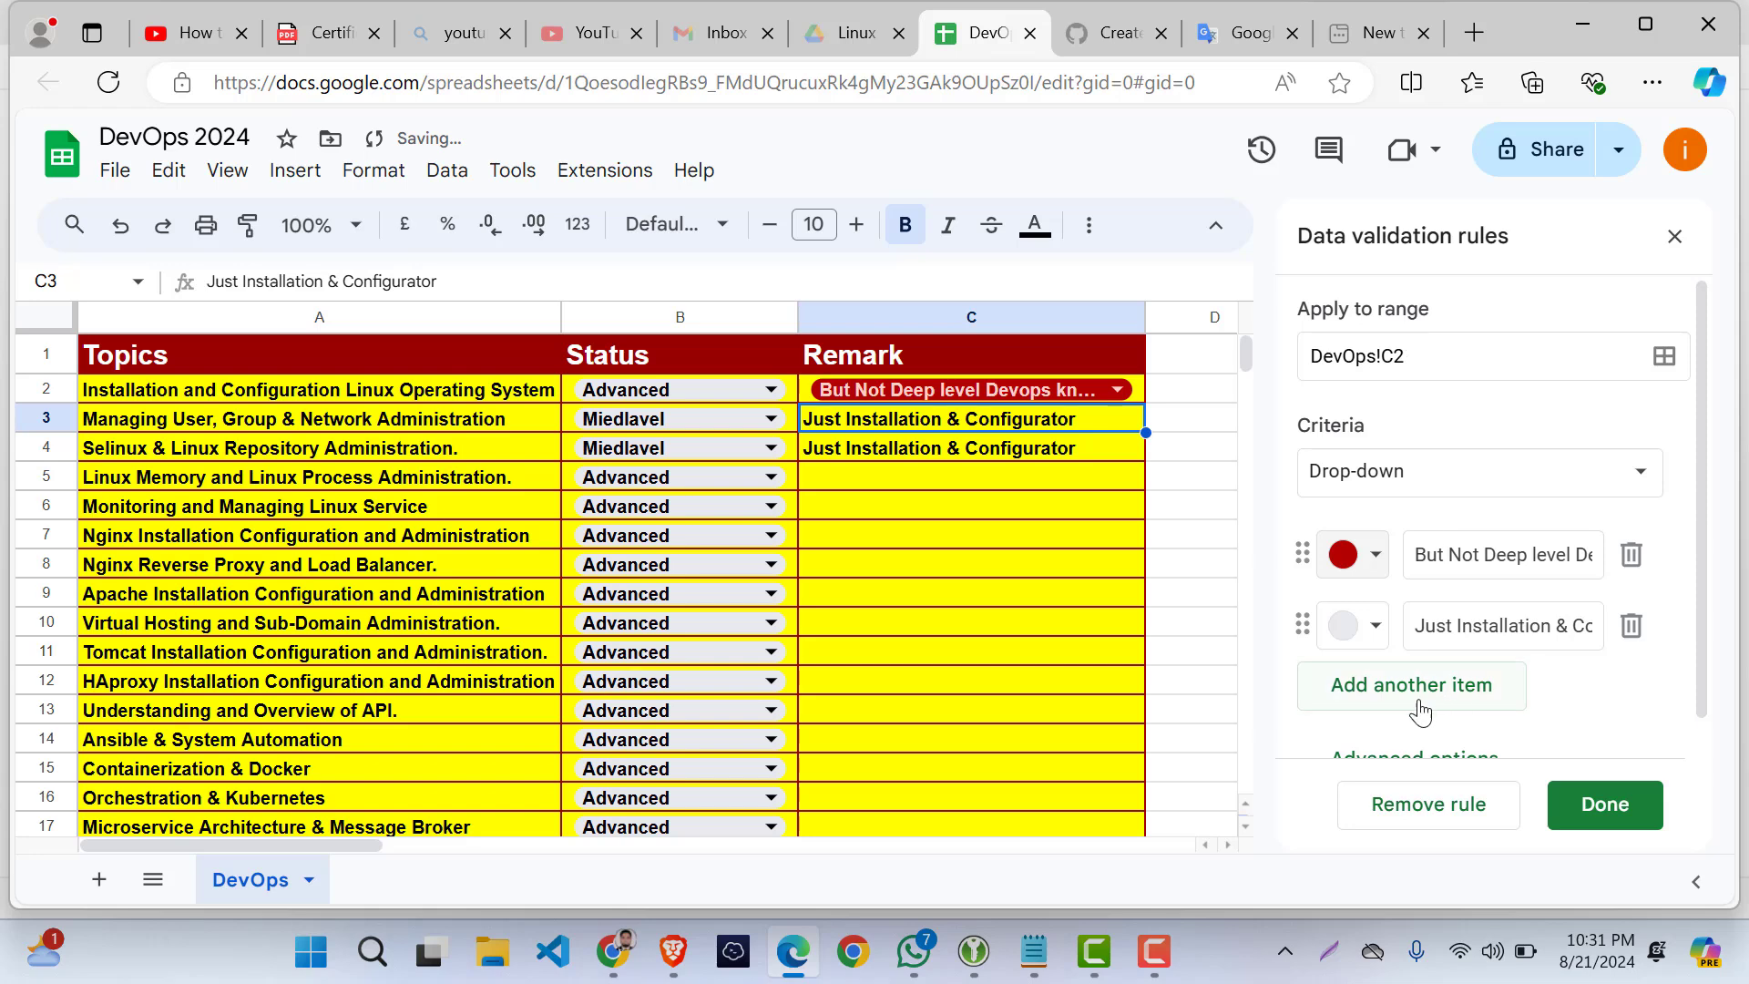
{"action": "left_click", "coordinate": [1375, 627]}
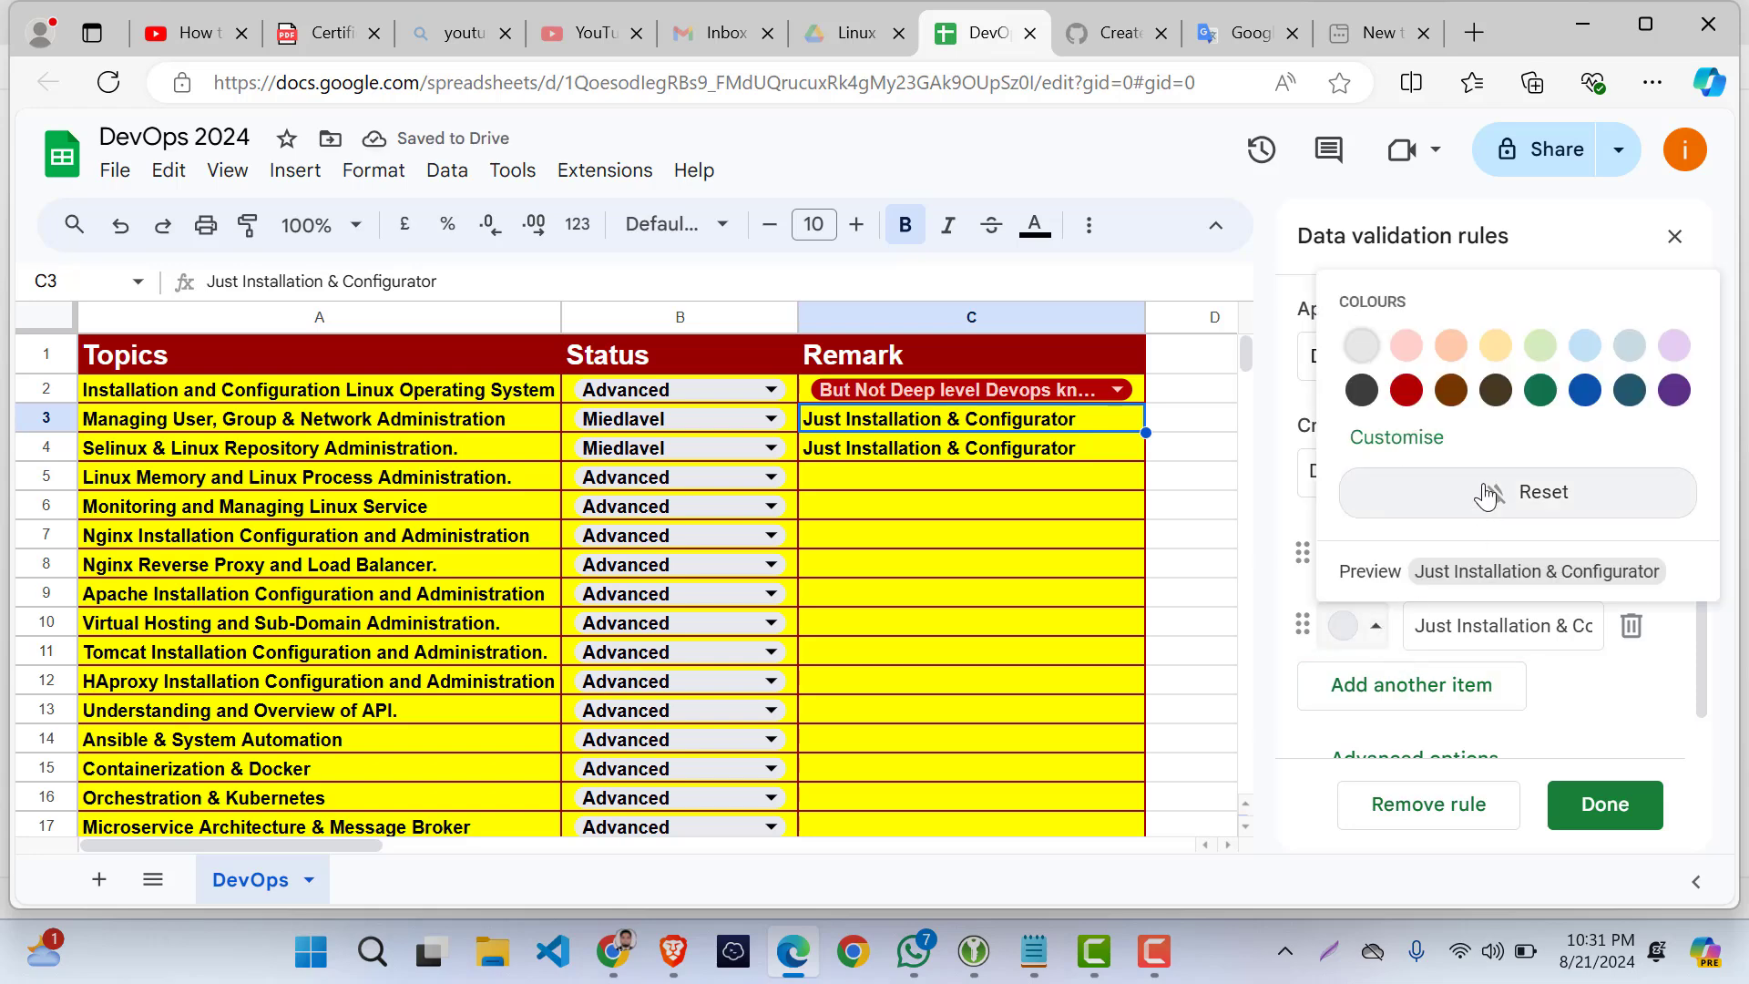
{"action": "left_click", "coordinate": [1541, 399]}
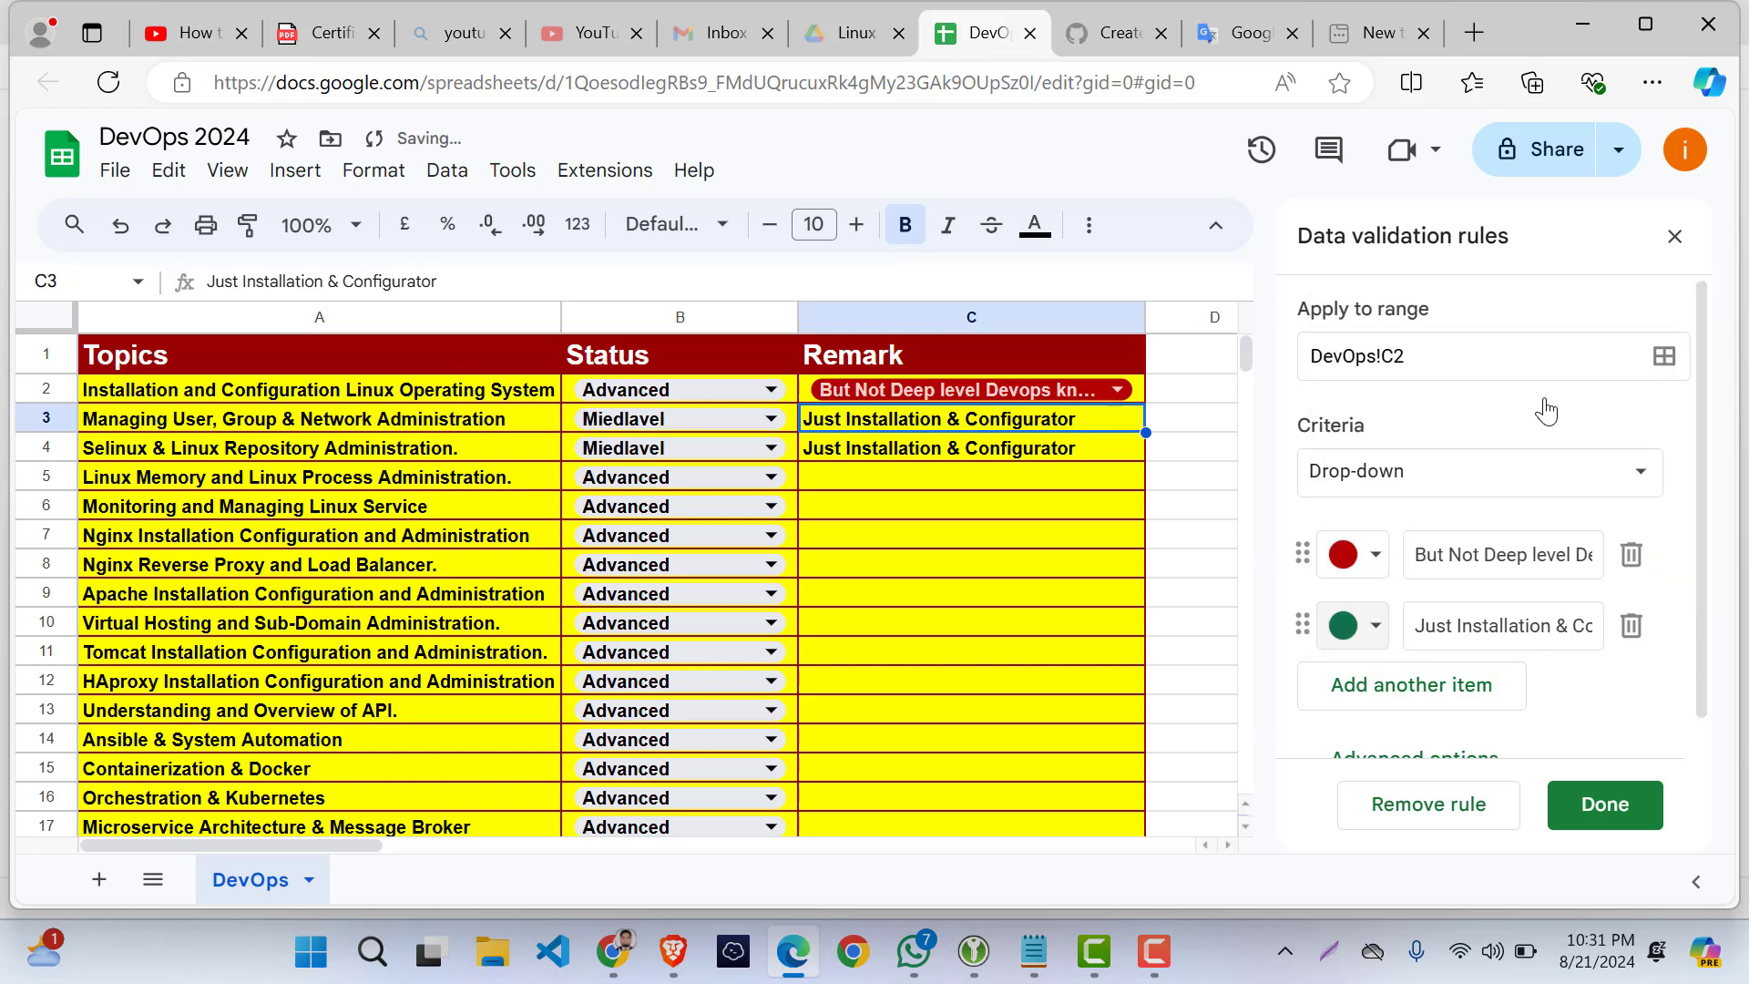
{"action": "left_click", "coordinate": [1607, 807]}
{"action": "left_click", "coordinate": [1130, 650]}
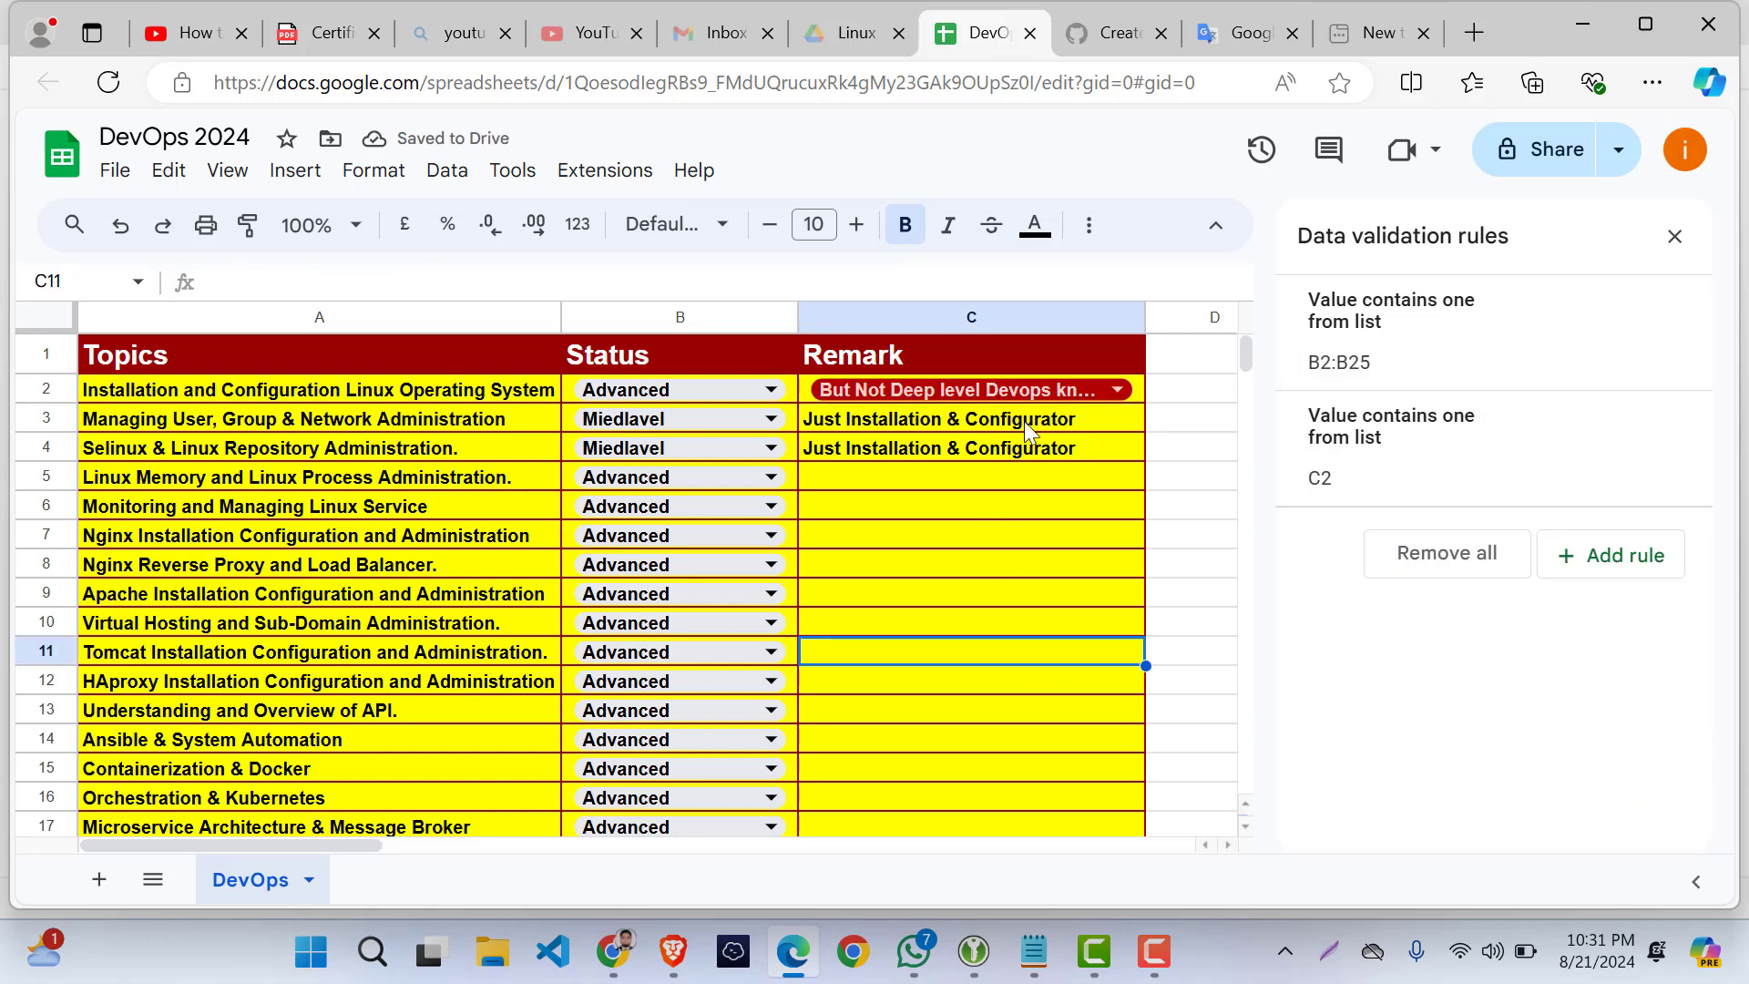
- Clear the plain-text remarks in cells C3 and C4
{"action": "left_click_drag", "start_coordinate": [1024, 421], "coordinate": [1020, 450]}
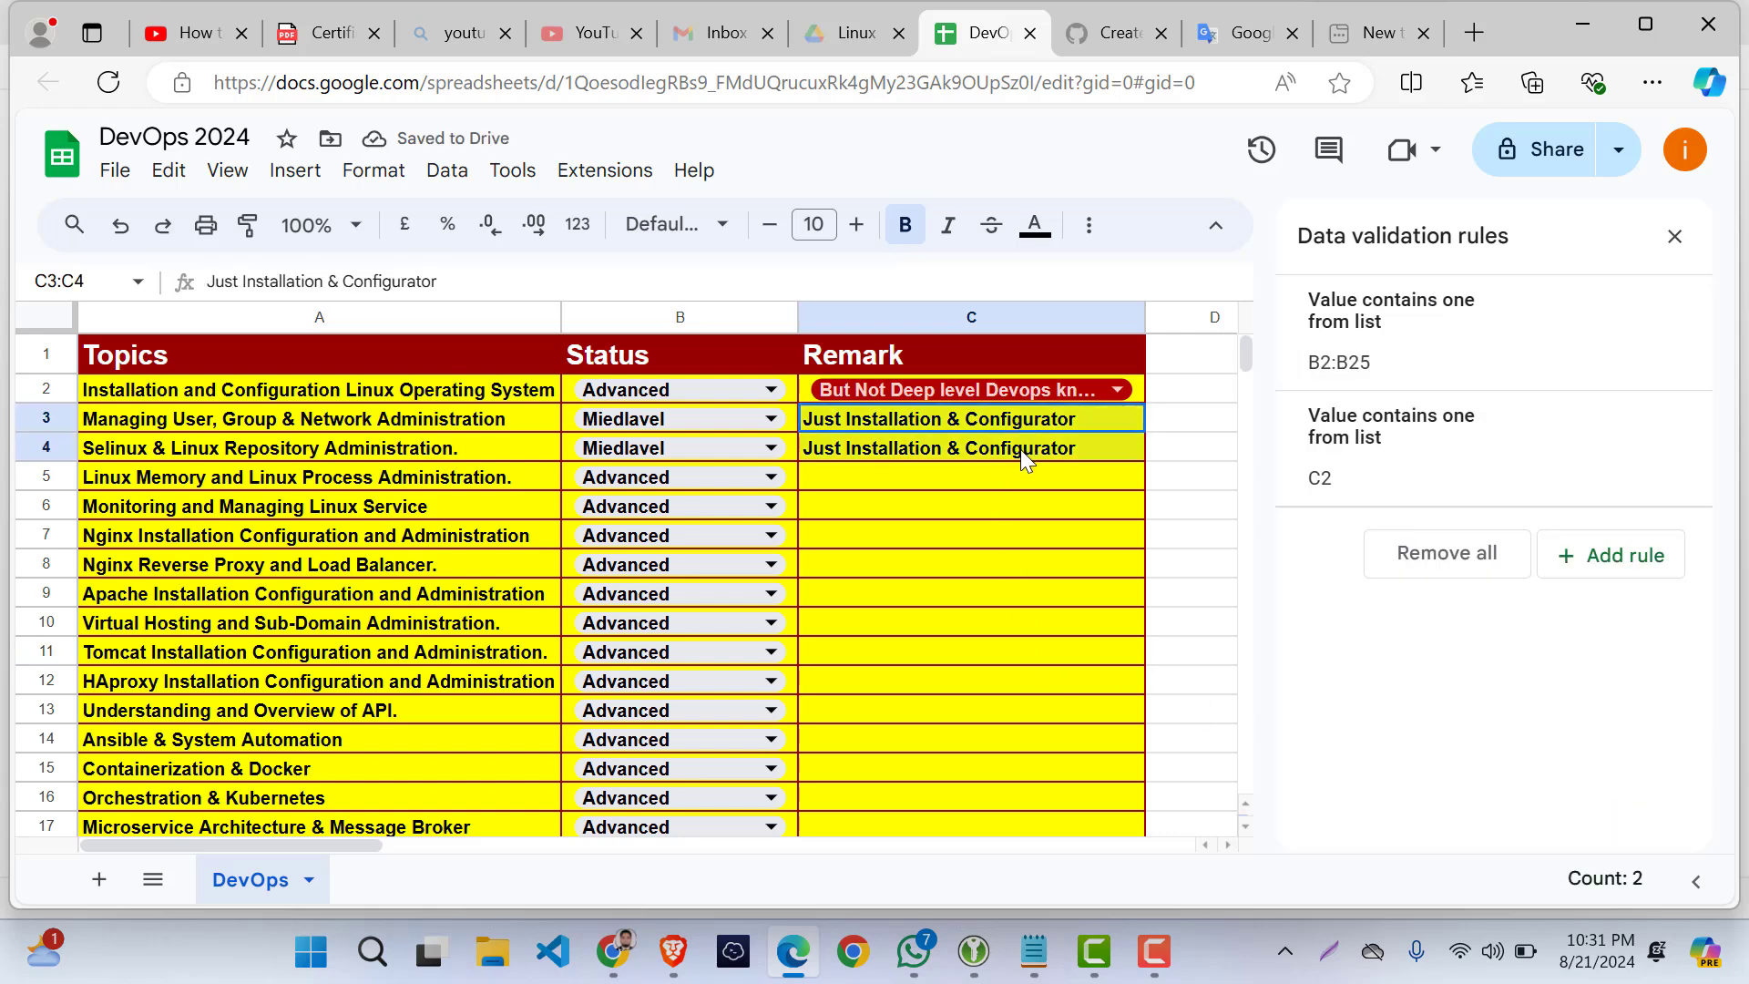
{"action": "key", "text": "Delete"}
{"action": "left_click", "coordinate": [1047, 508]}
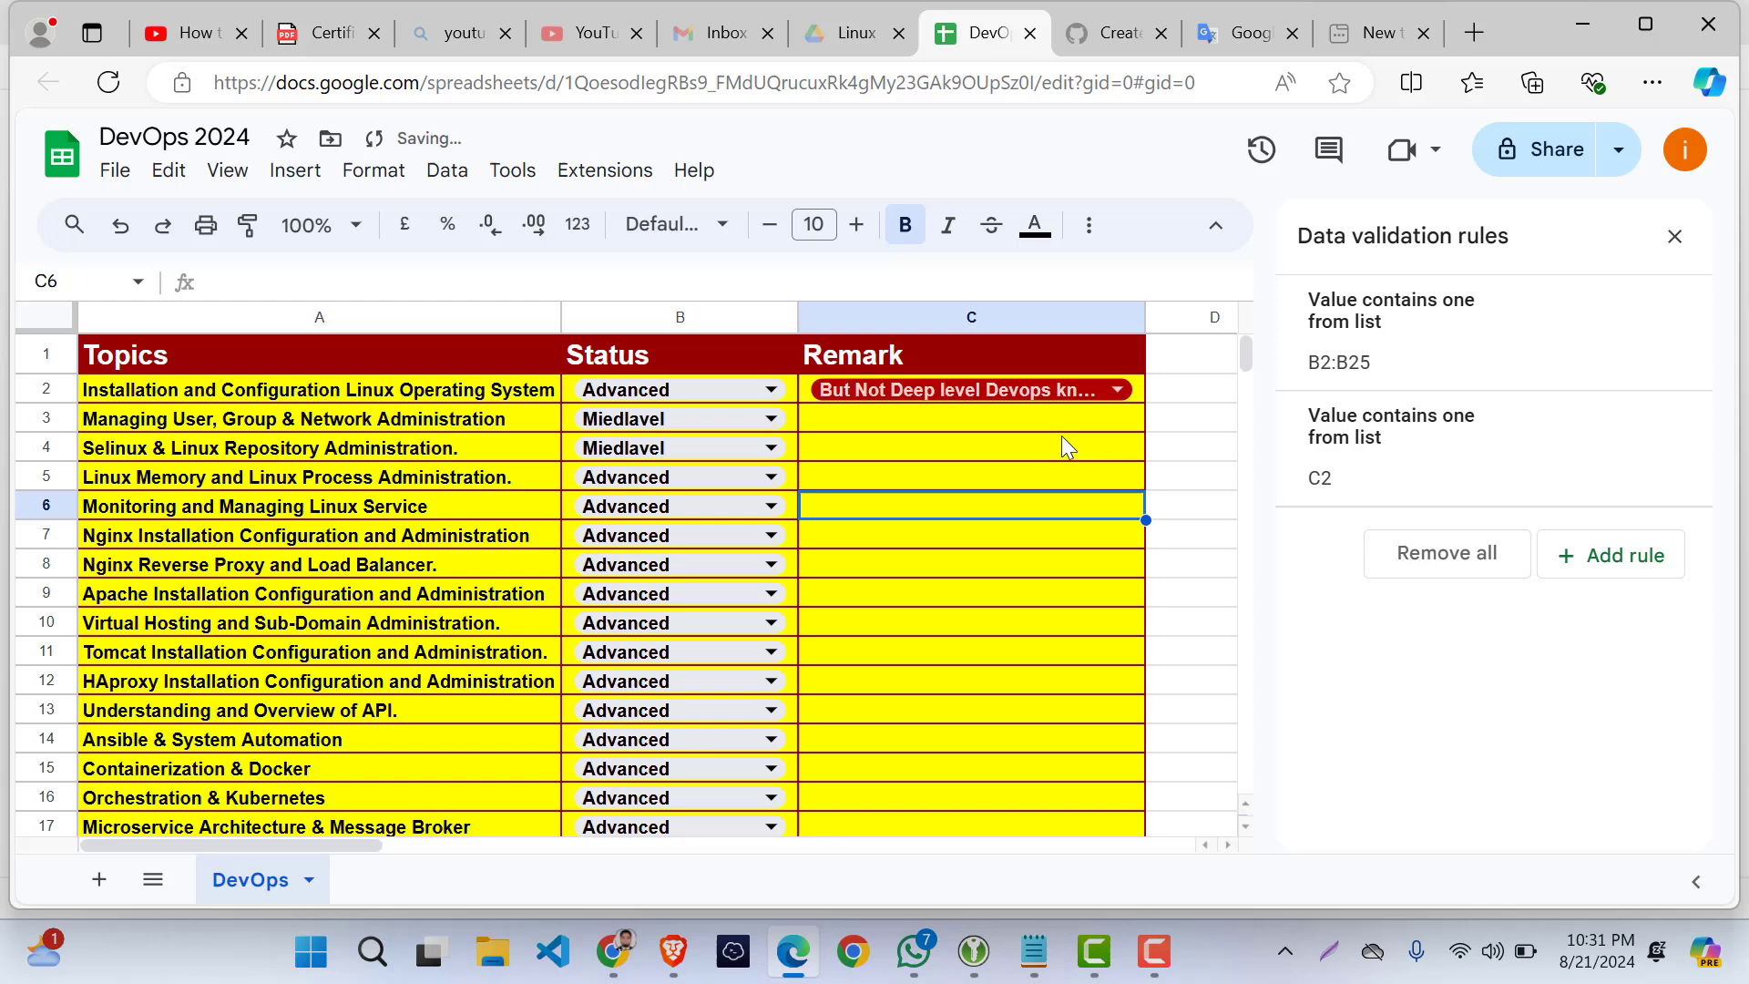
- Fill the drop-down from C2 down the Remark column through C25
{"action": "left_click", "coordinate": [1073, 386]}
{"action": "left_click", "coordinate": [1164, 536]}
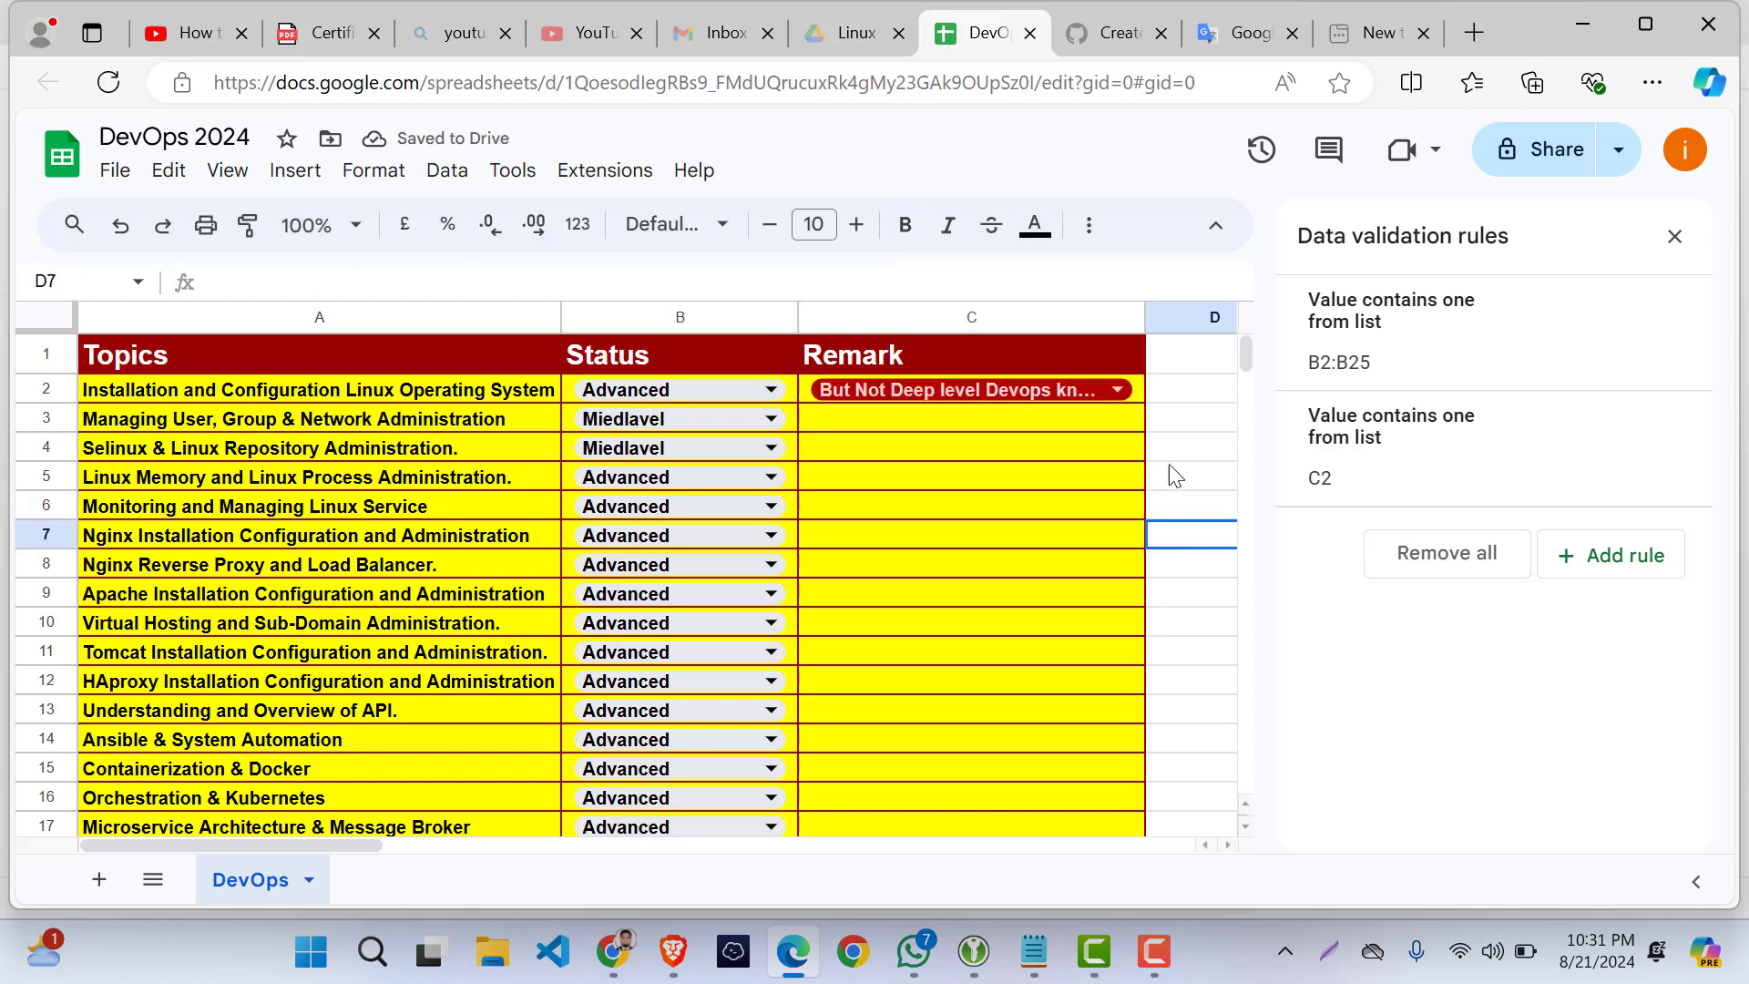
{"action": "left_click", "coordinate": [1140, 401]}
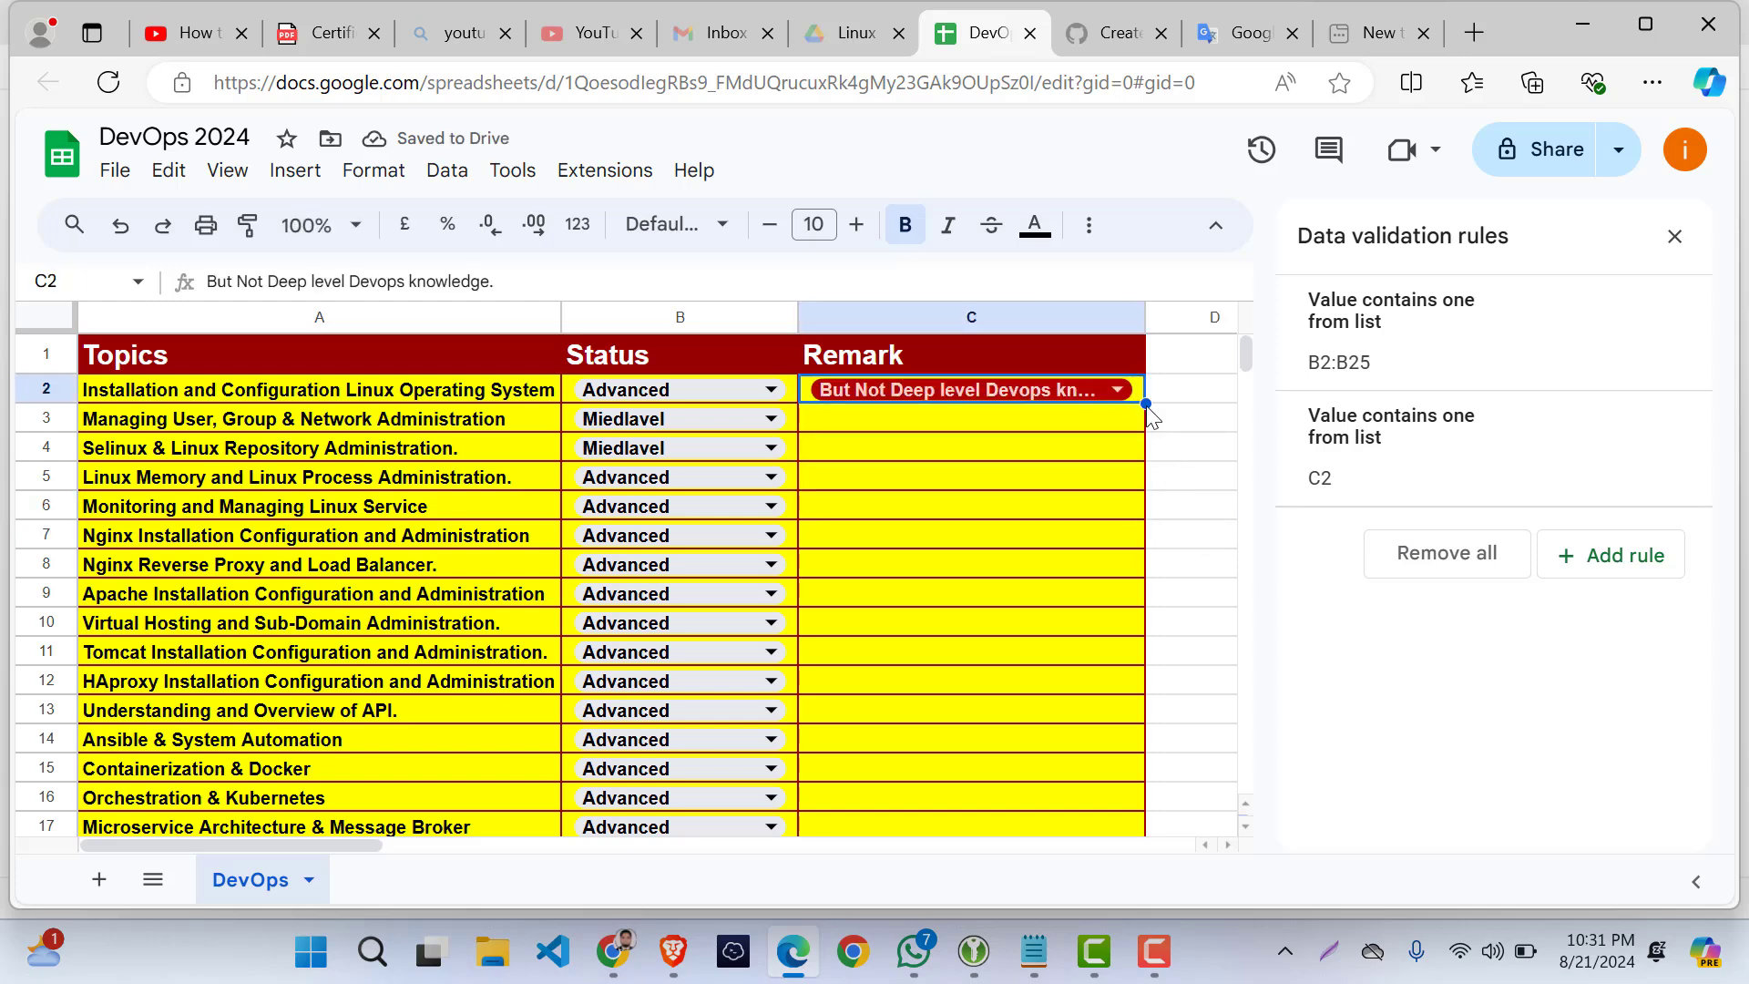
{"action": "left_click_drag", "start_coordinate": [1147, 407], "coordinate": [1099, 738]}
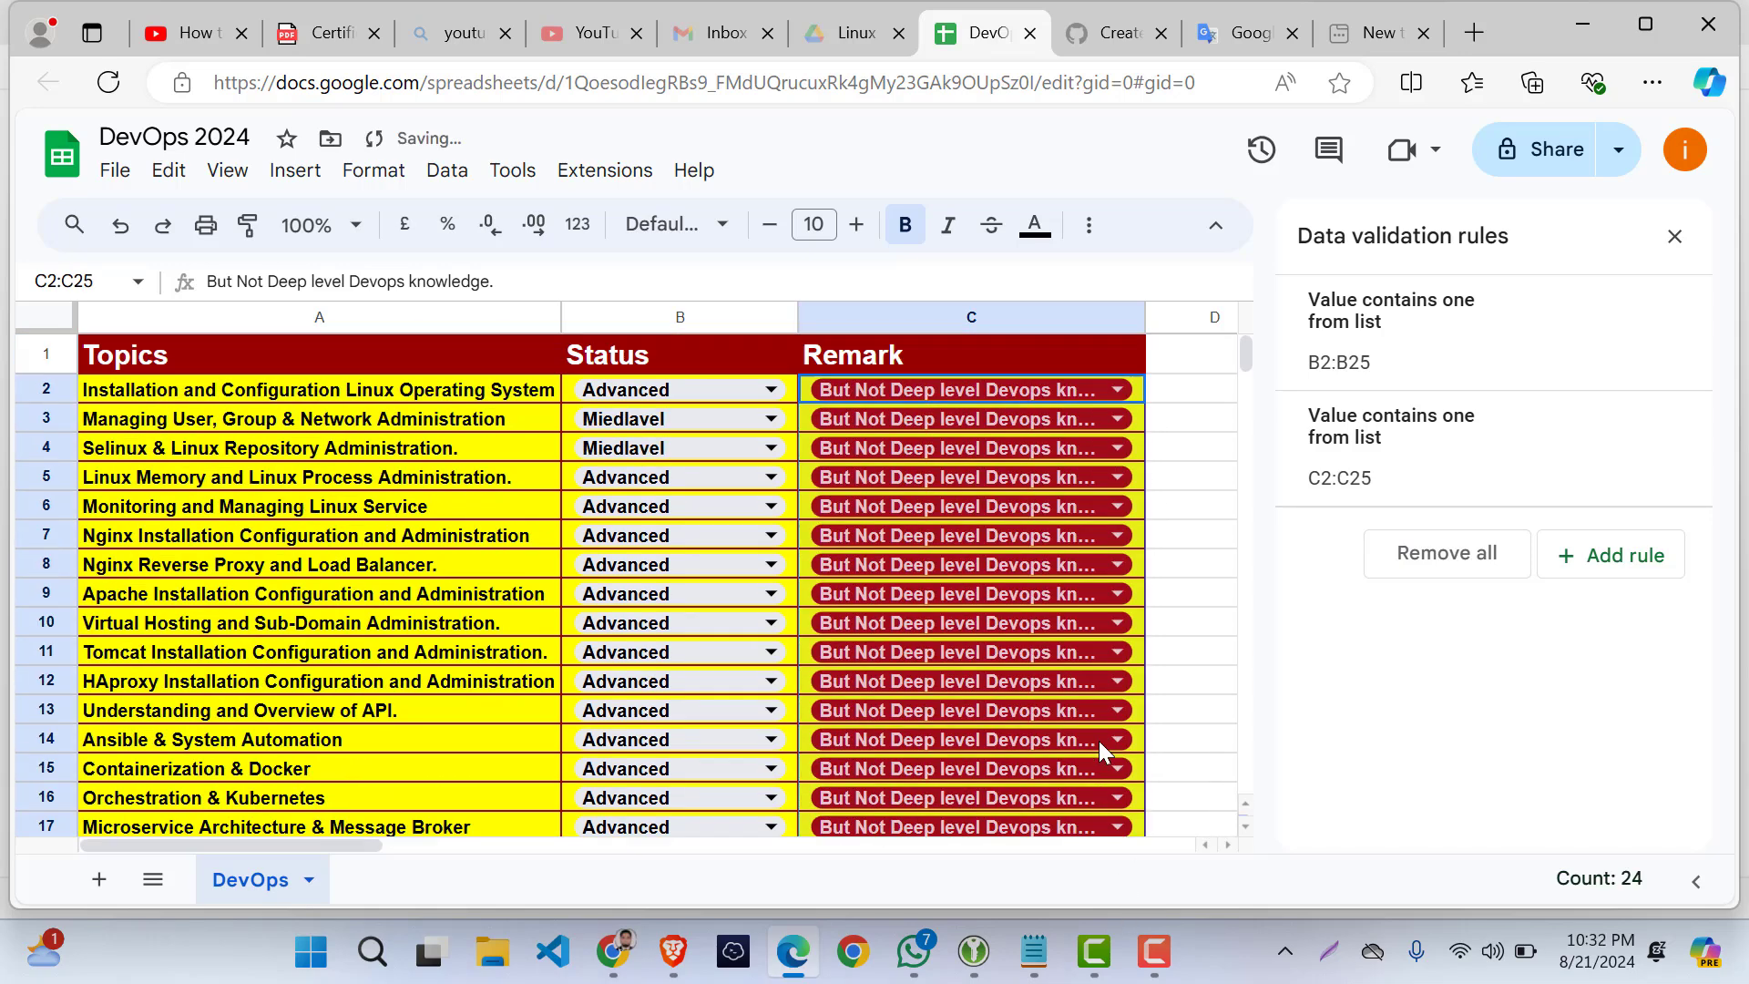
- Set the remark in C3, C4 and C5 to Just Installation & Configurator using their drop-downs
{"action": "left_click", "coordinate": [1115, 418]}
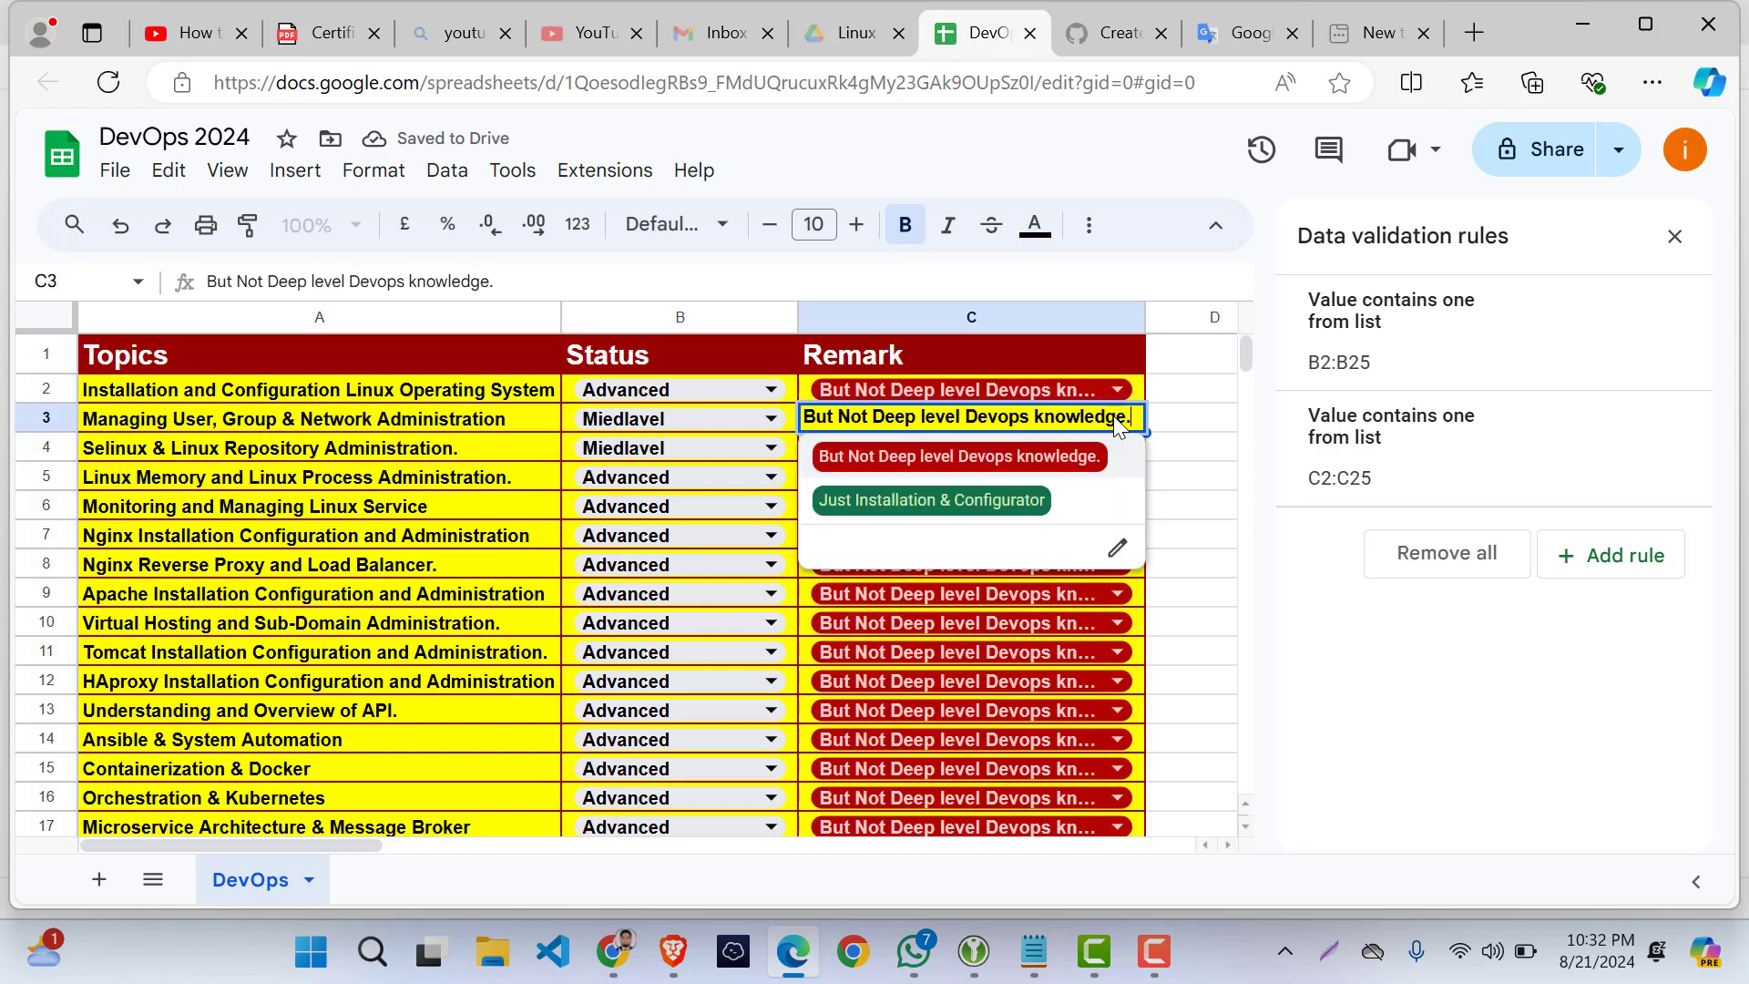
{"action": "left_click", "coordinate": [974, 500]}
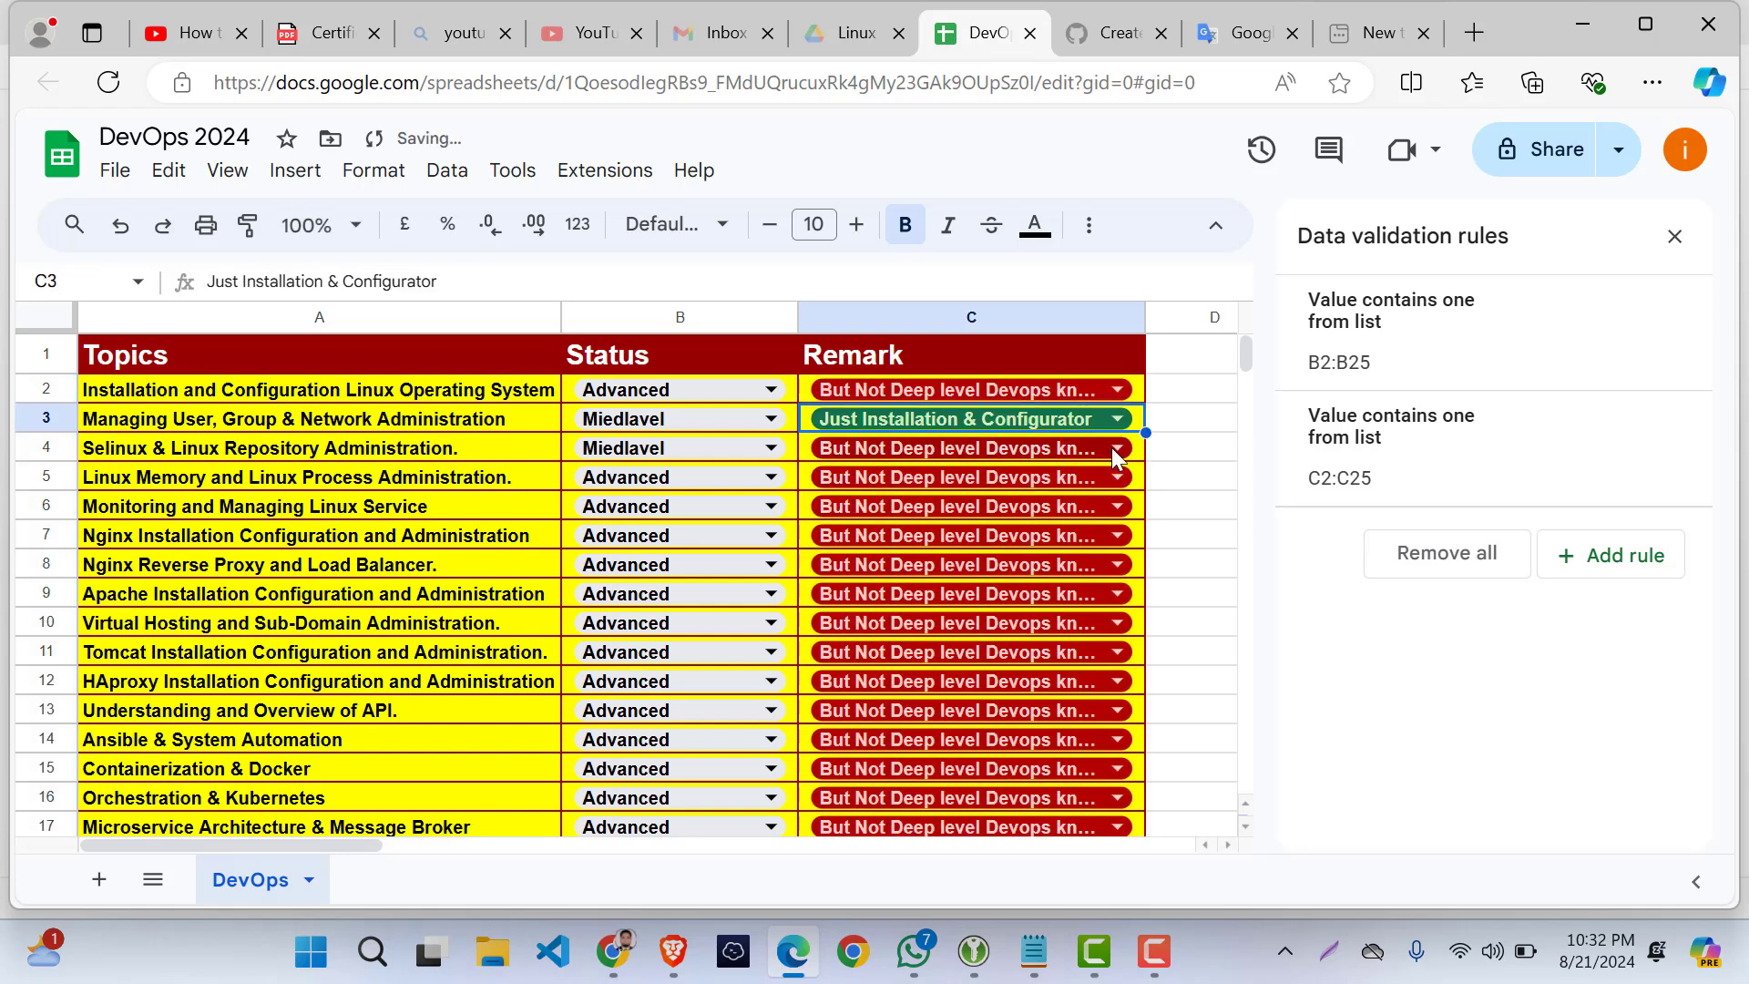
{"action": "left_click", "coordinate": [1113, 447]}
{"action": "left_click", "coordinate": [929, 537]}
{"action": "left_click", "coordinate": [1117, 477]}
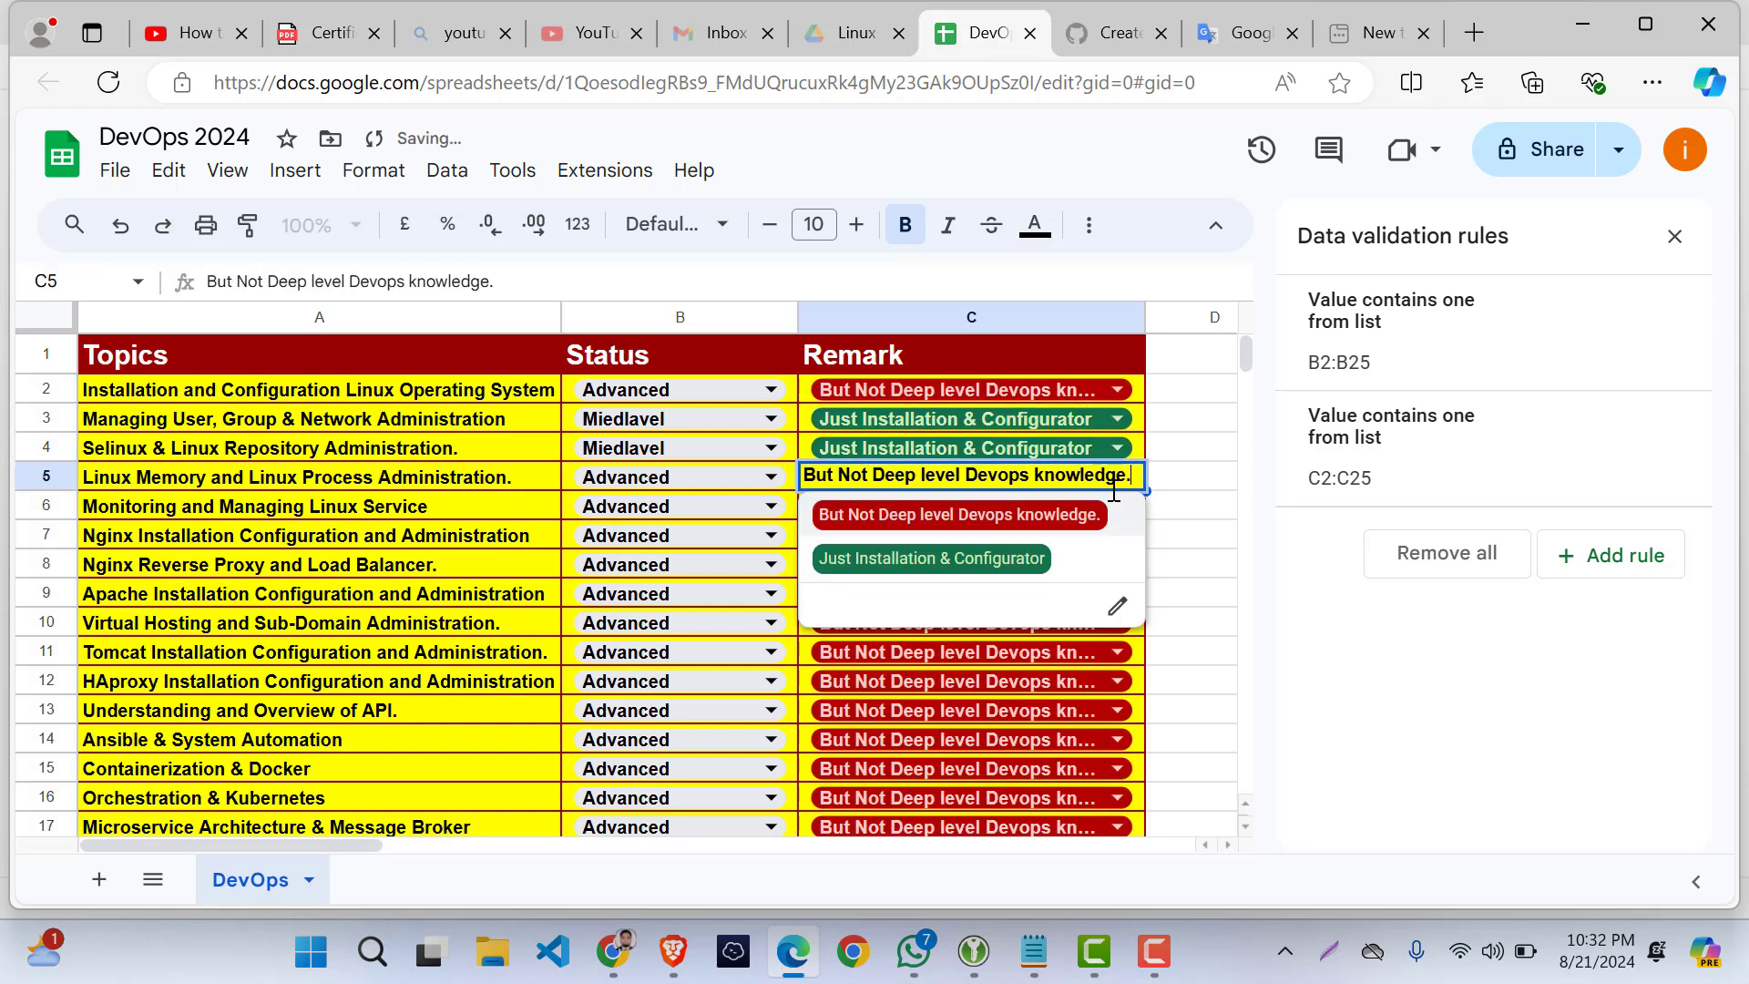
{"action": "left_click", "coordinate": [1046, 558]}
{"action": "left_click", "coordinate": [1189, 565]}
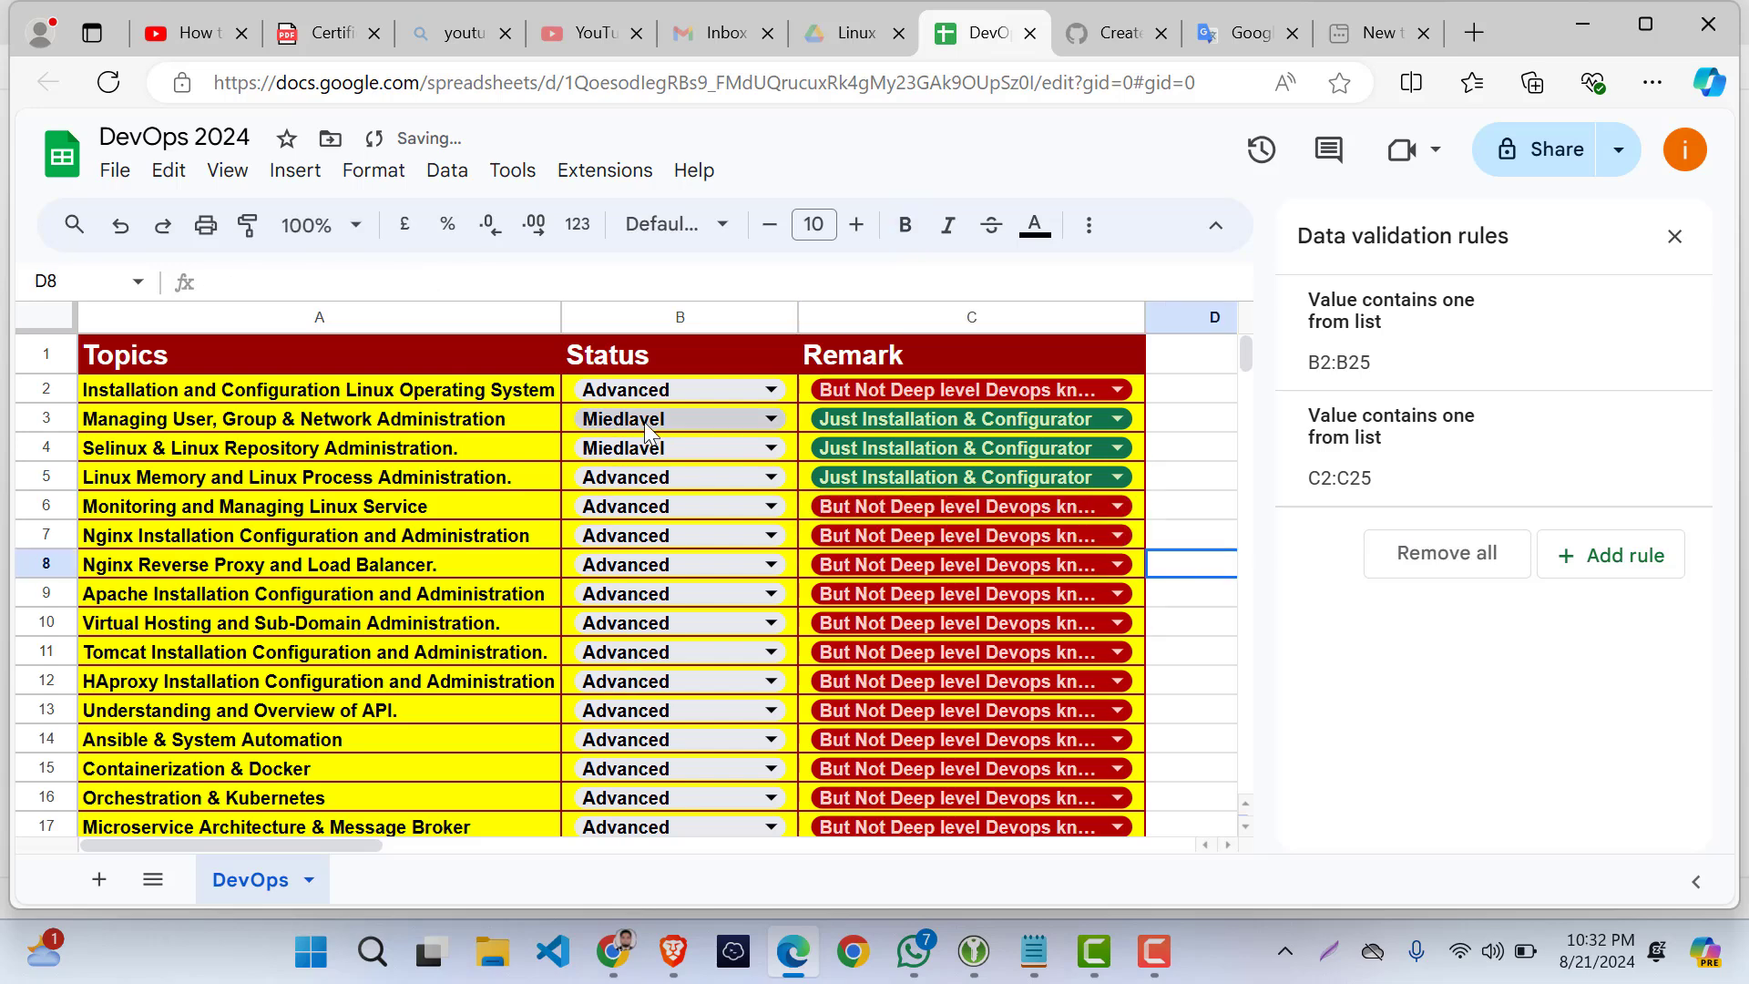
{"action": "left_click_drag", "start_coordinate": [650, 420], "coordinate": [647, 326]}
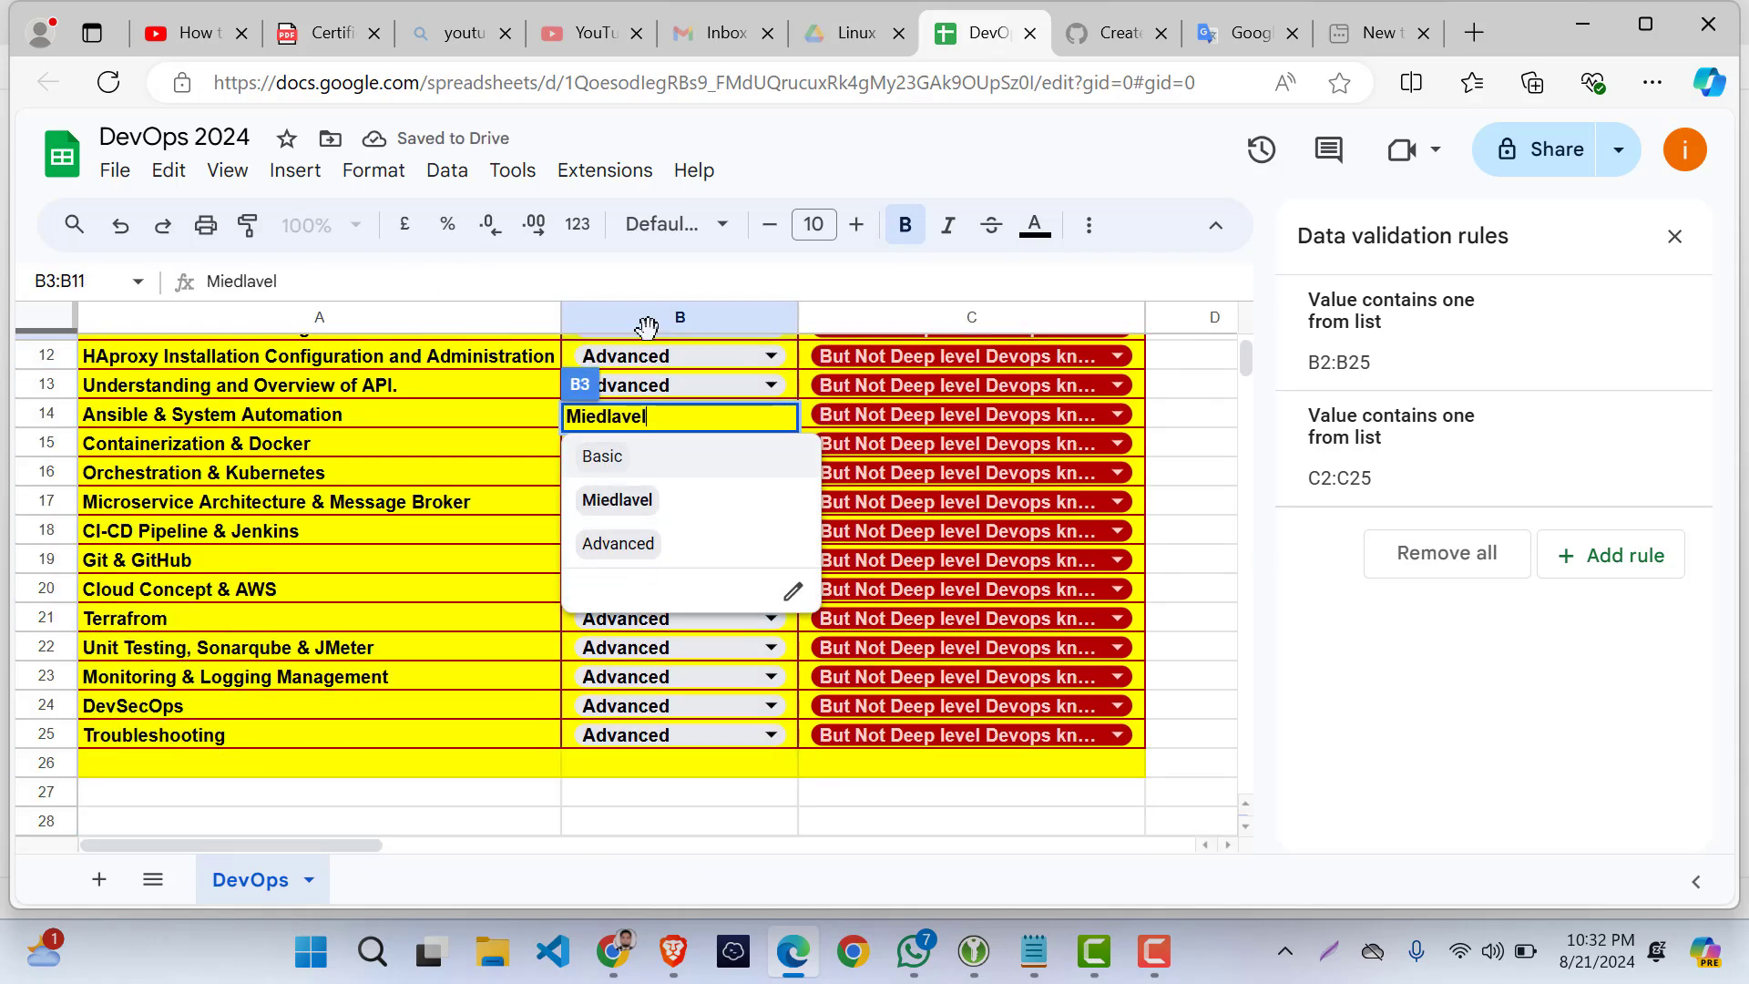
{"action": "scroll", "coordinate": [1221, 543], "scroll_direction": "up", "scroll_amount": 4}
{"action": "left_click", "coordinate": [552, 679]}
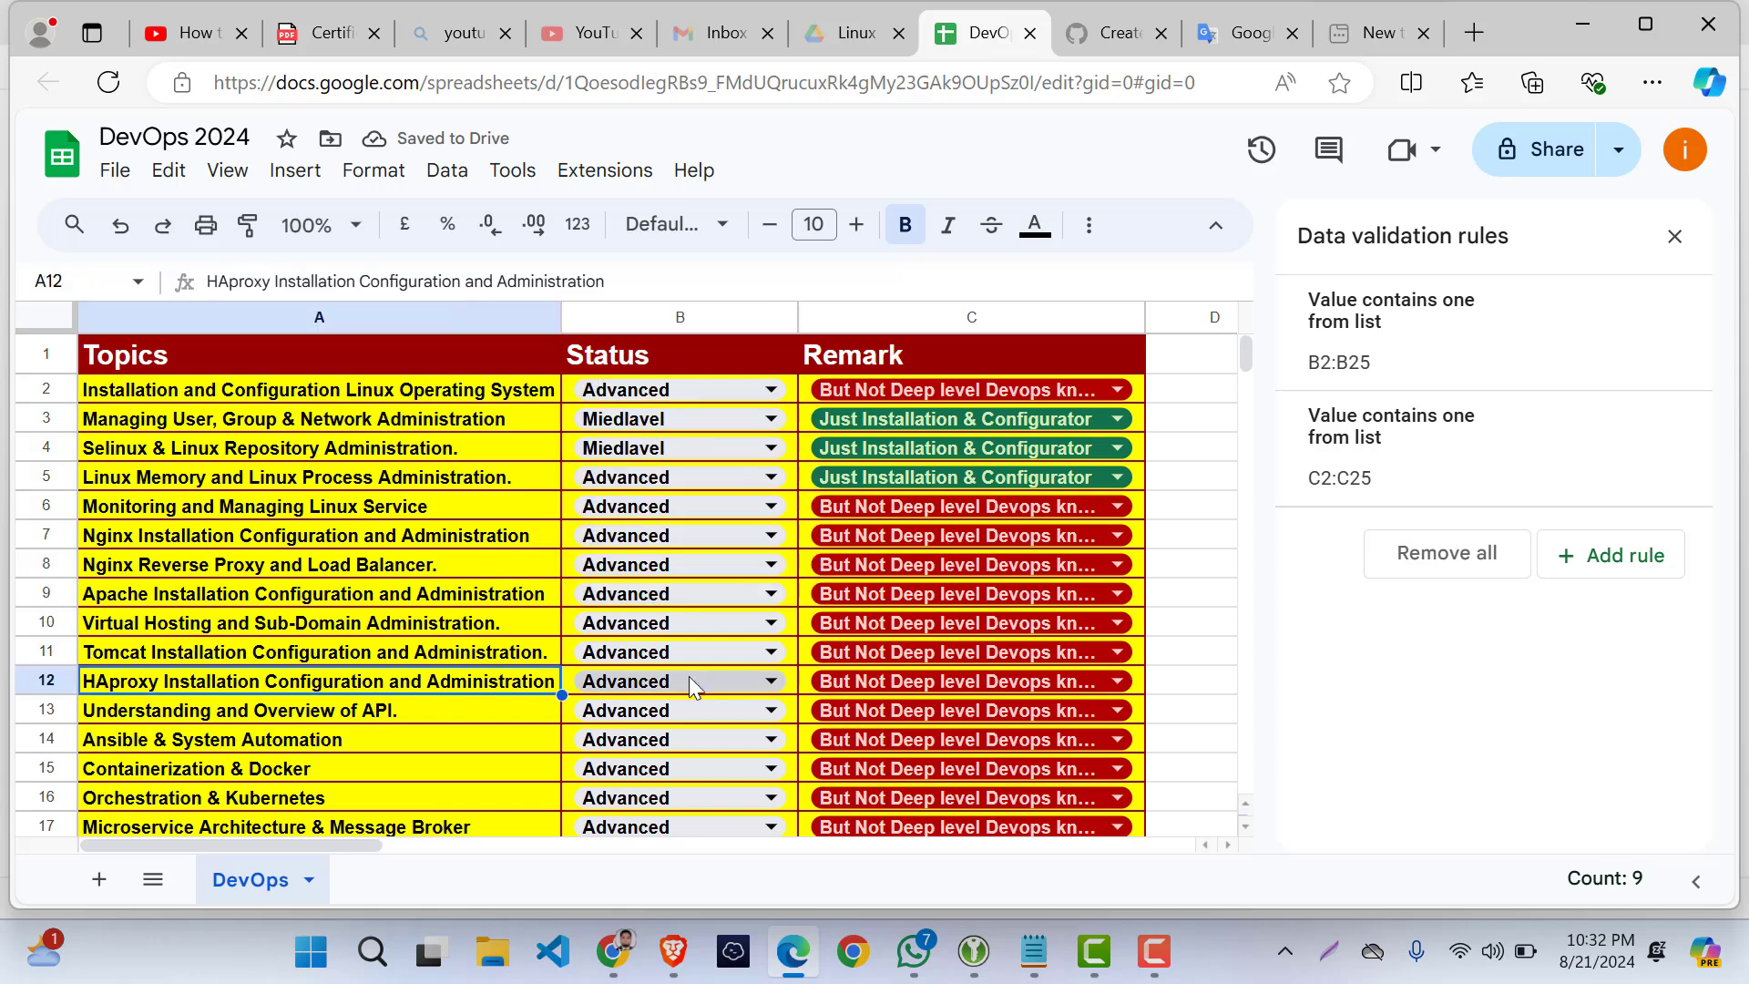
{"action": "left_click", "coordinate": [652, 393]}
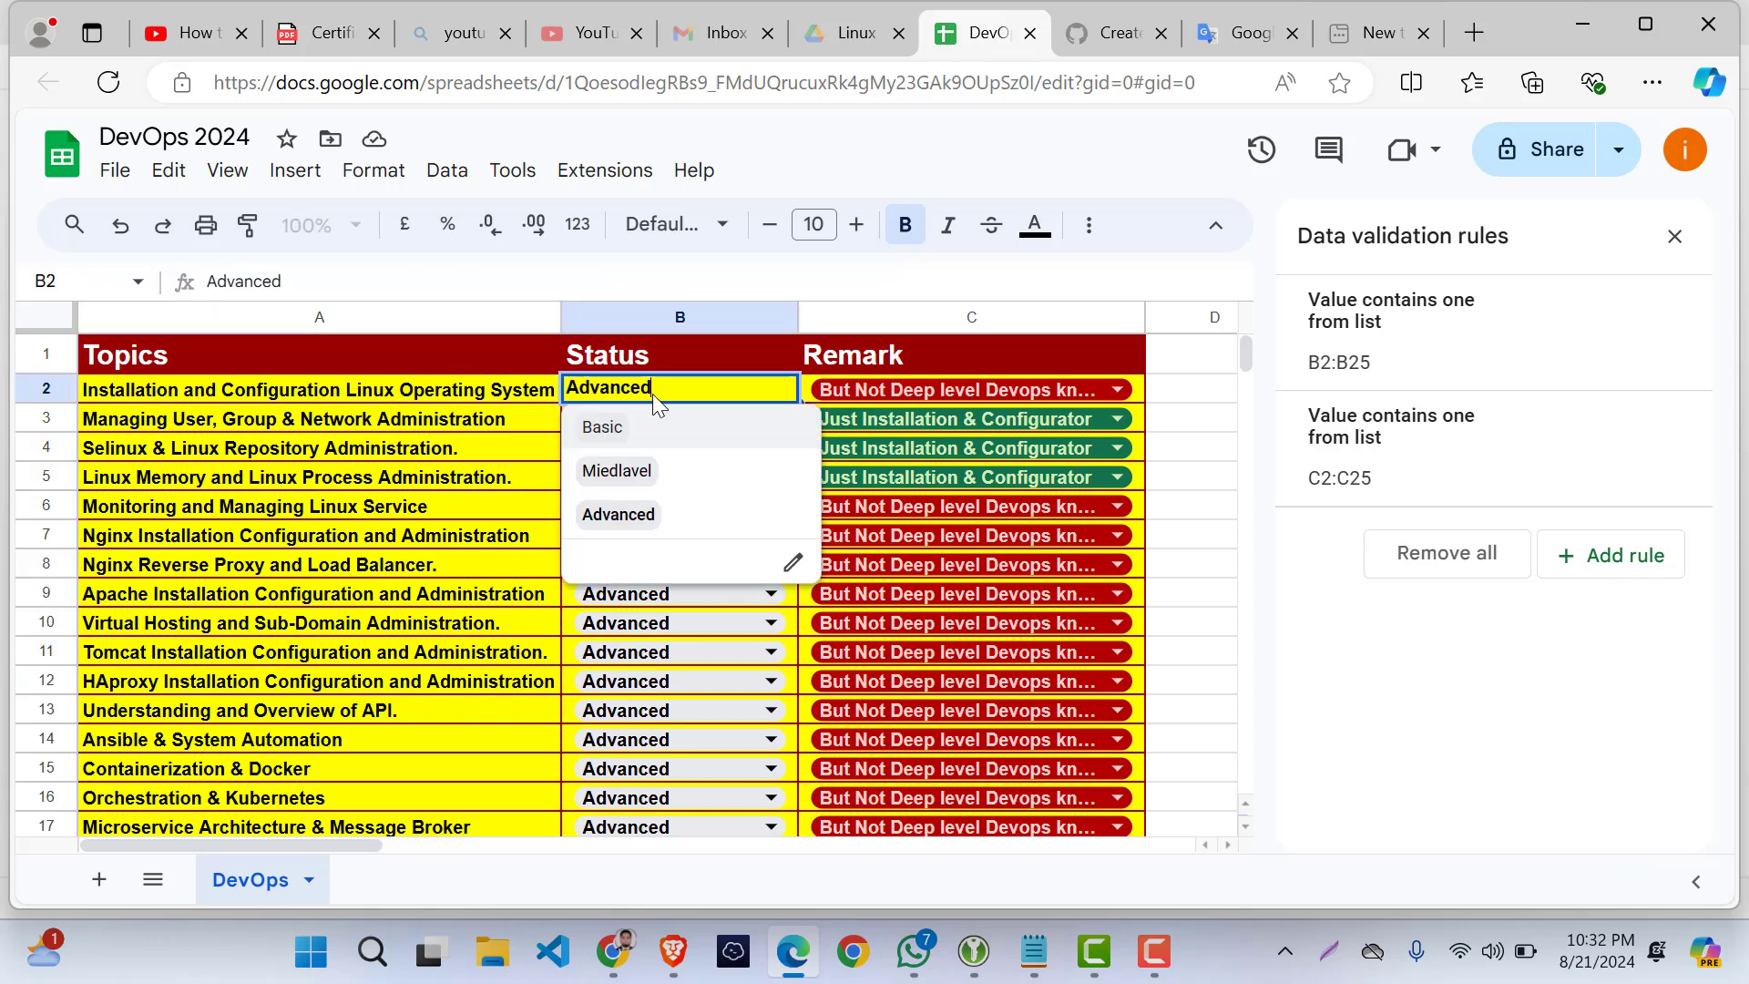
{"action": "left_click", "coordinate": [669, 628]}
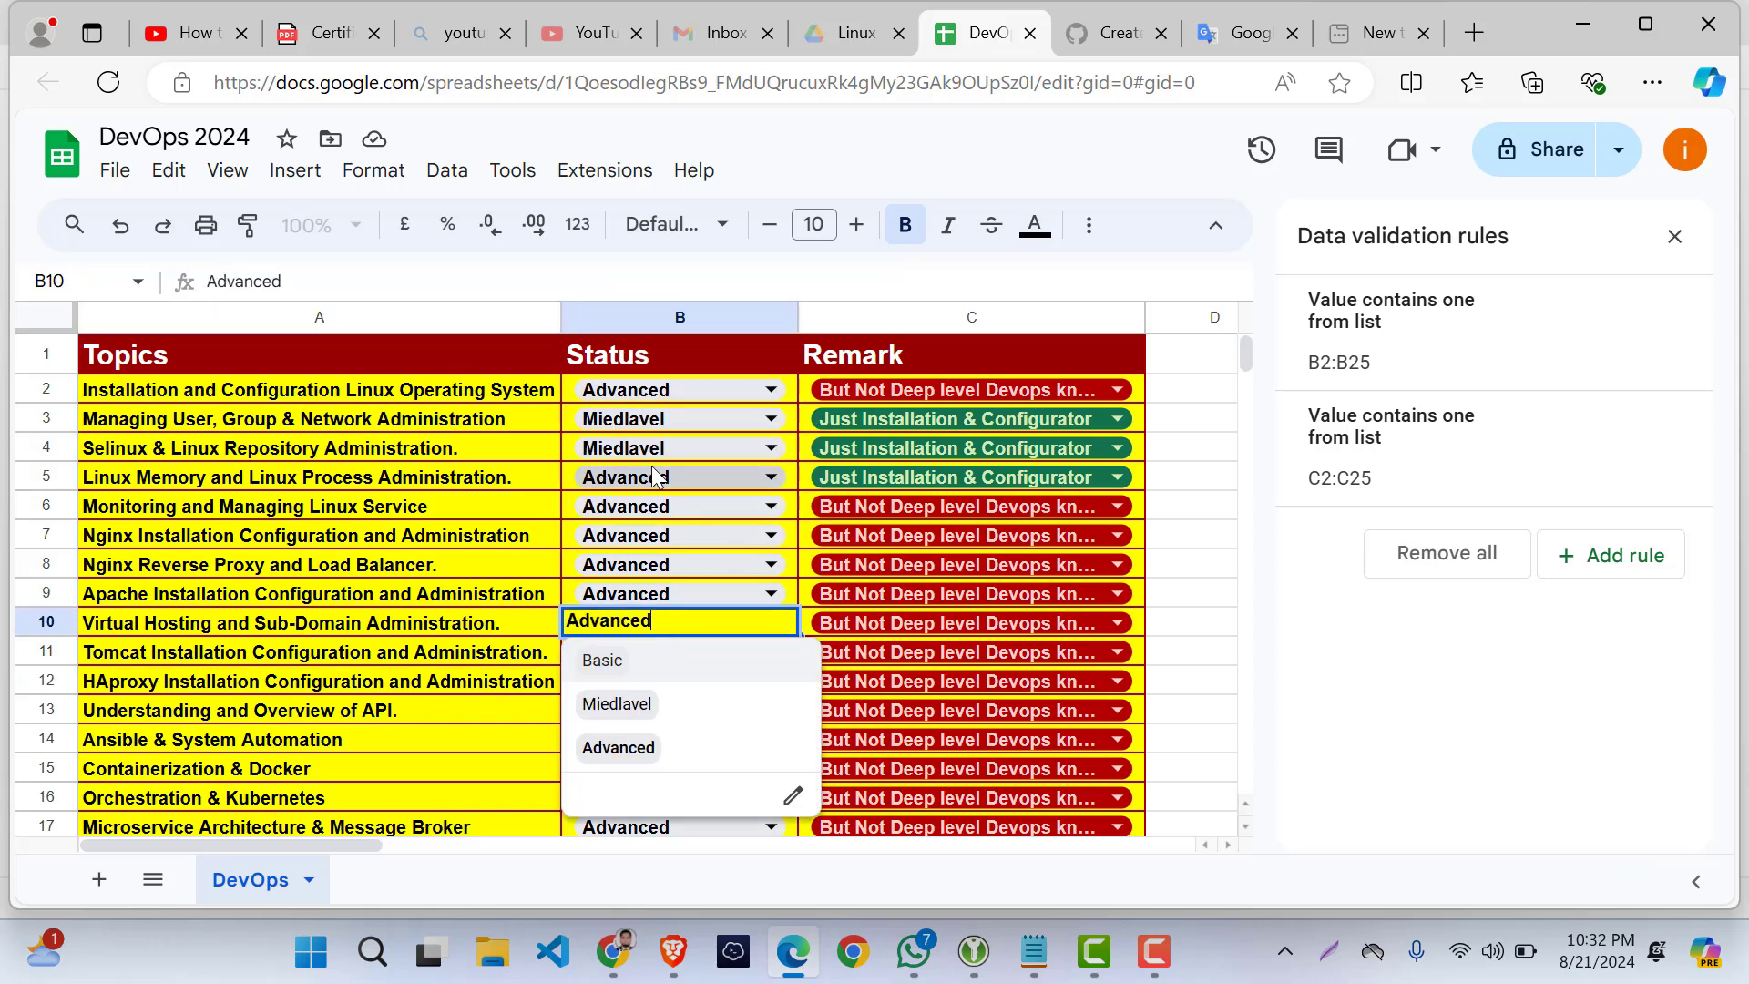
{"action": "left_click", "coordinate": [663, 453]}
{"action": "left_click_drag", "start_coordinate": [664, 411], "coordinate": [674, 798]}
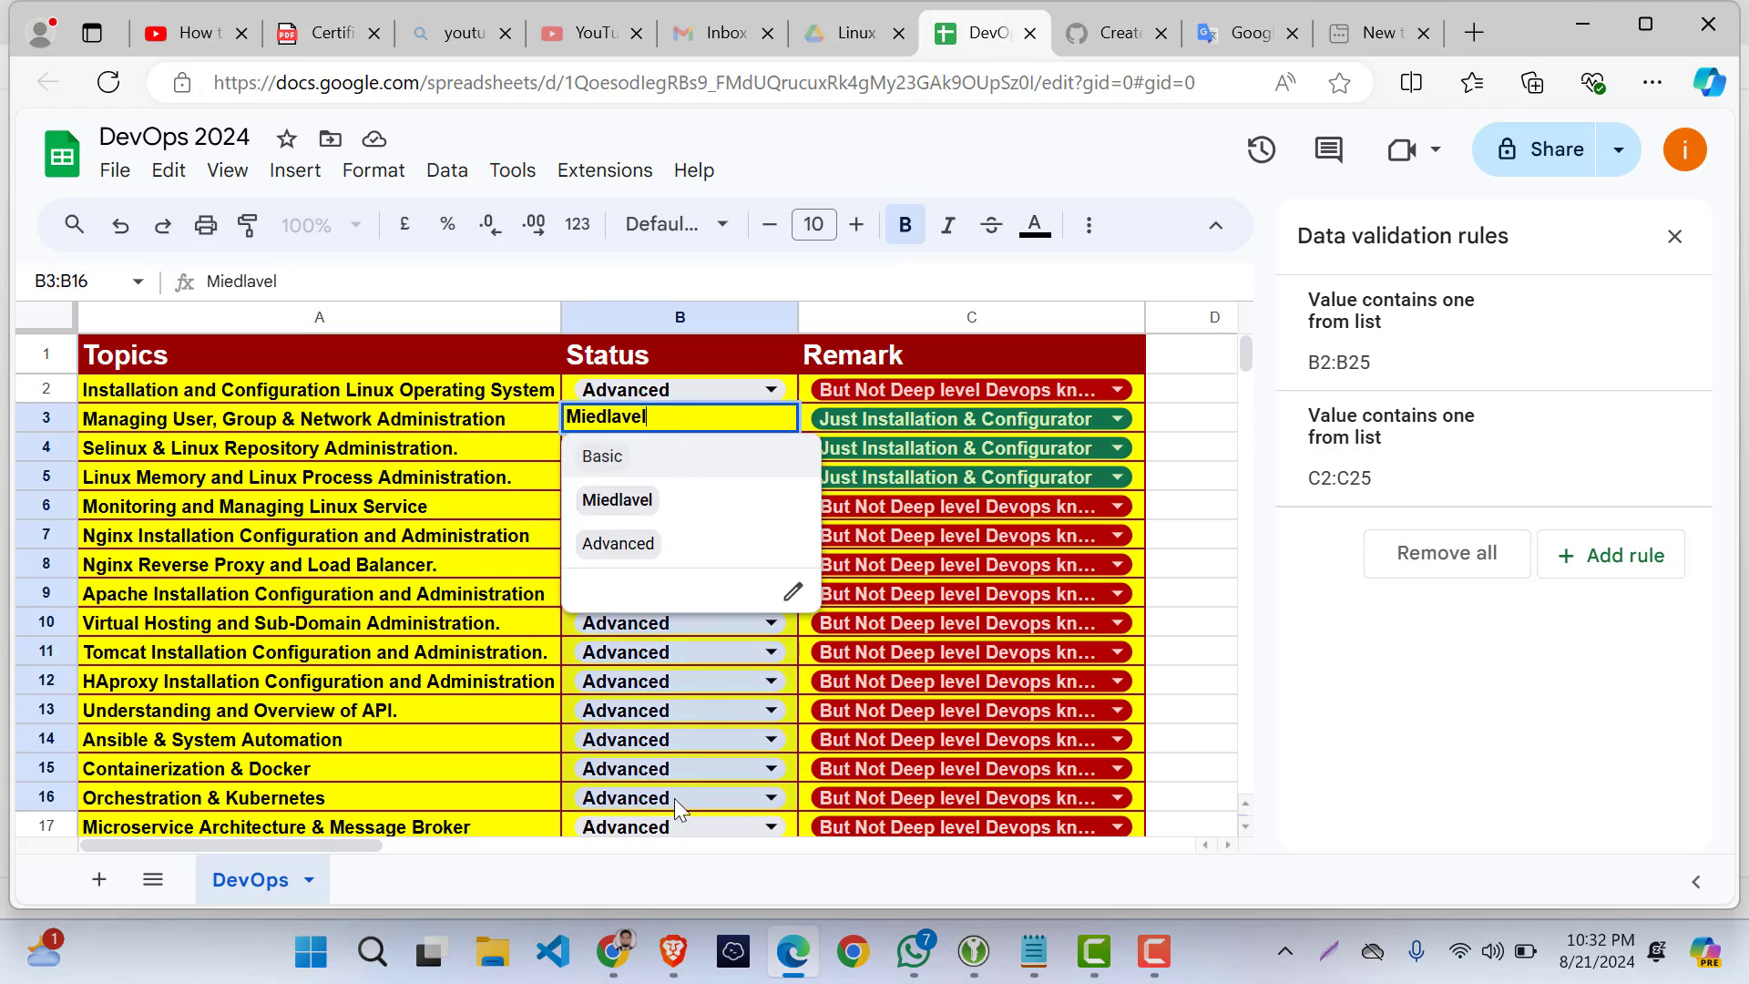
{"action": "left_click", "coordinate": [665, 703]}
- Open the existing data validation rule for the Status range B2:B25 and colour its Basic item dark red
{"action": "double_click", "coordinate": [628, 390]}
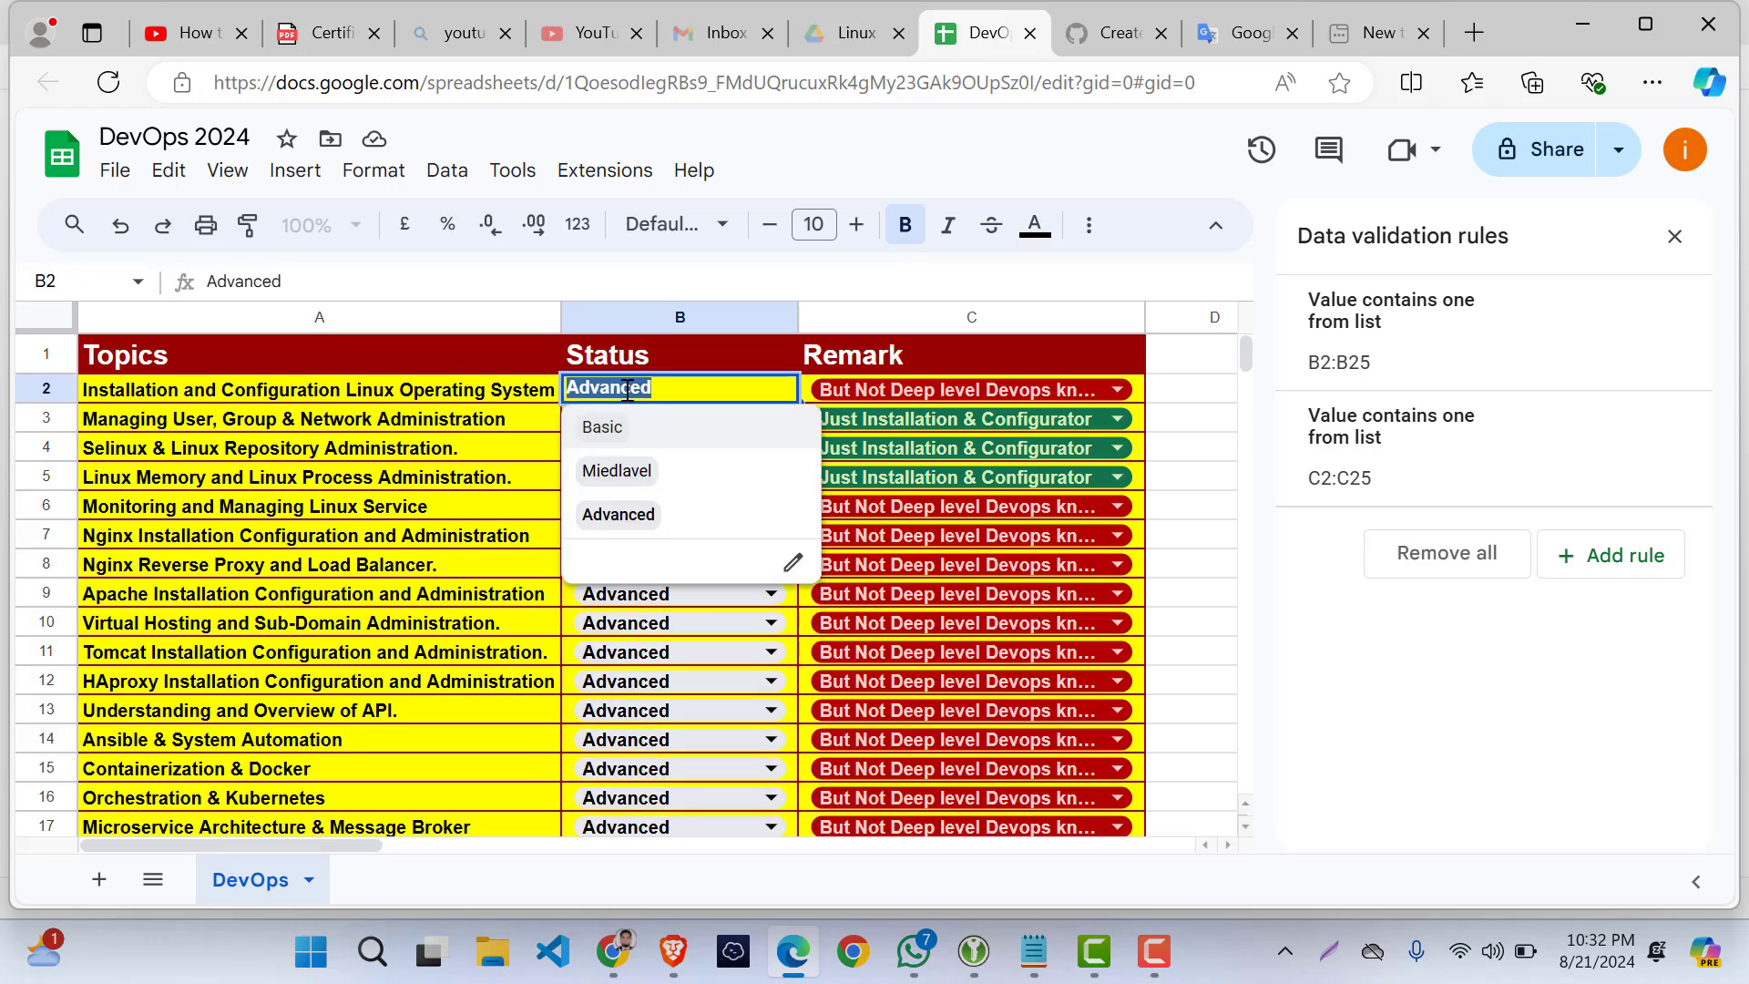
{"action": "left_click", "coordinate": [440, 176]}
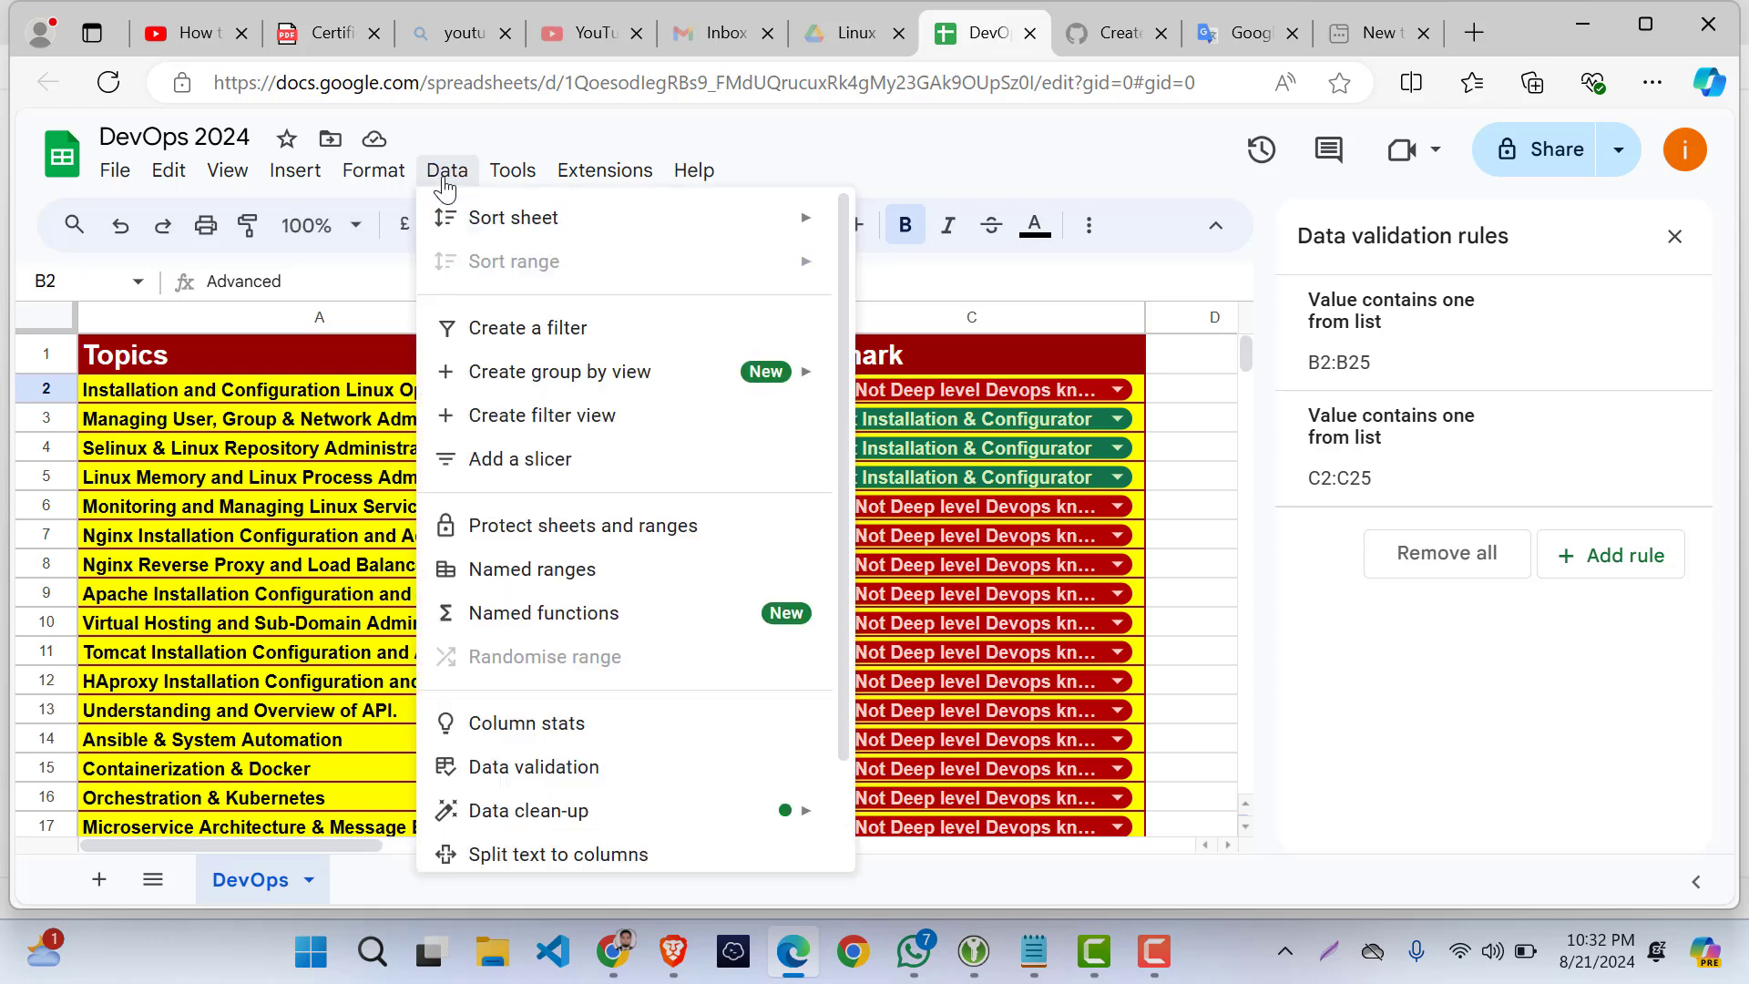
{"action": "left_click", "coordinate": [544, 769]}
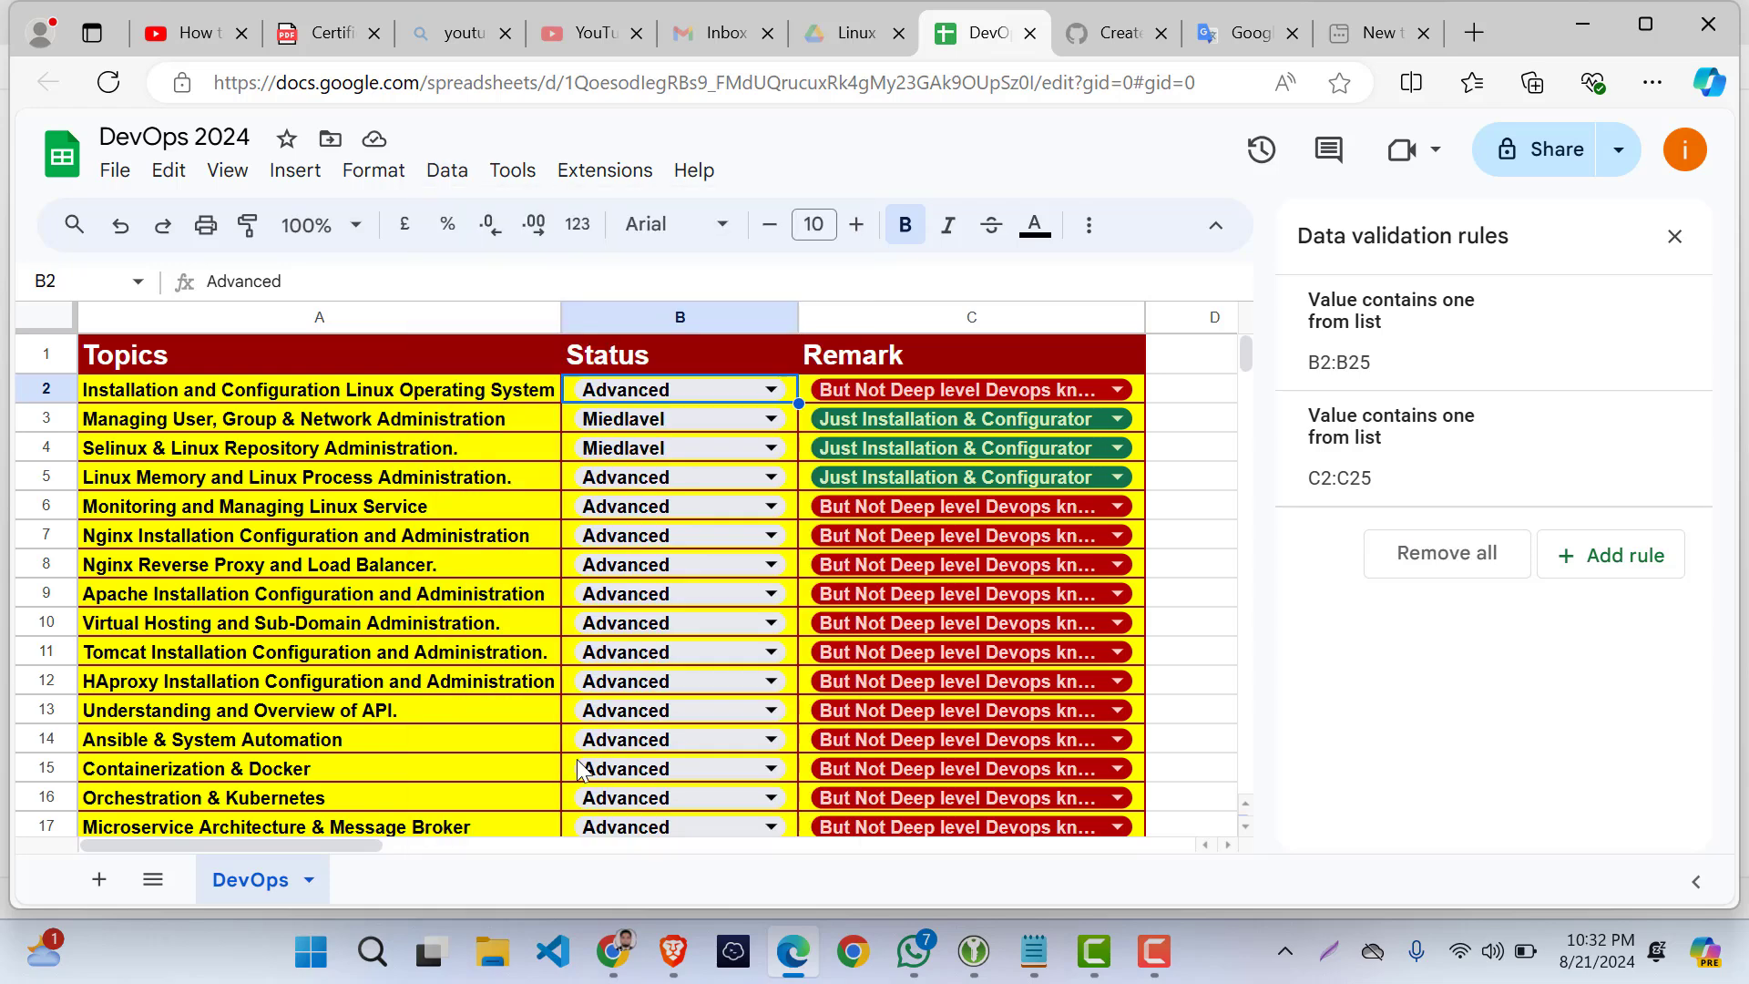
{"action": "double_click", "coordinate": [669, 391]}
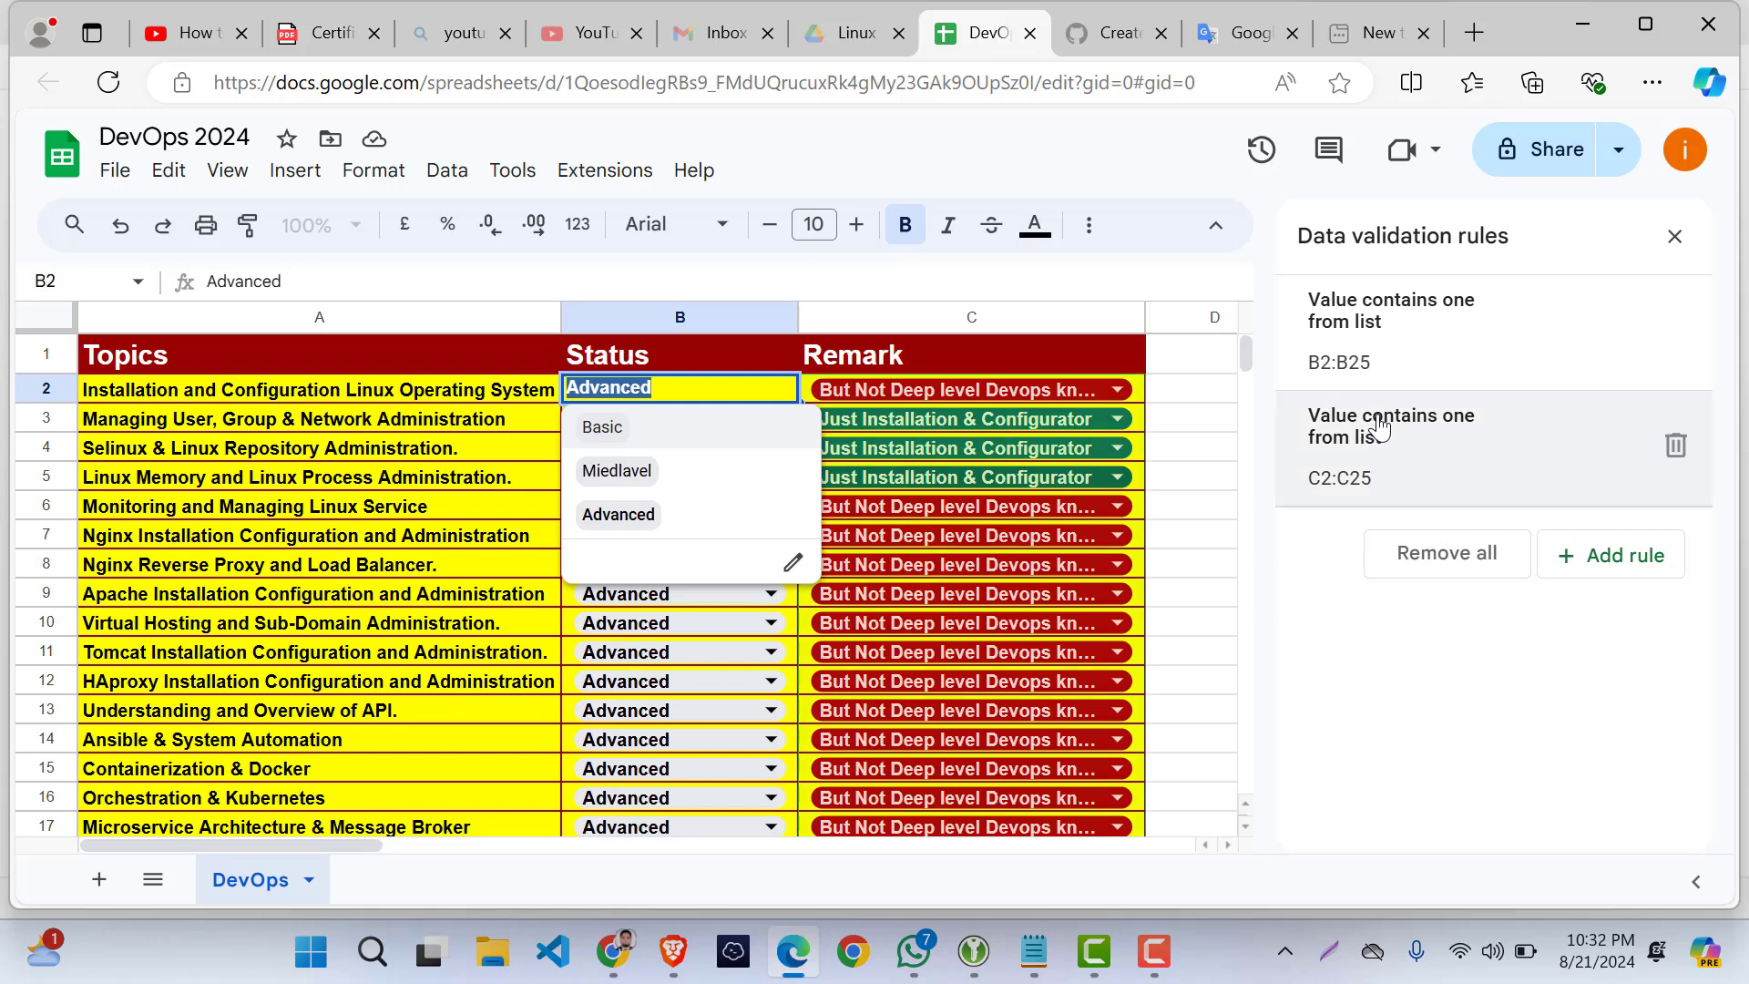
{"action": "left_click", "coordinate": [1358, 363]}
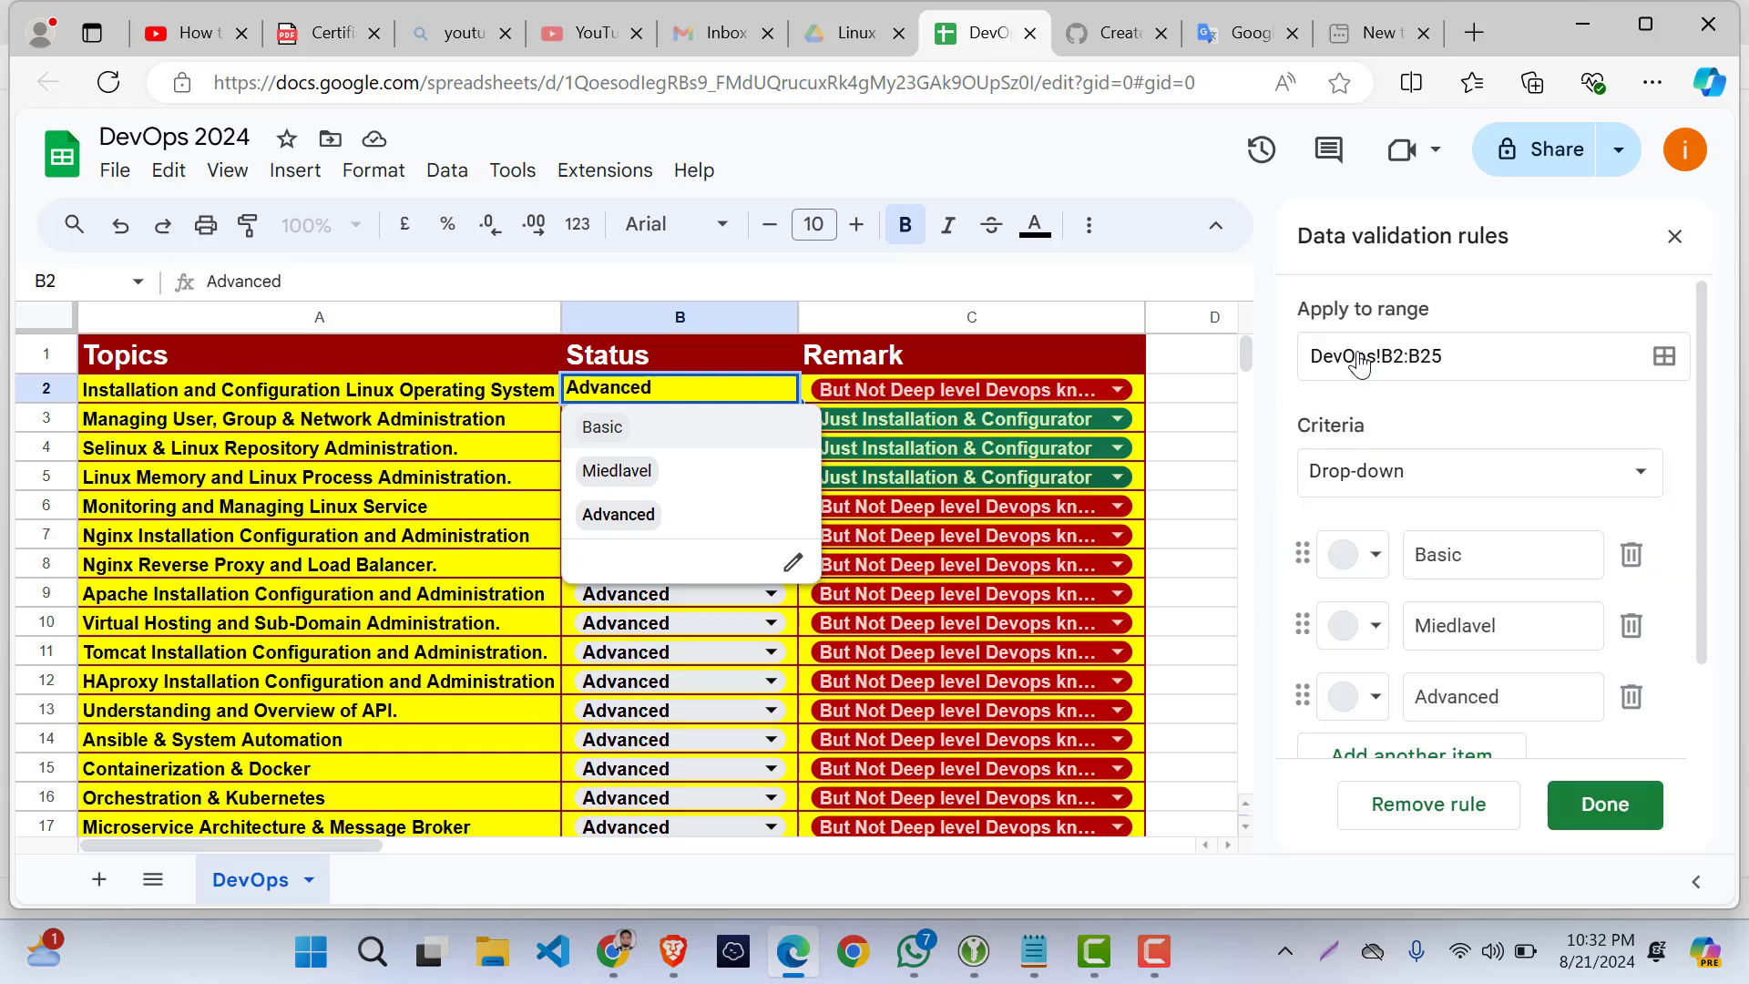
{"action": "left_click", "coordinate": [1377, 558]}
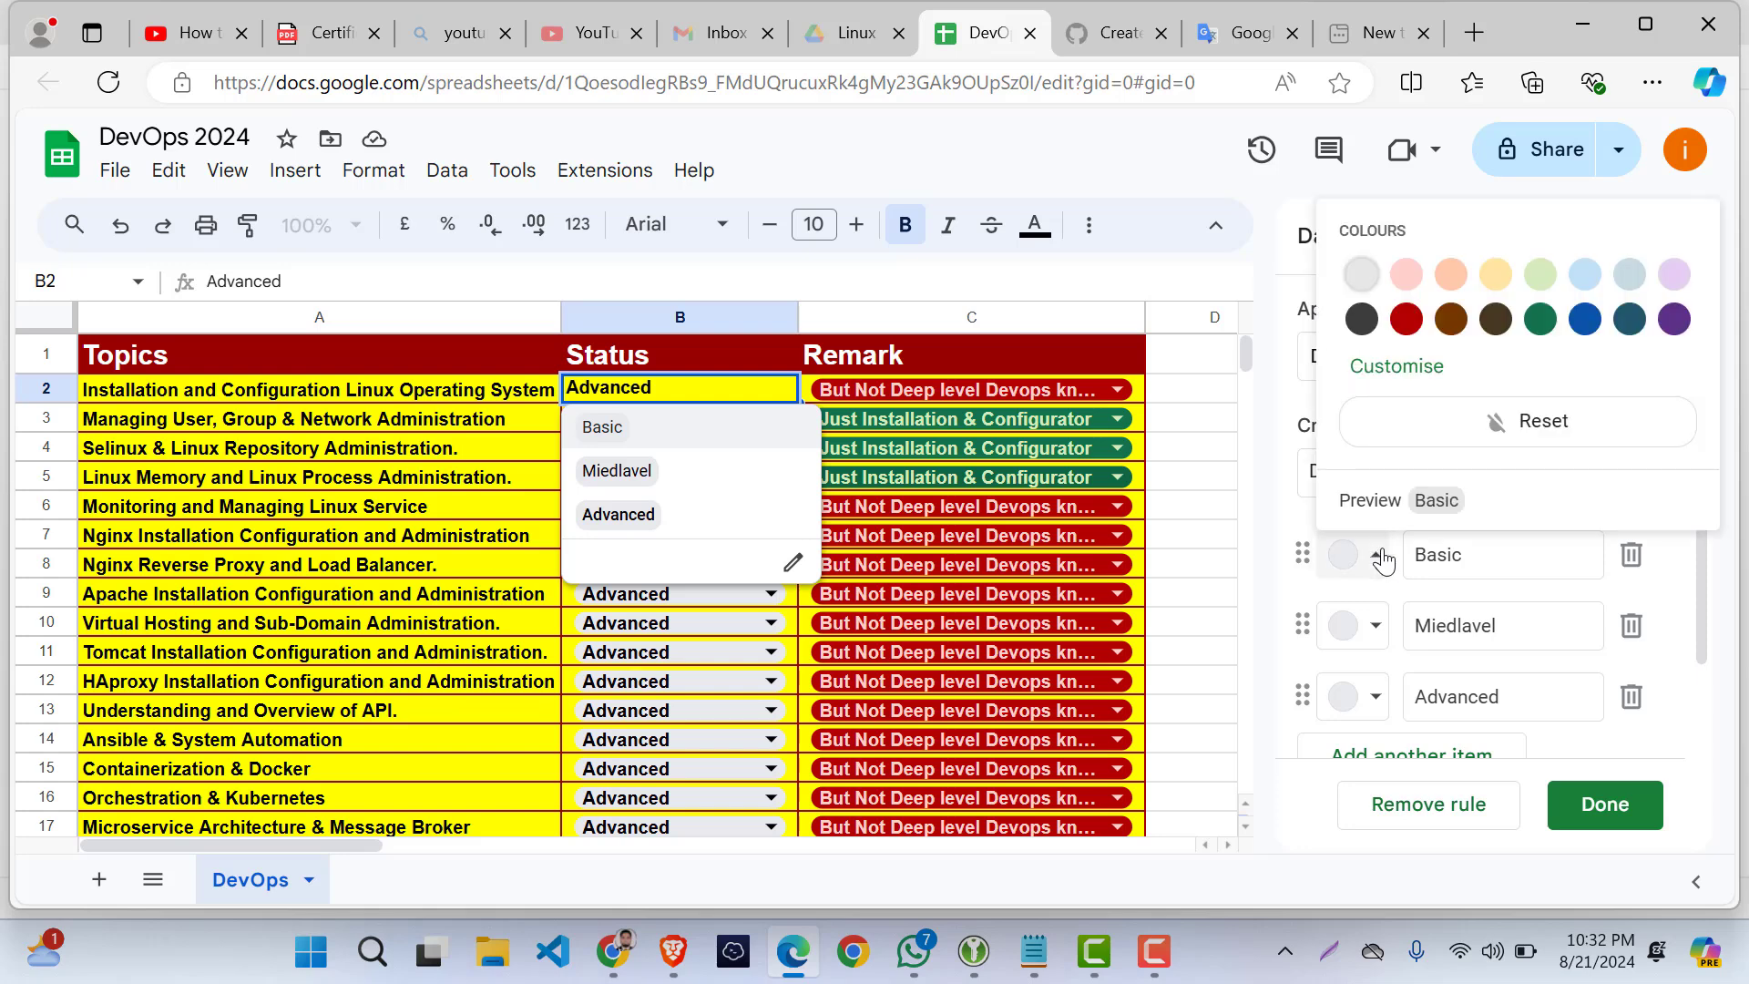
{"action": "left_click", "coordinate": [1410, 324]}
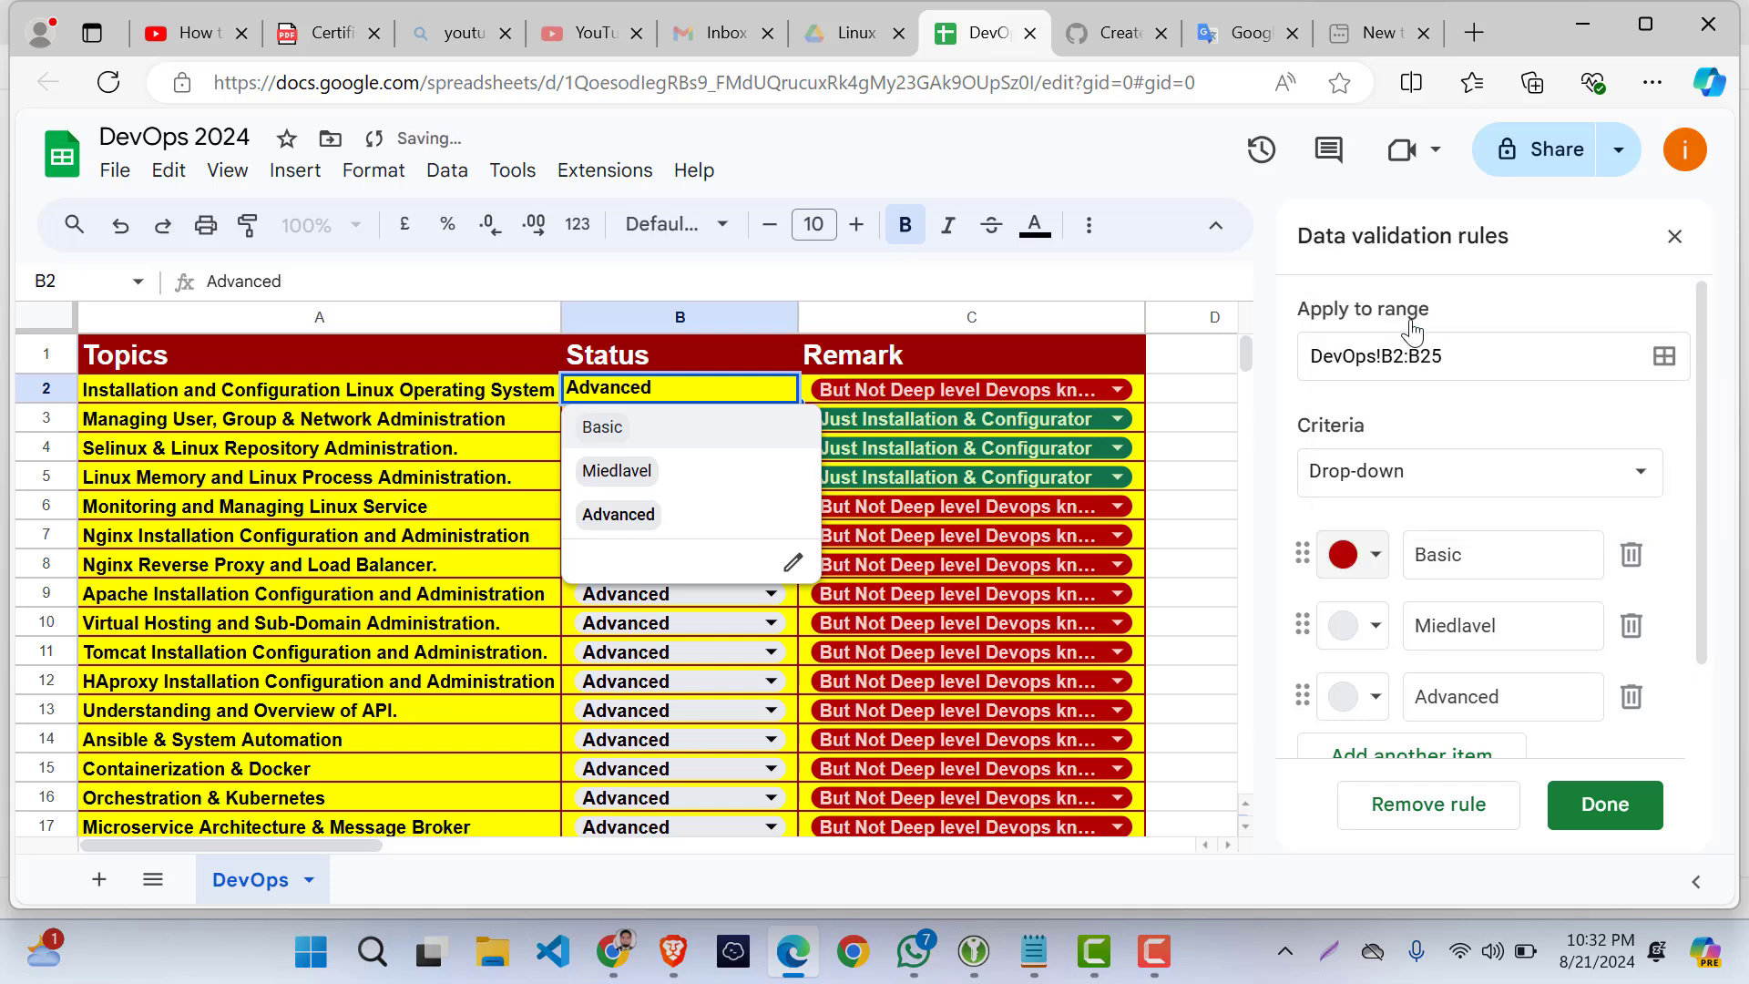
- Colour the Miedlavel item dark brown and the Advanced item dark green, and save the Status rule
{"action": "left_click", "coordinate": [1375, 628]}
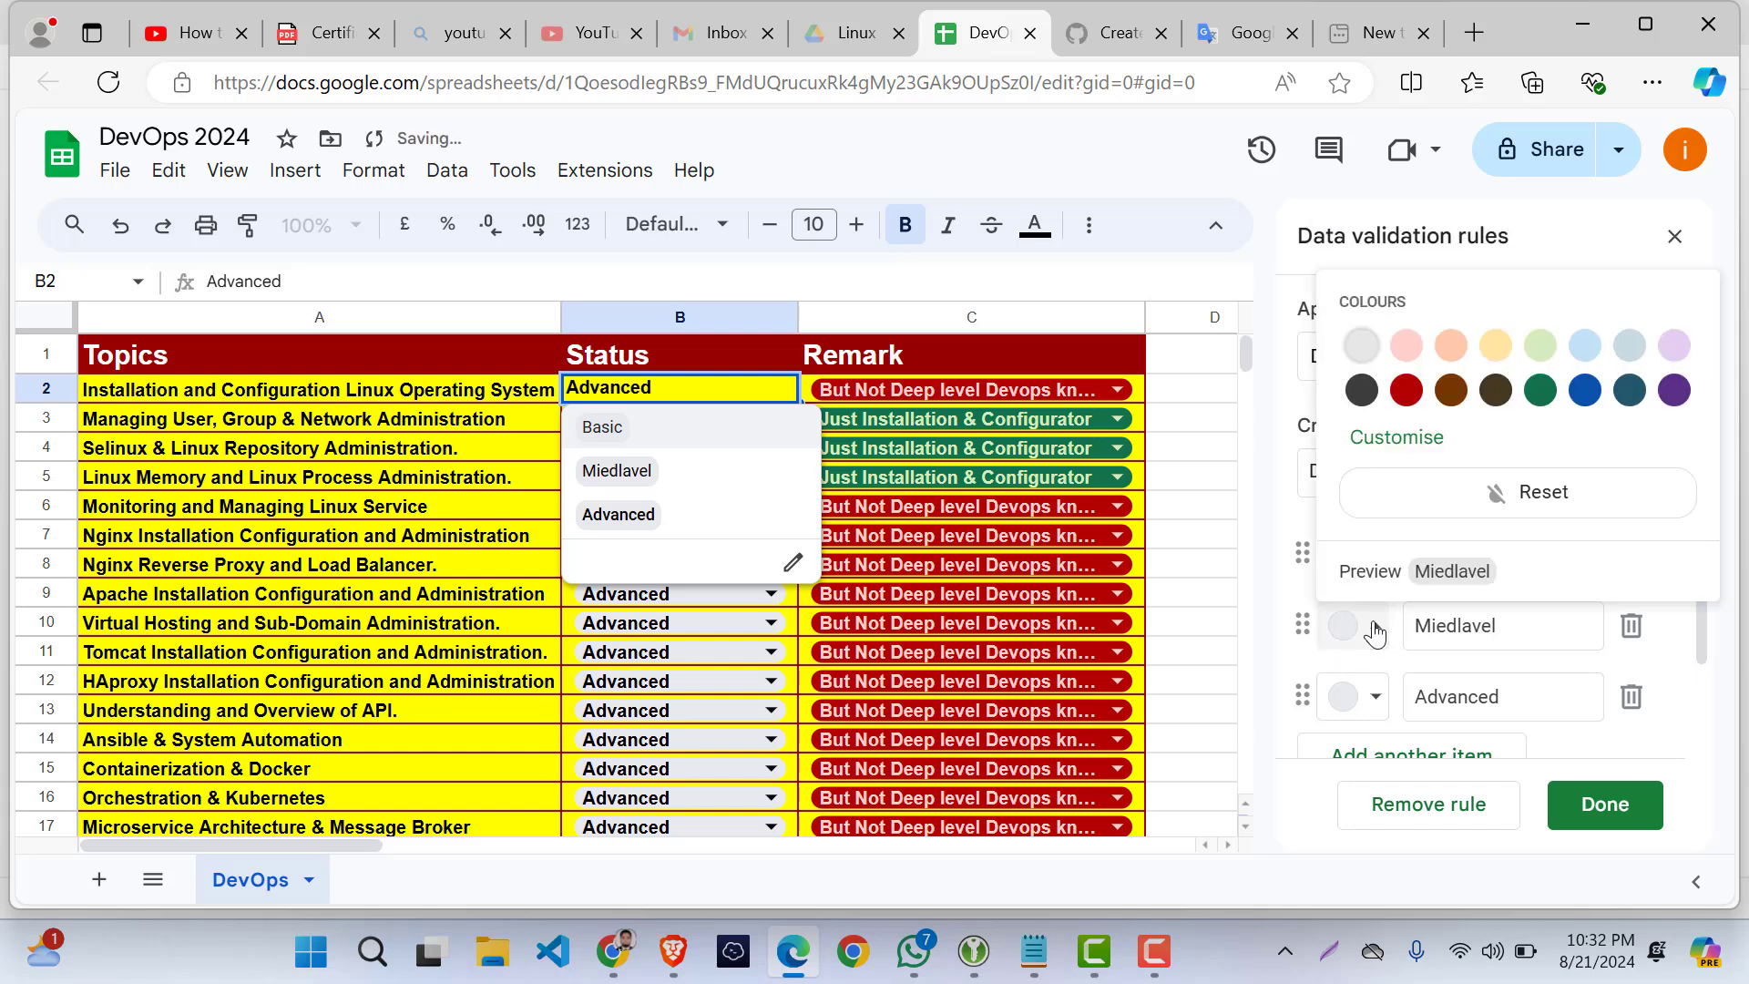
{"action": "left_click", "coordinate": [1496, 391]}
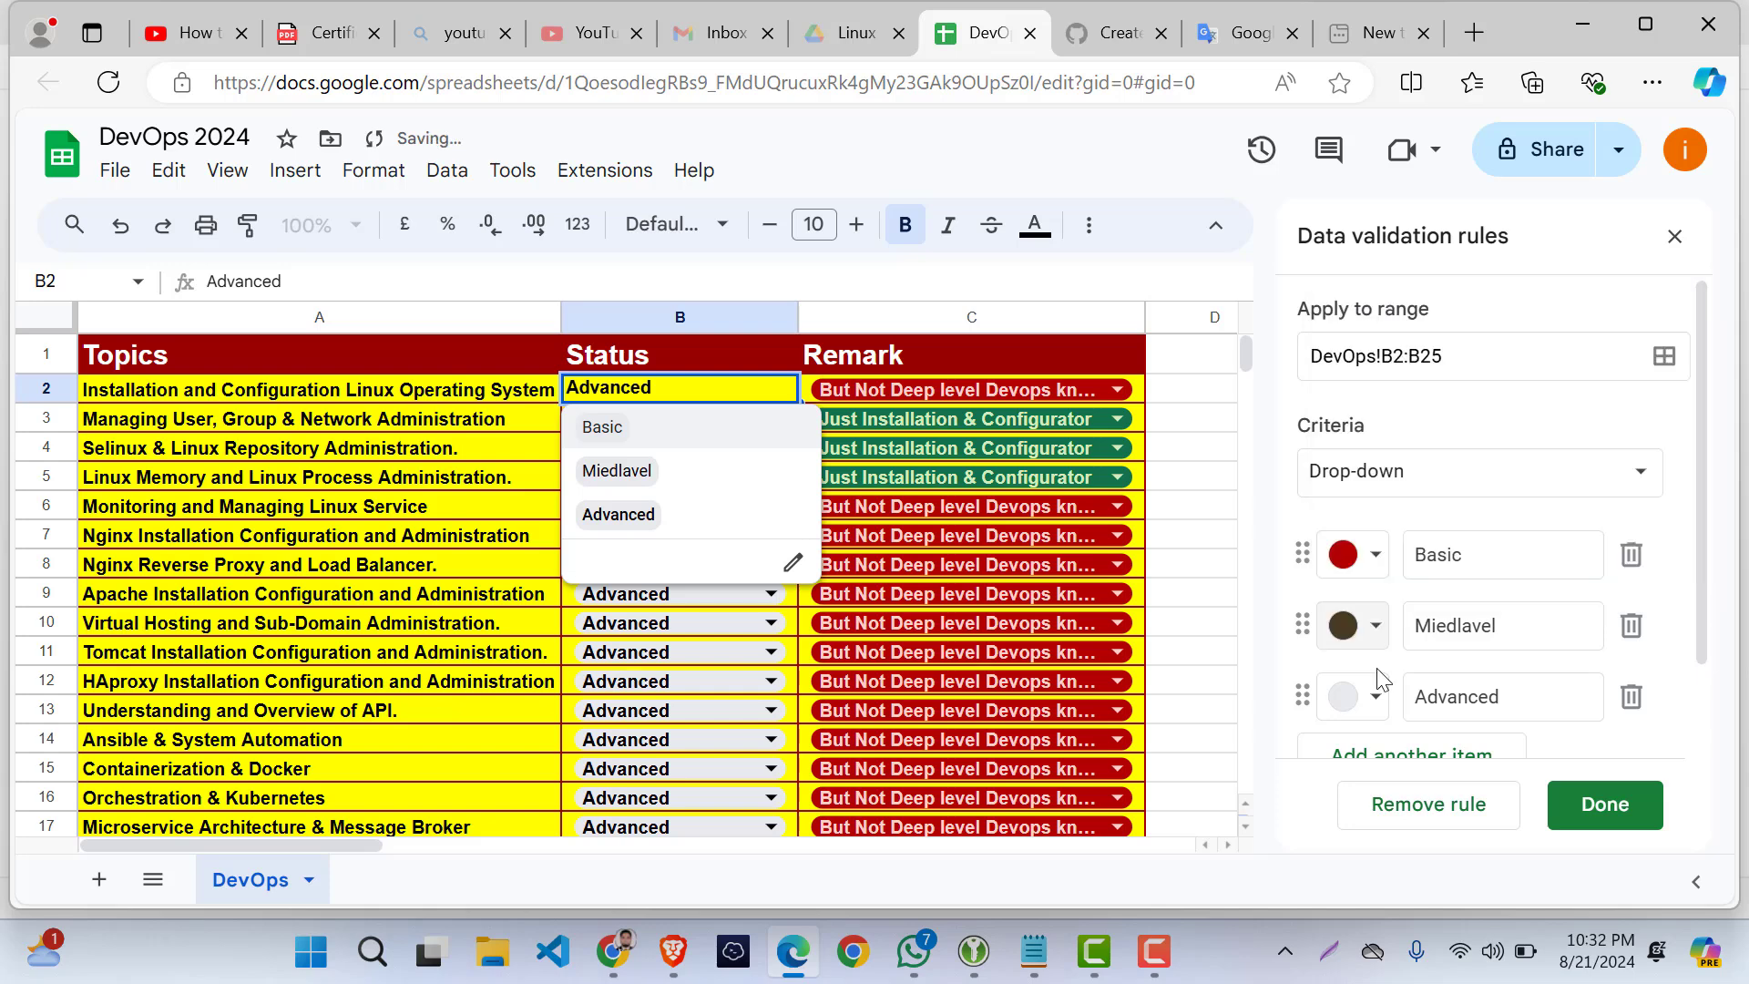
{"action": "left_click", "coordinate": [1376, 703]}
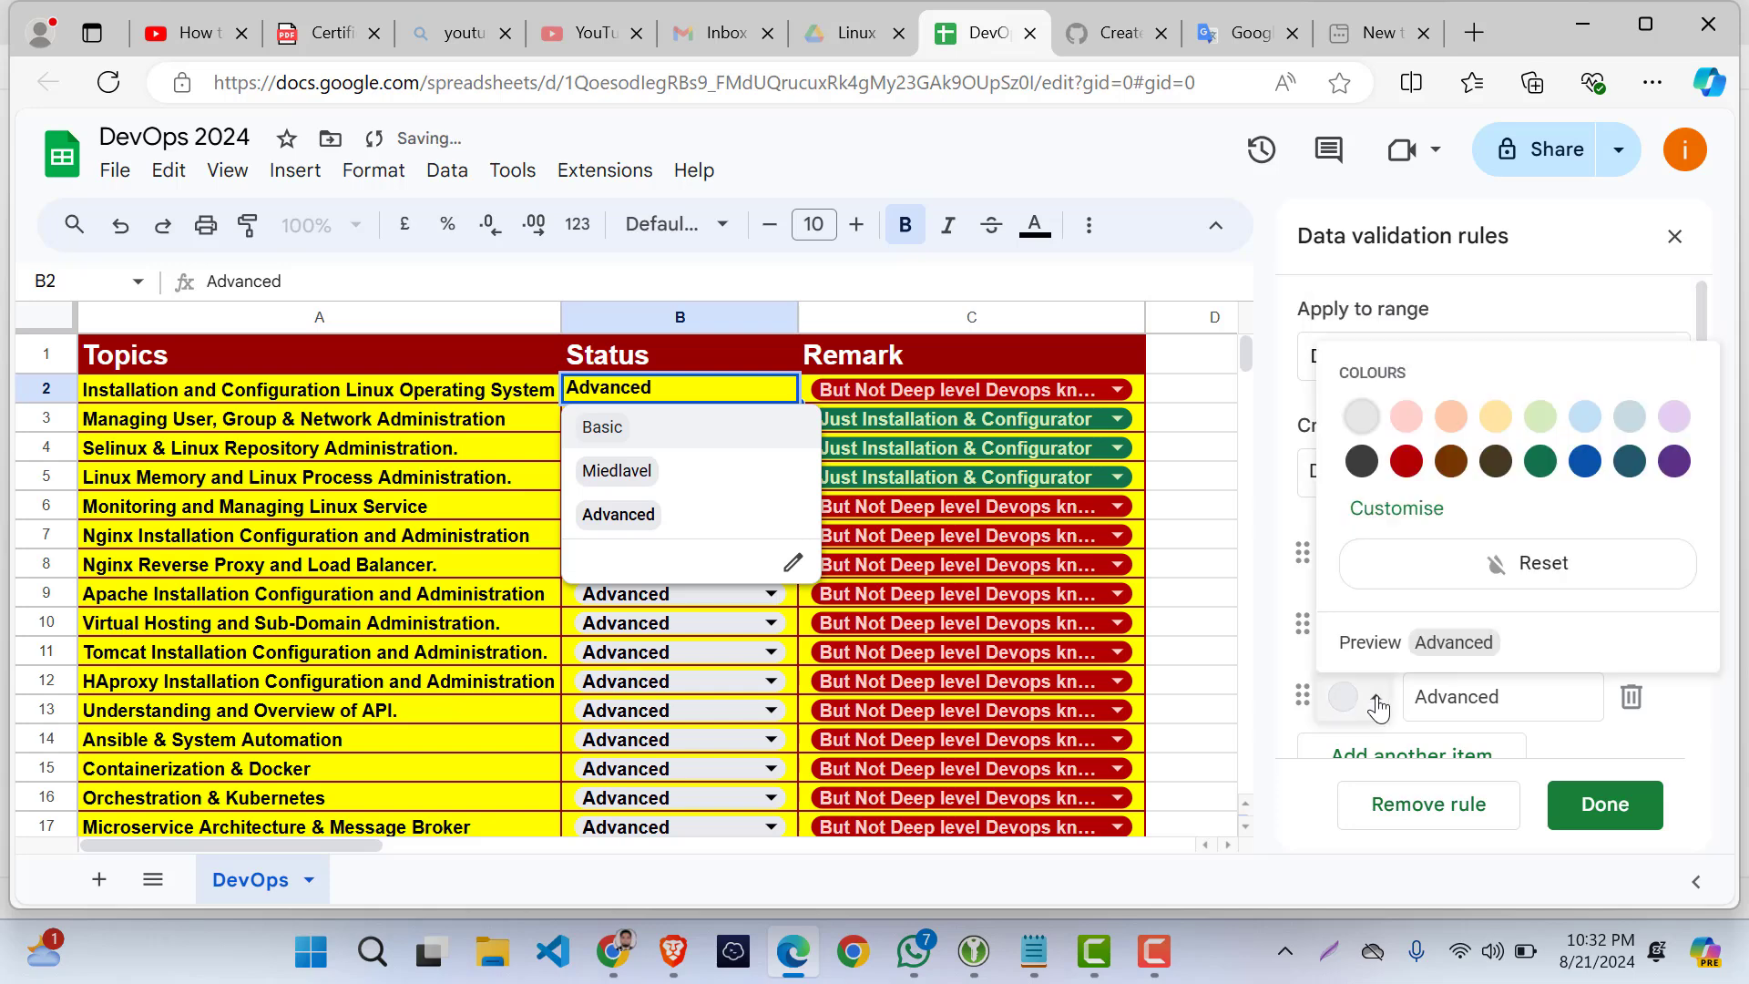
{"action": "left_click", "coordinate": [1536, 469]}
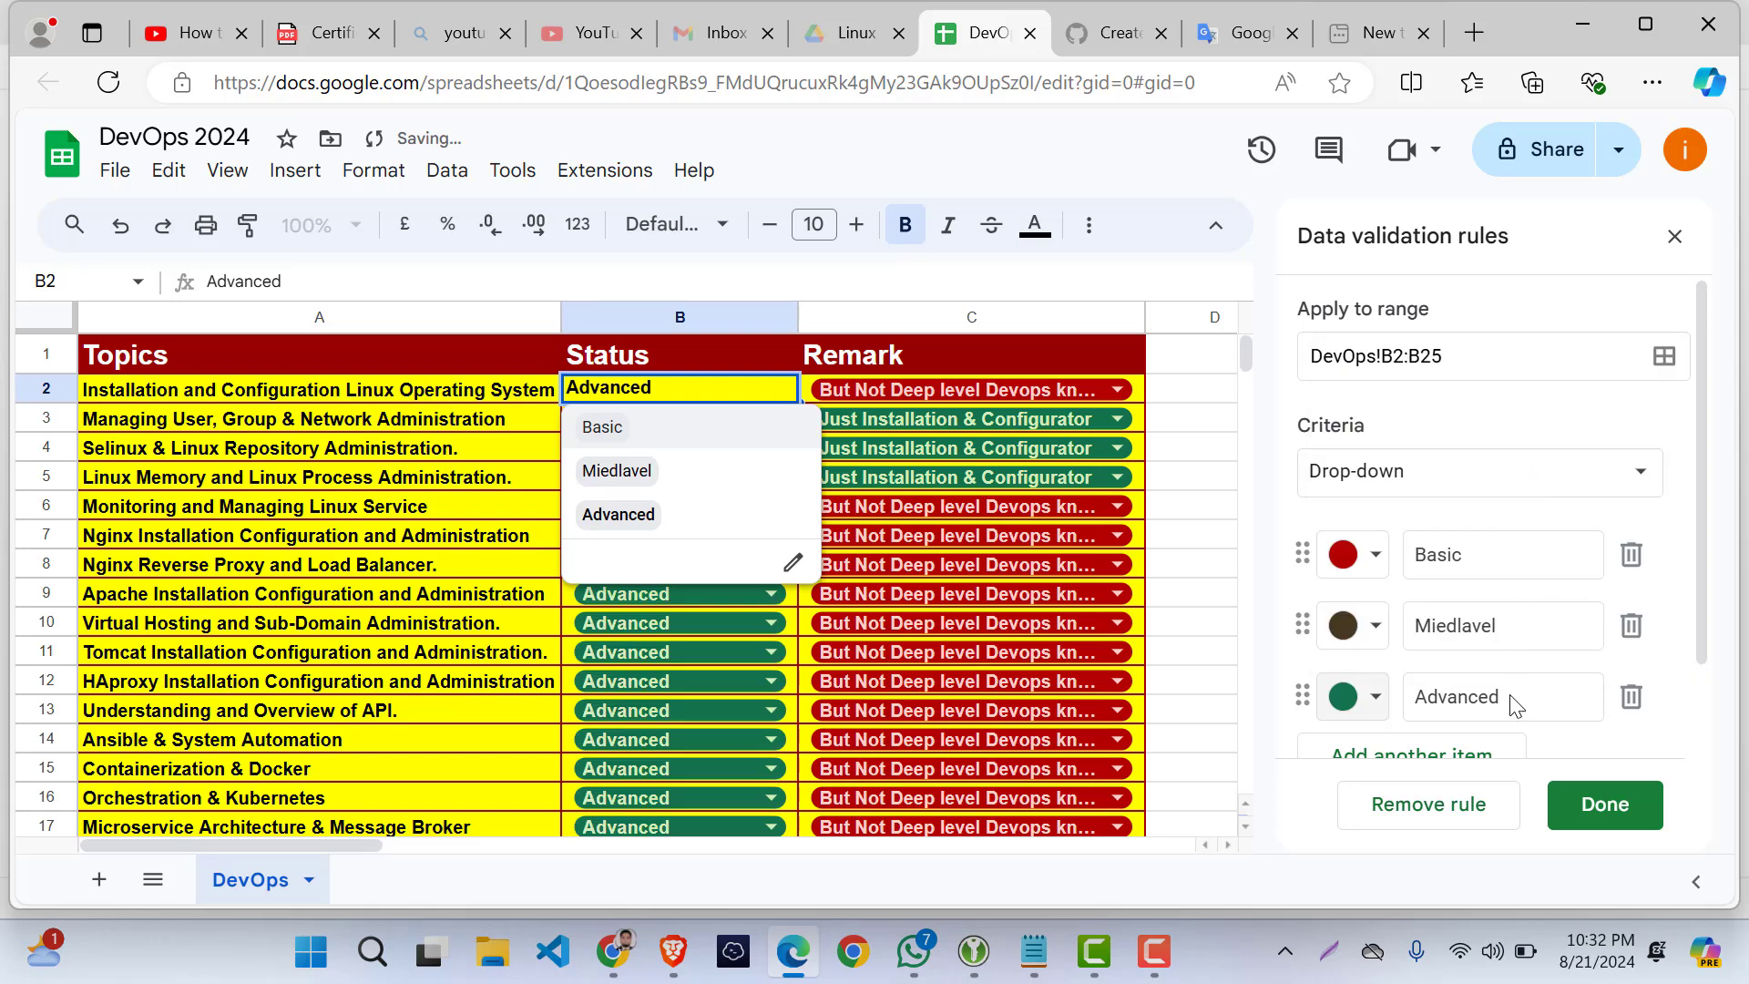
{"action": "left_click", "coordinate": [1605, 811]}
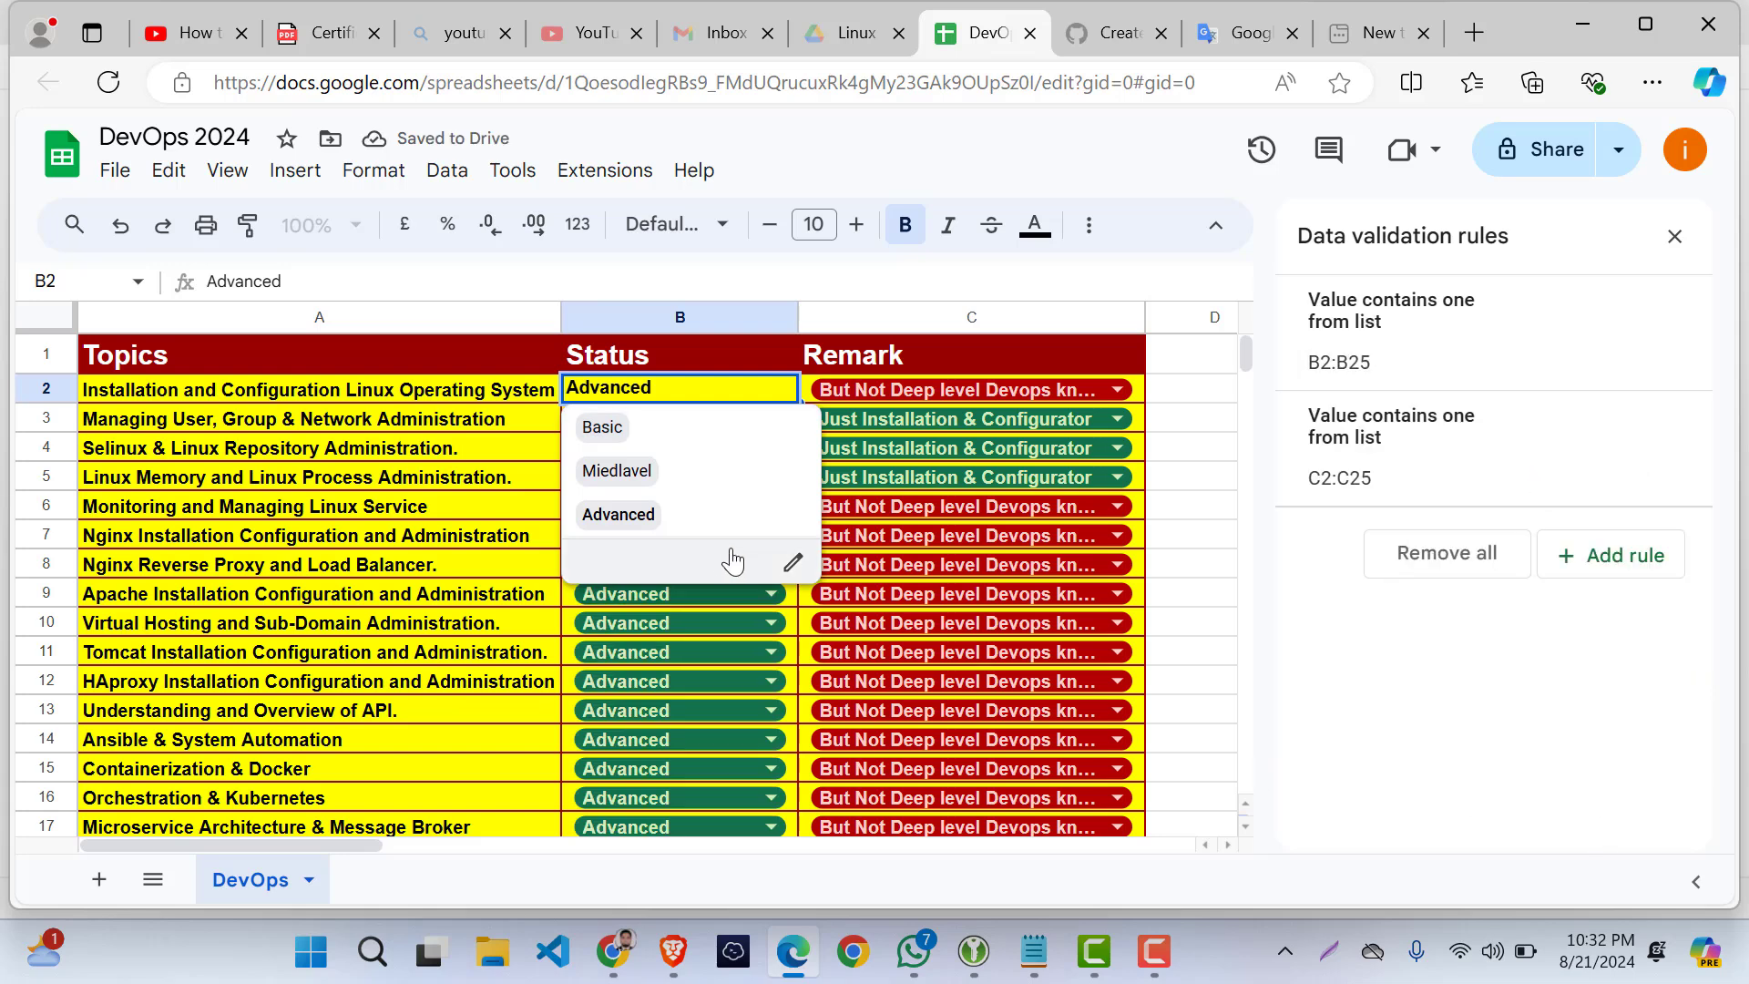
{"action": "left_click", "coordinate": [687, 675]}
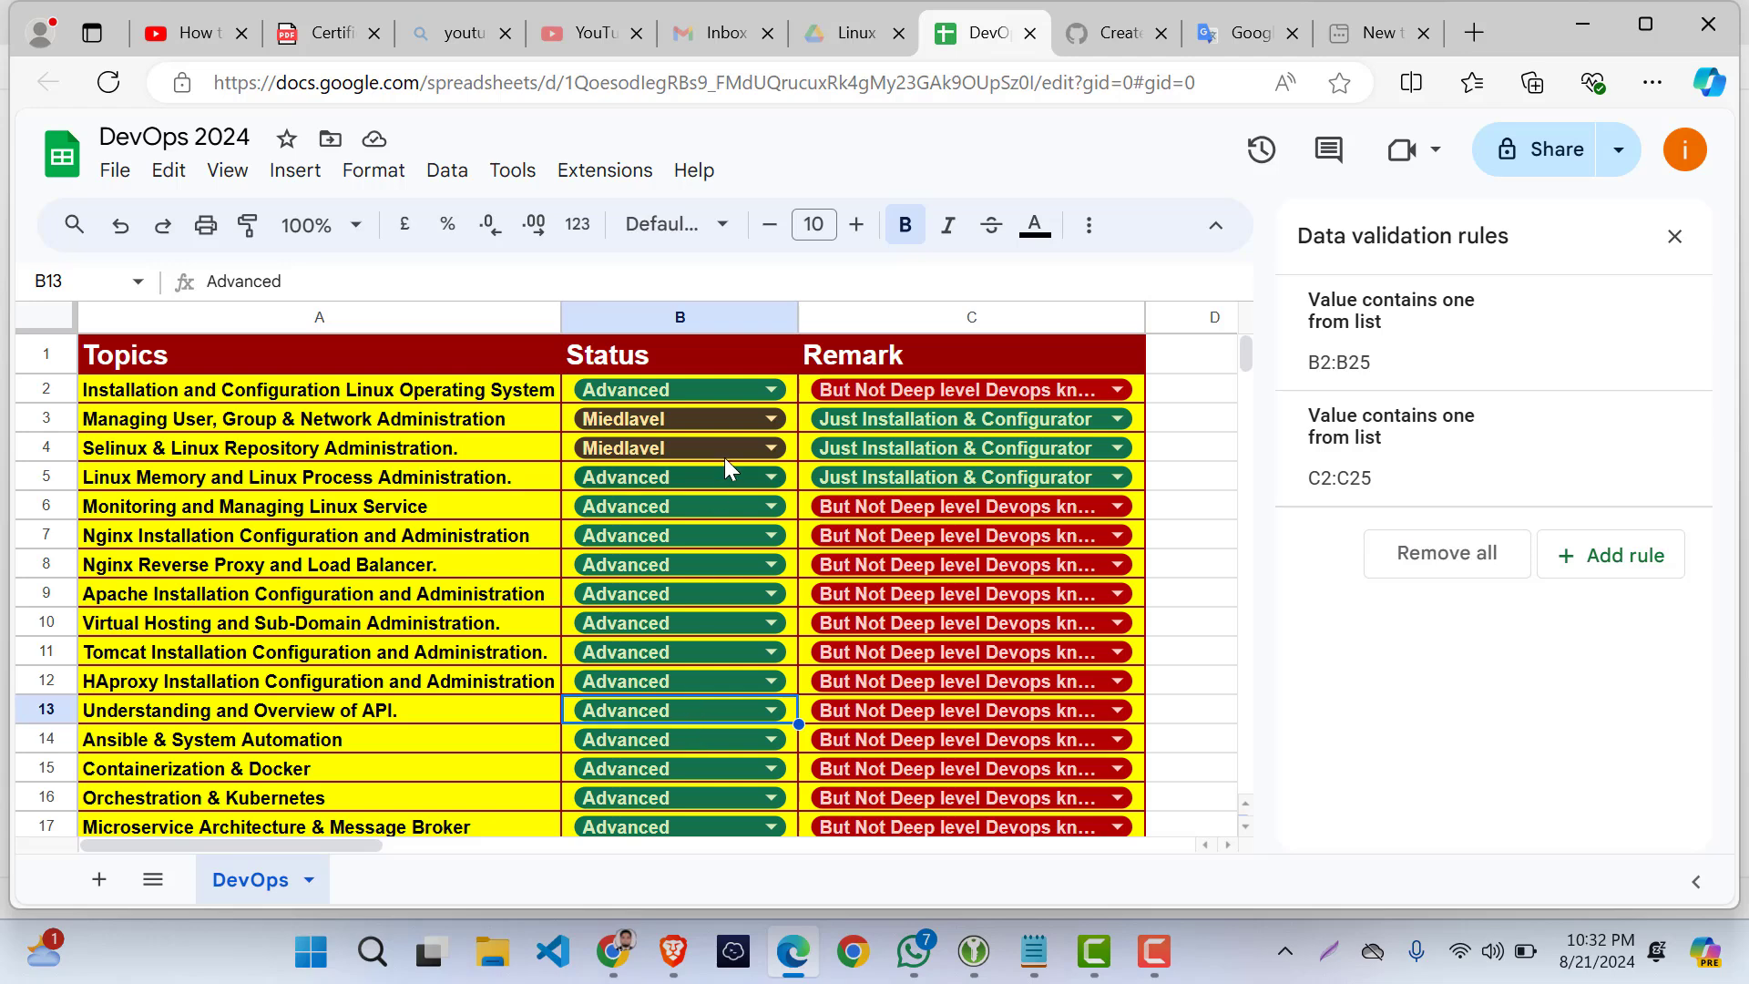
- Choose Miedlavel as the status in B5 and Advanced in B6 from their drop-downs
{"action": "left_click", "coordinate": [756, 477]}
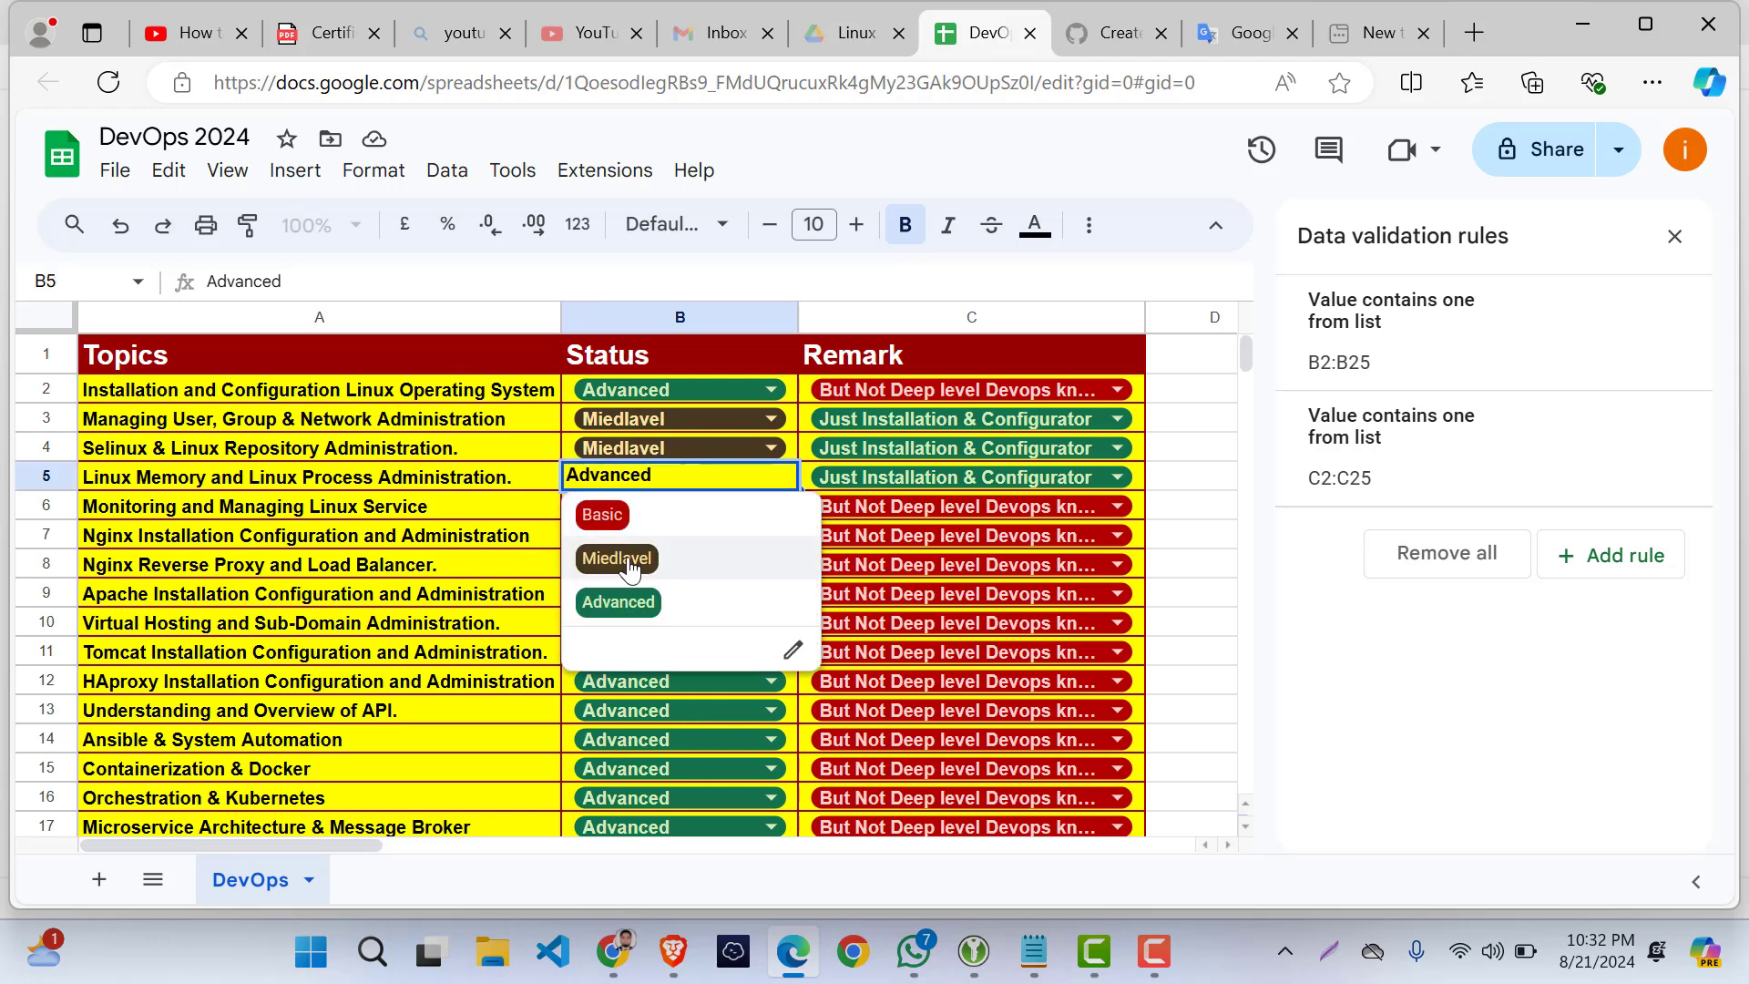
{"action": "left_click", "coordinate": [617, 557]}
{"action": "left_click", "coordinate": [762, 505]}
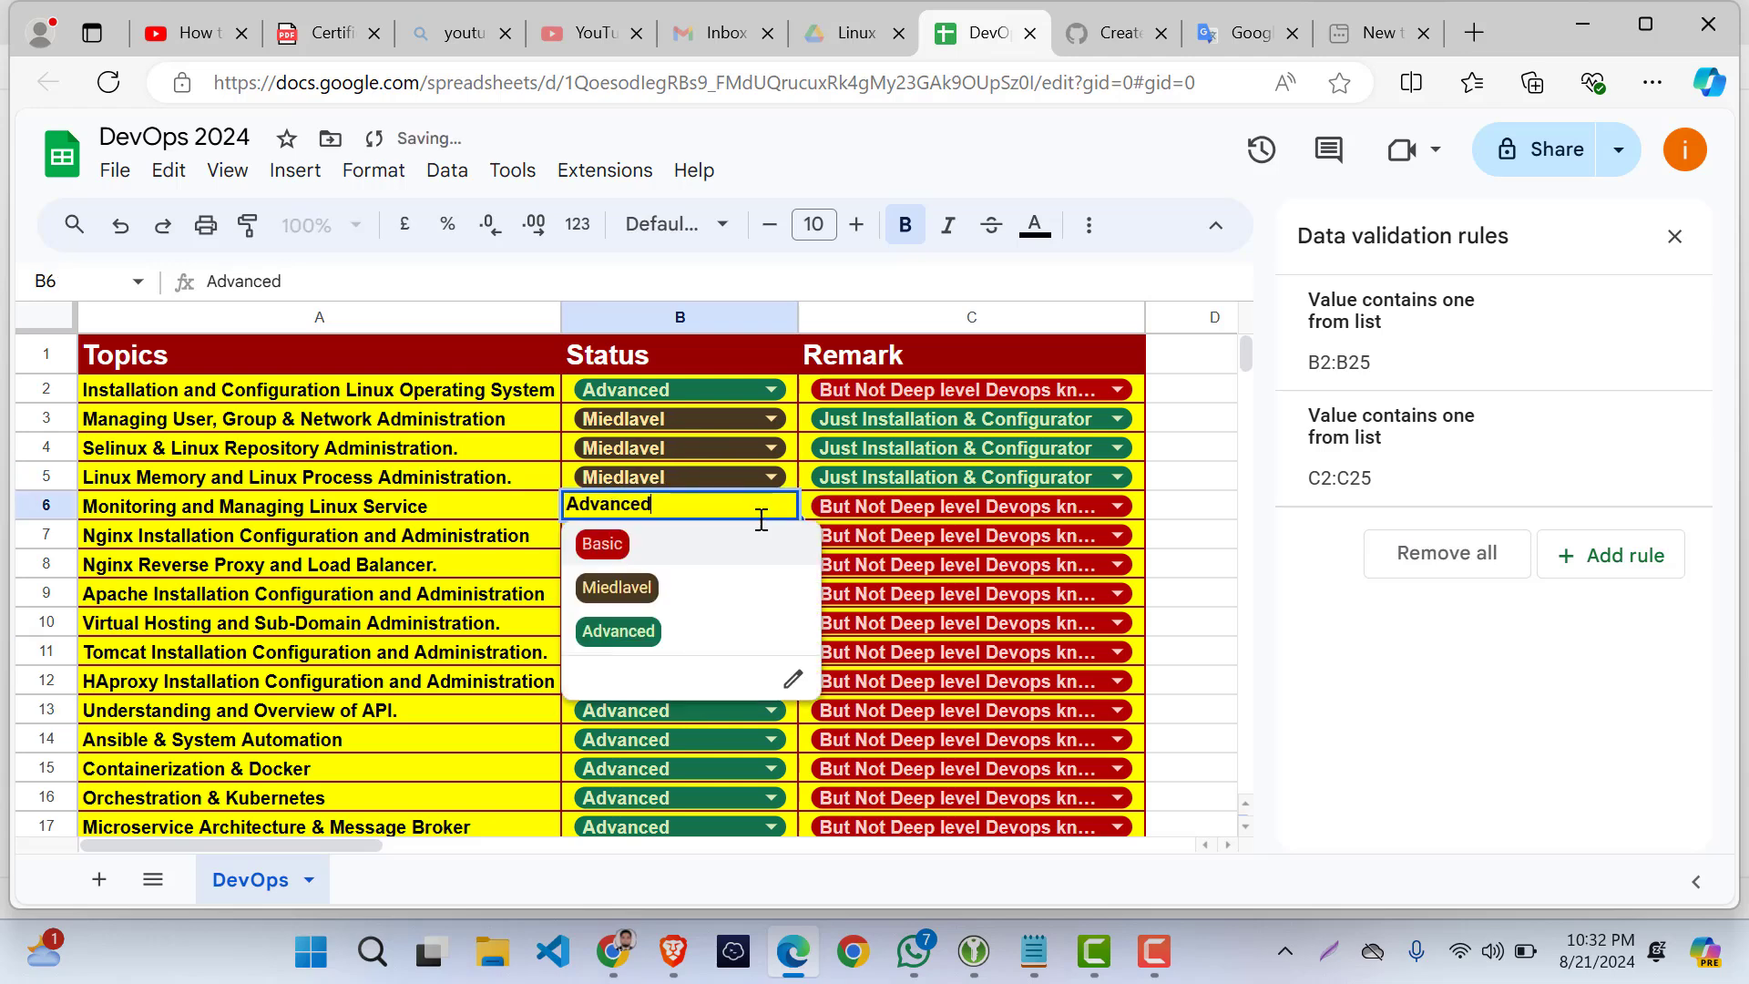
{"action": "left_click", "coordinate": [620, 632]}
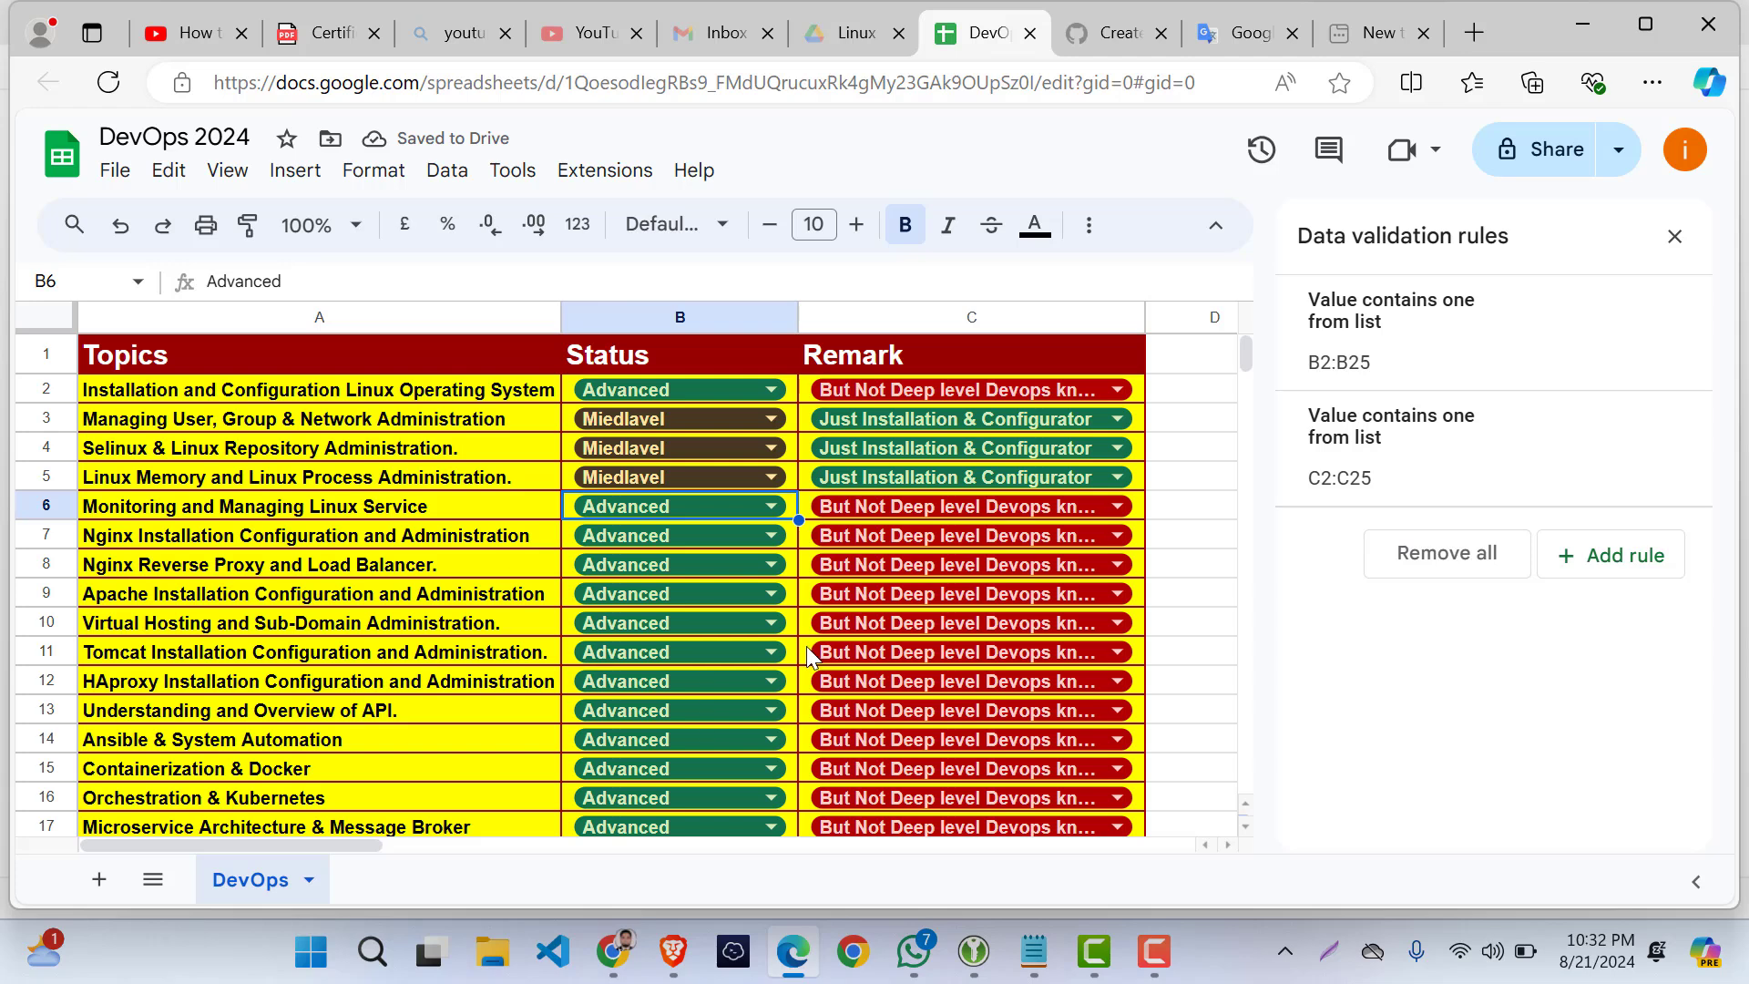